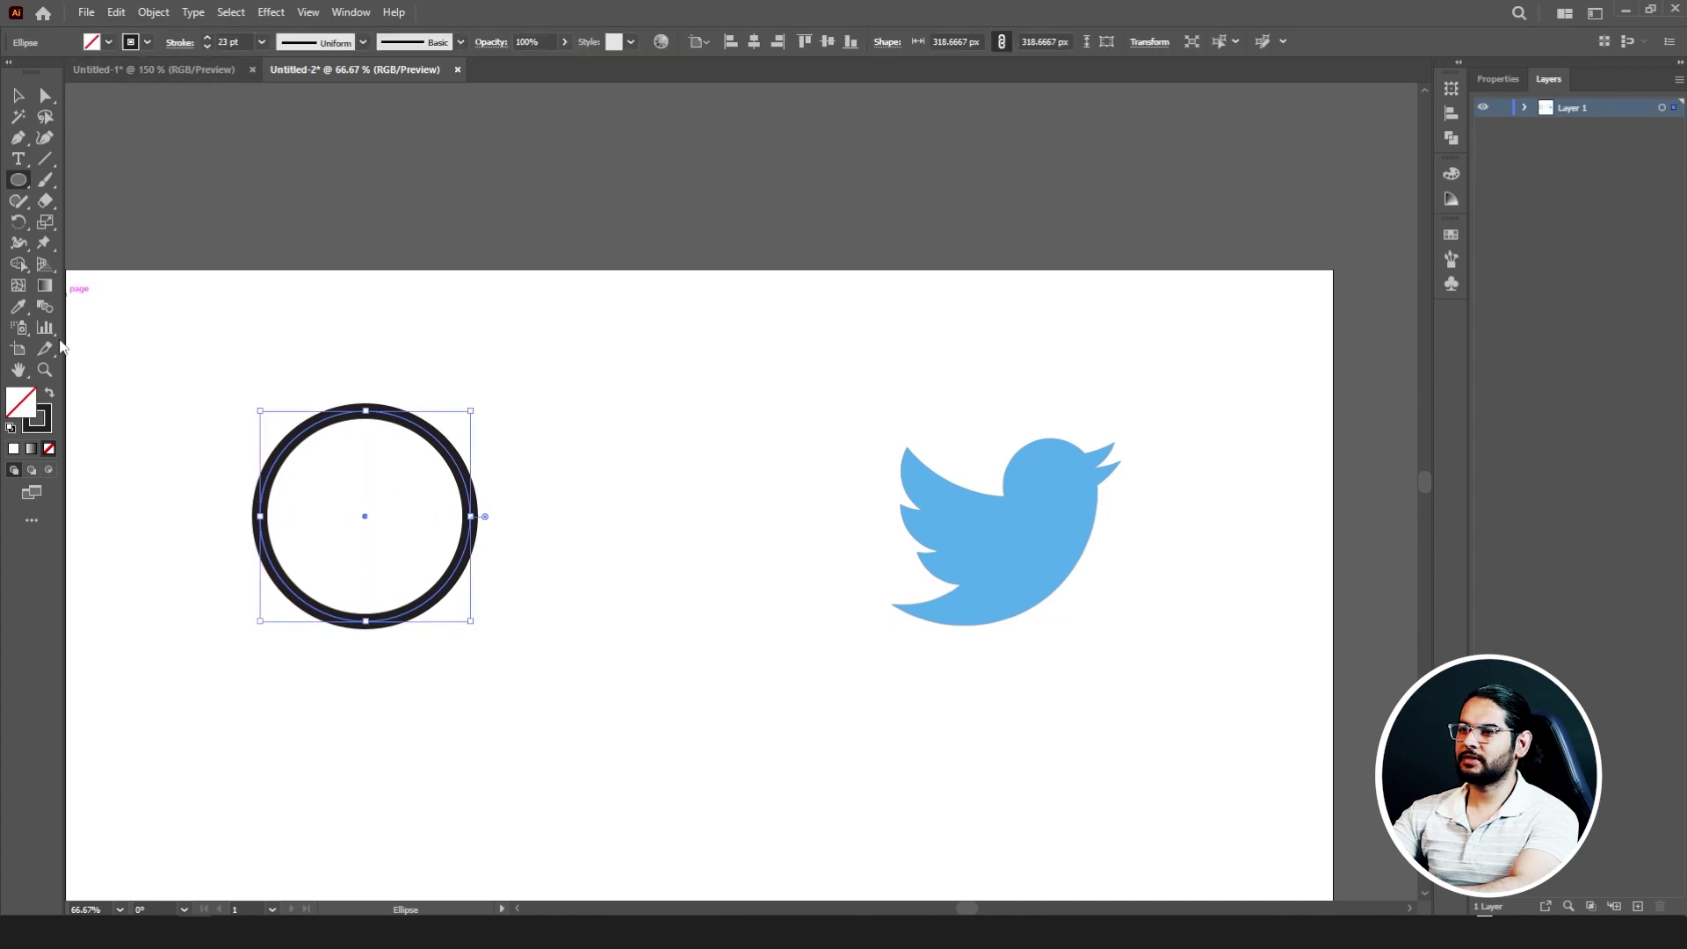
- Make the circle solid black and Alt-drag an overlapping copy to the right
{"action": "left_click", "coordinate": [49, 392]}
{"action": "key", "text": "v"}
{"action": "left_click_drag", "start_coordinate": [391, 479], "coordinate": [486, 478]}
- Shape Builder-merge the left circle with the overlap, then pull the leftover crescent to the right
{"action": "left_click_drag", "start_coordinate": [267, 395], "coordinate": [474, 535]}
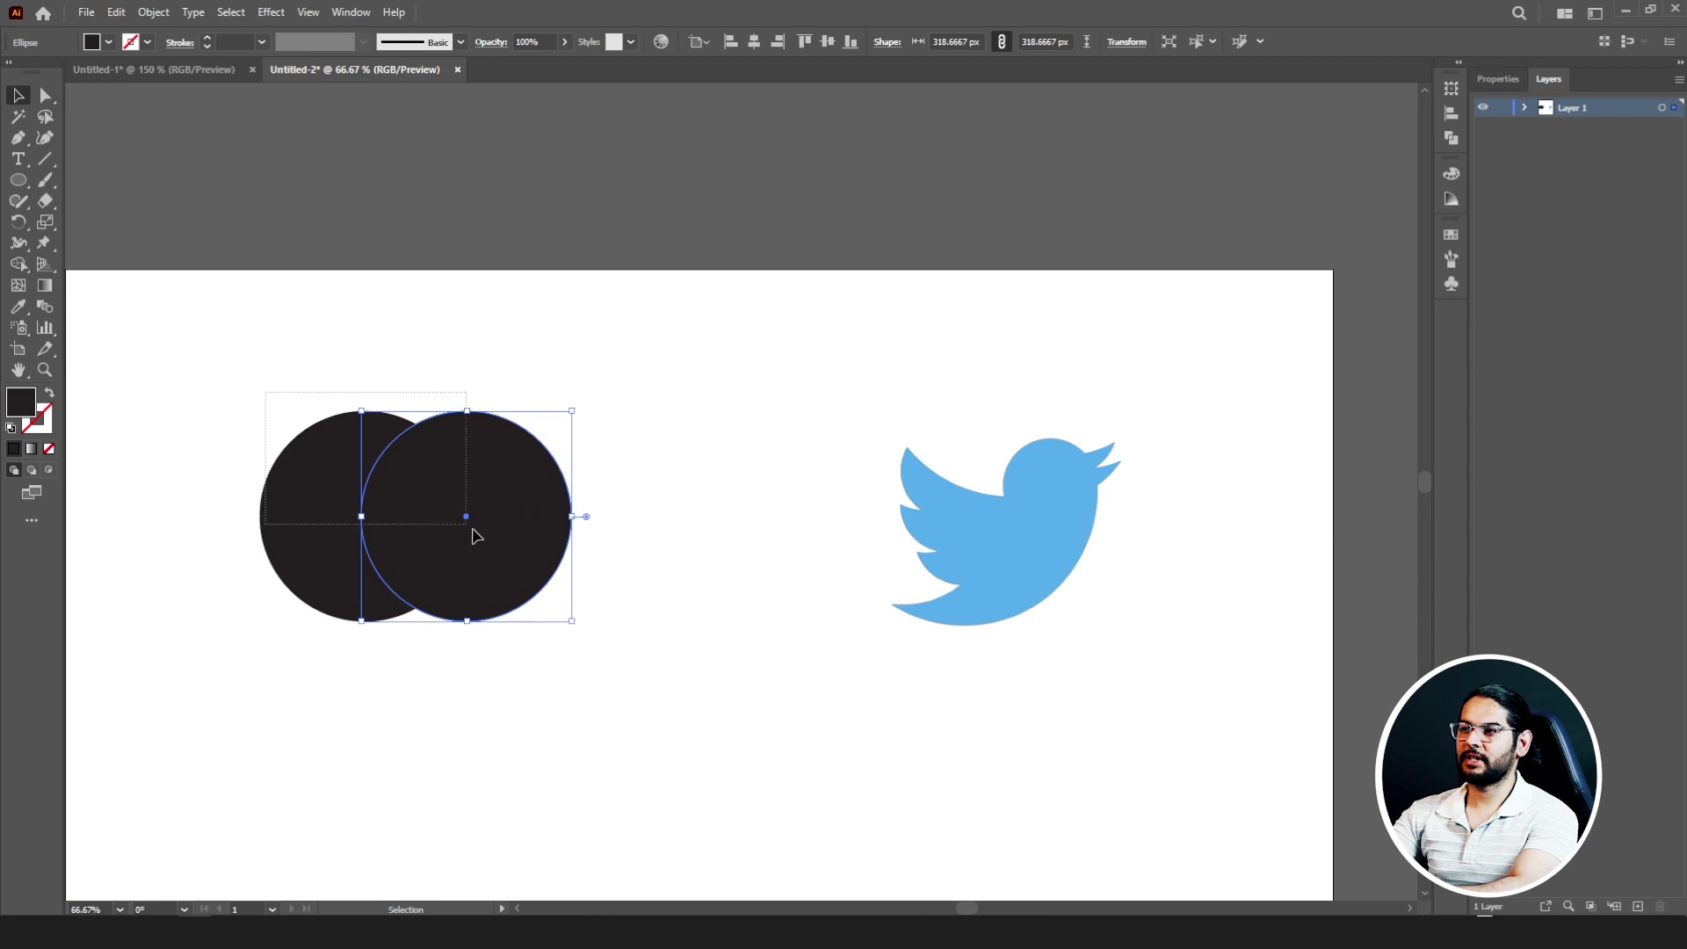
{"action": "left_click", "coordinate": [18, 264]}
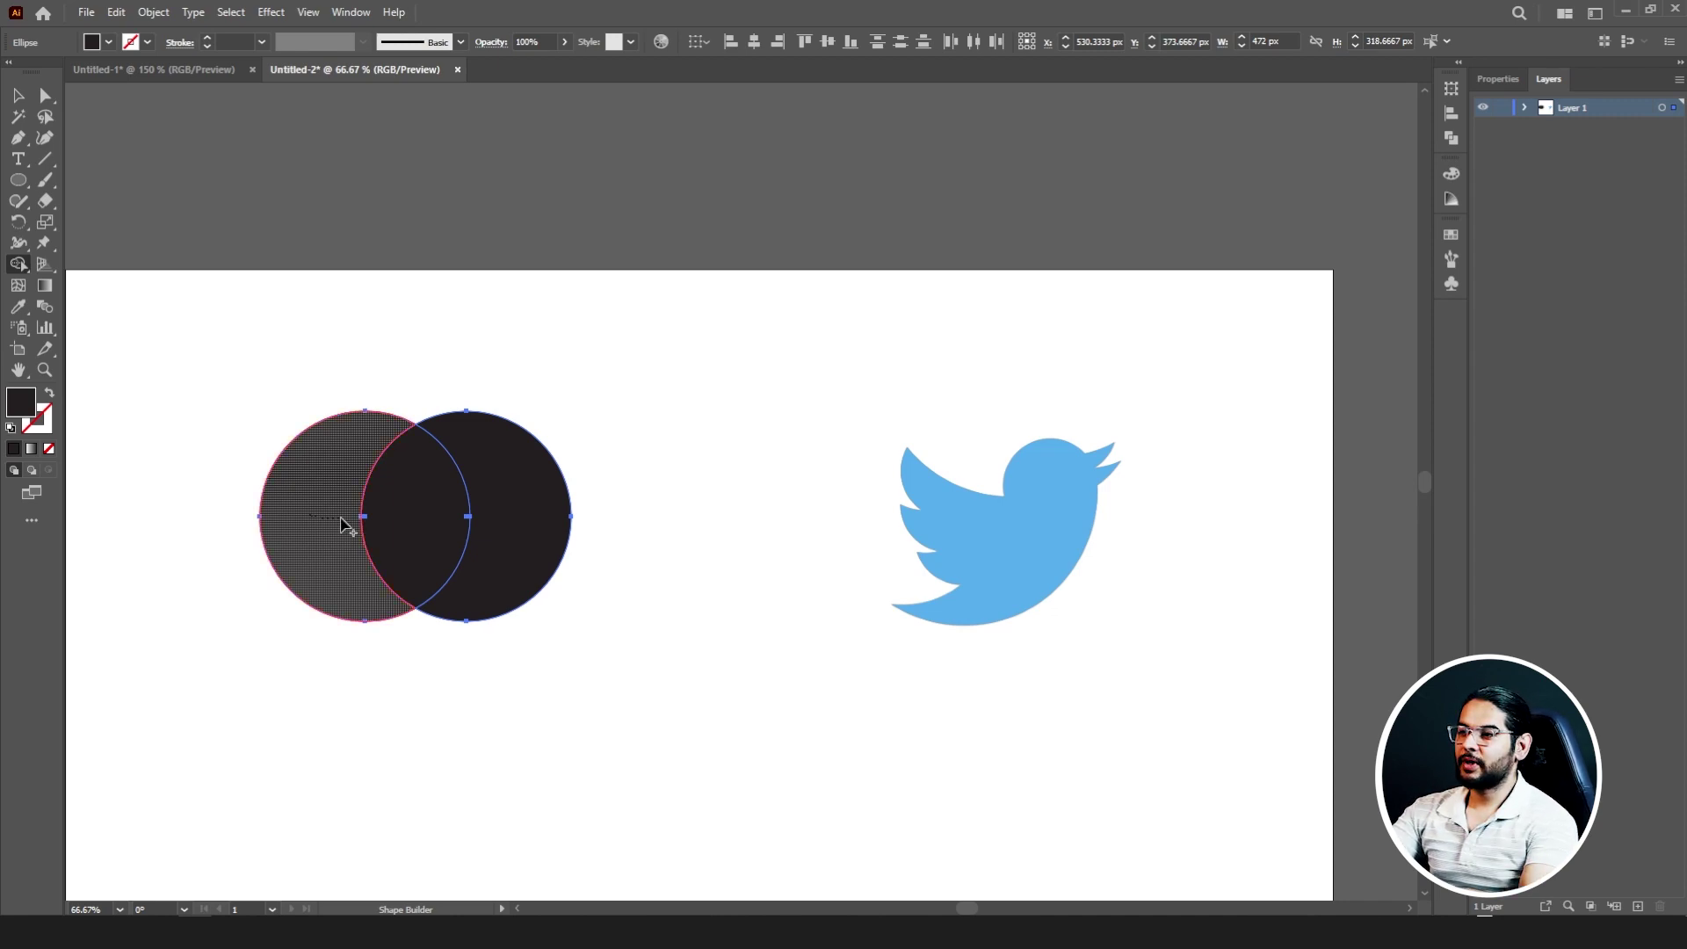
{"action": "left_click_drag", "start_coordinate": [343, 525], "coordinate": [388, 524]}
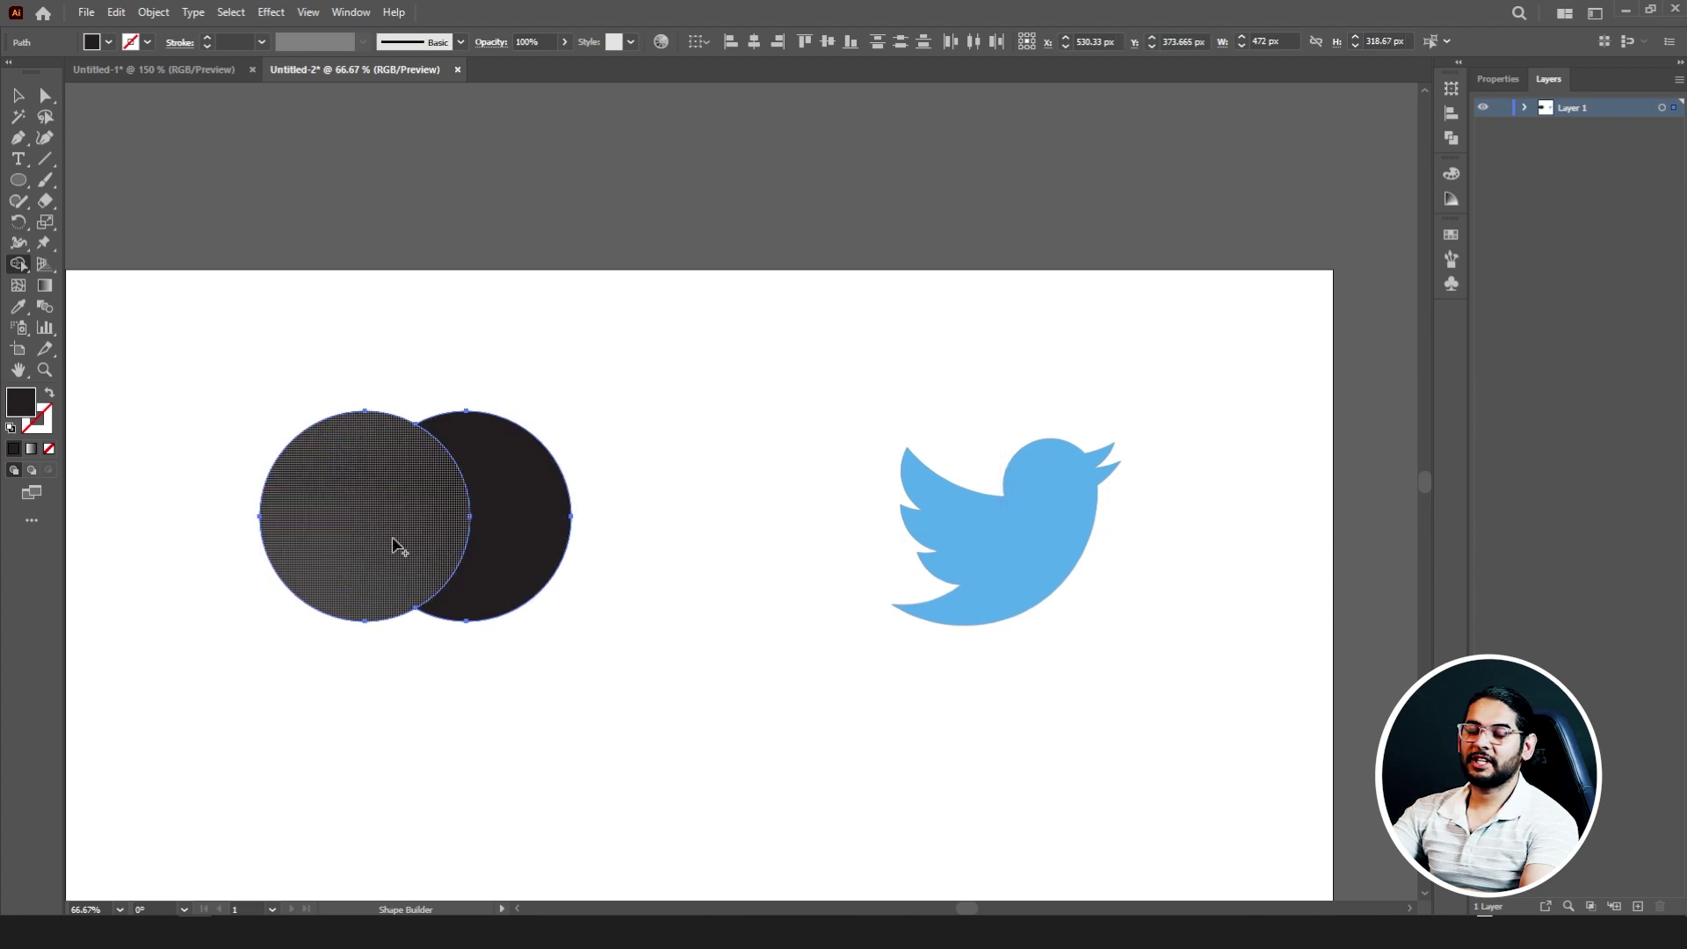
{"action": "left_click", "coordinate": [19, 95]}
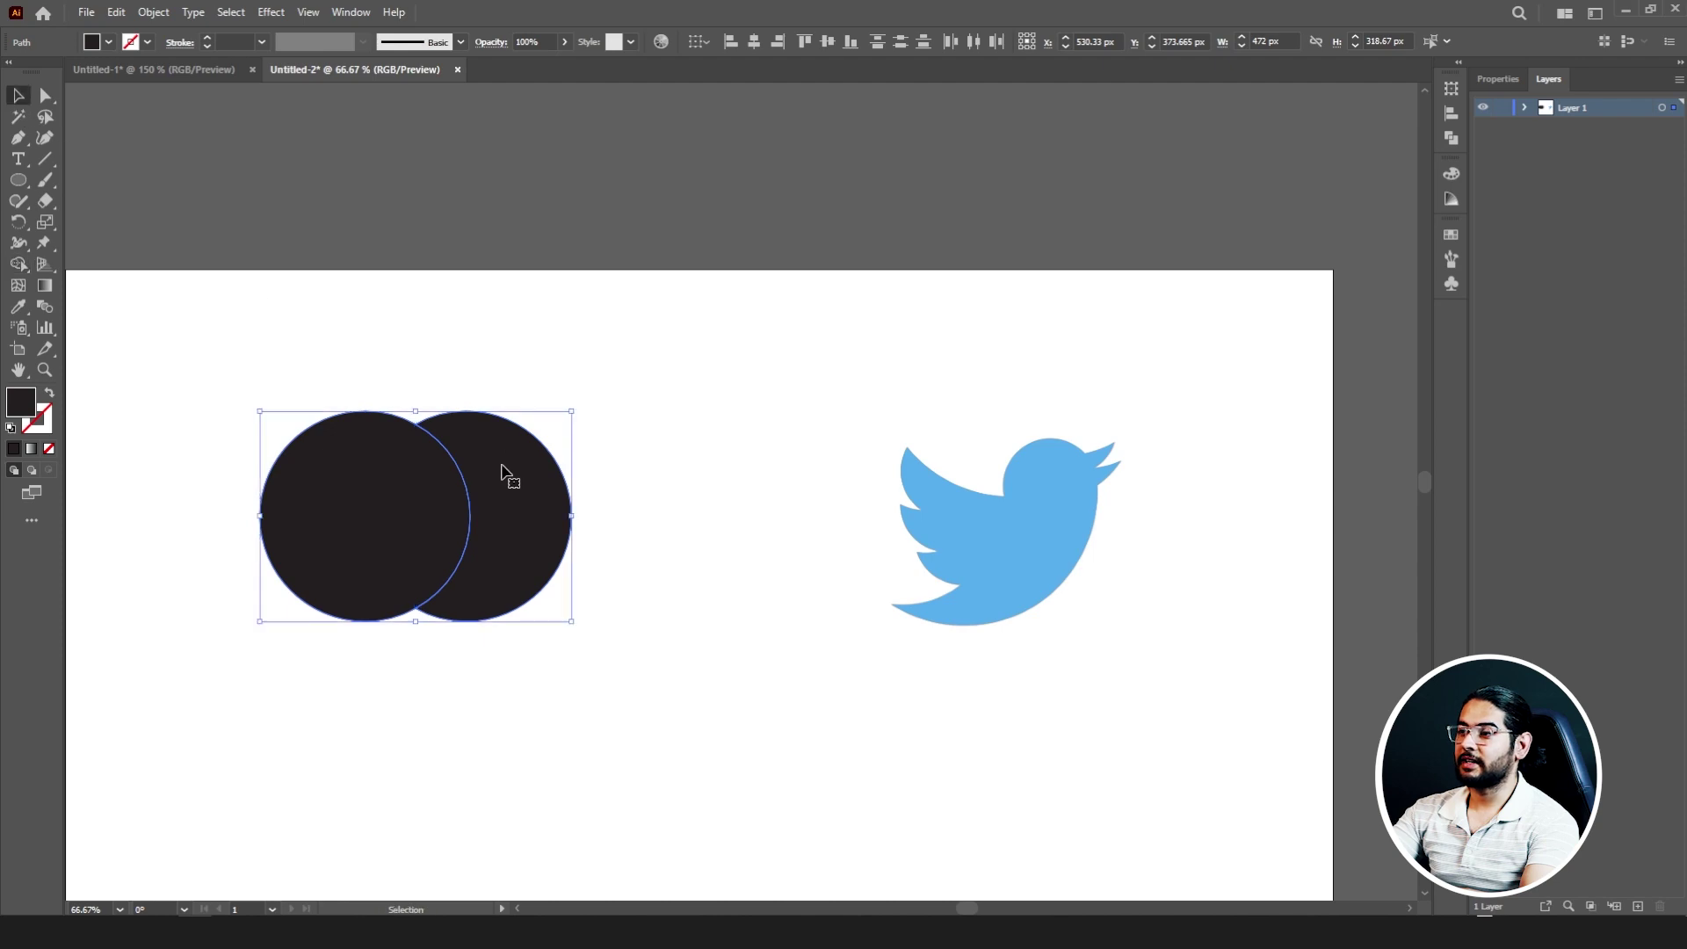
{"action": "left_click", "coordinate": [513, 490]}
{"action": "left_click_drag", "start_coordinate": [512, 489], "coordinate": [595, 491]}
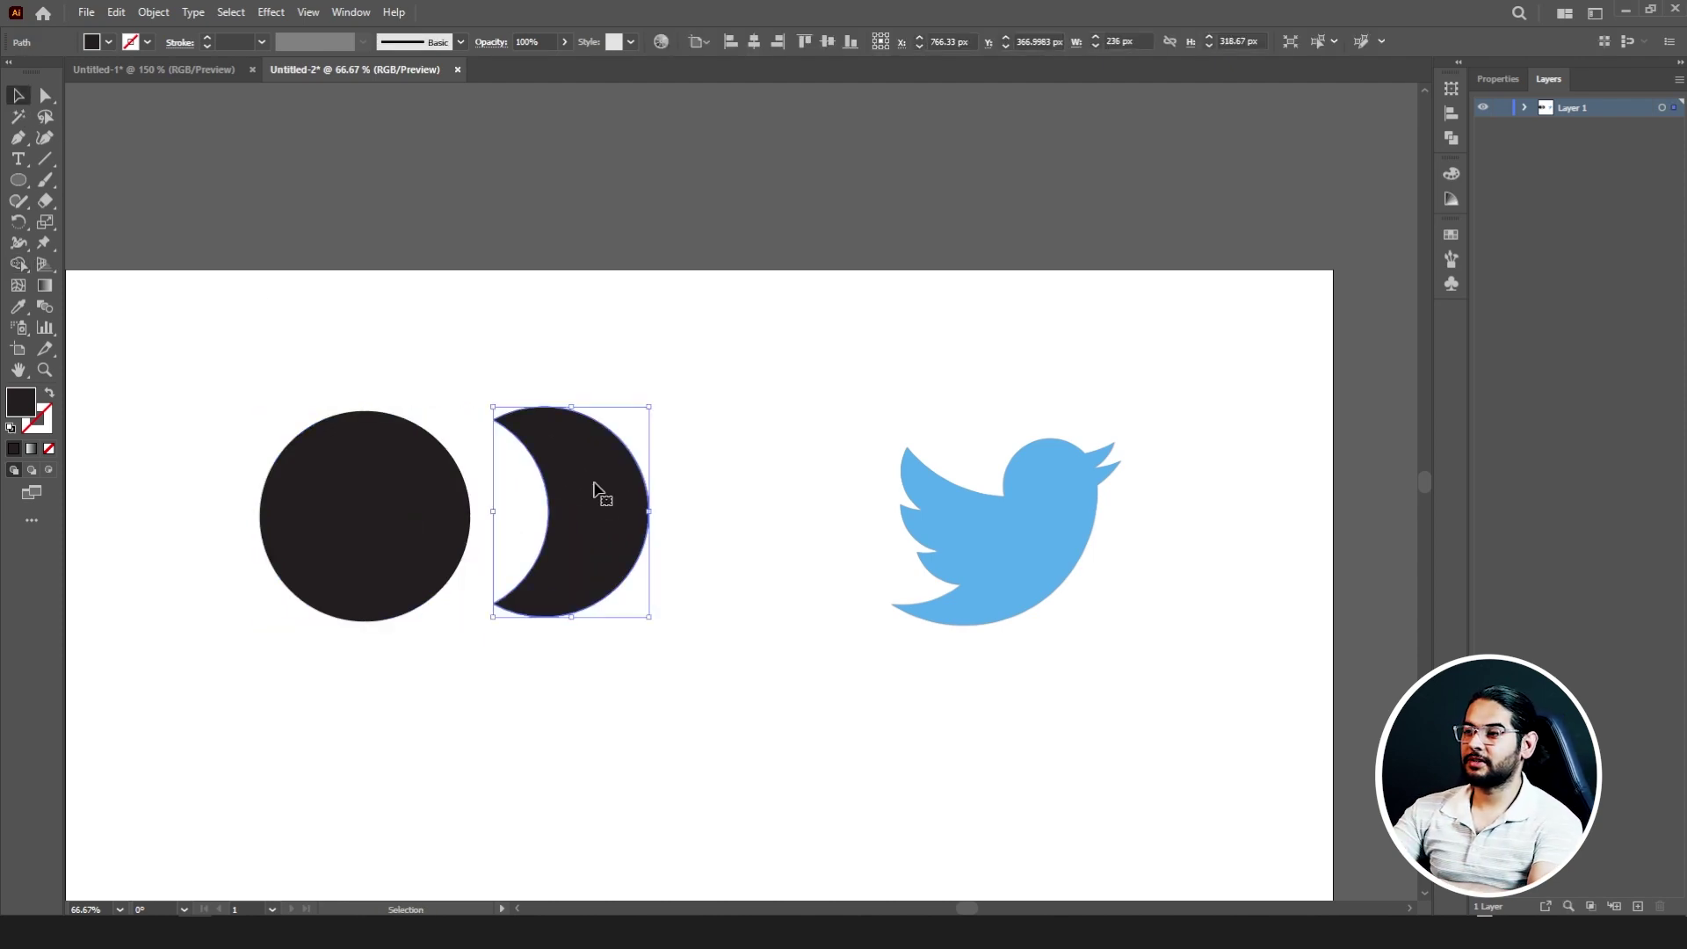
- Try Shape Builder merges and deletions of the crescent regions, then undo back to two overlapping circles
{"action": "key", "text": "ctrl+z"}
{"action": "key", "text": "ctrl+z"}
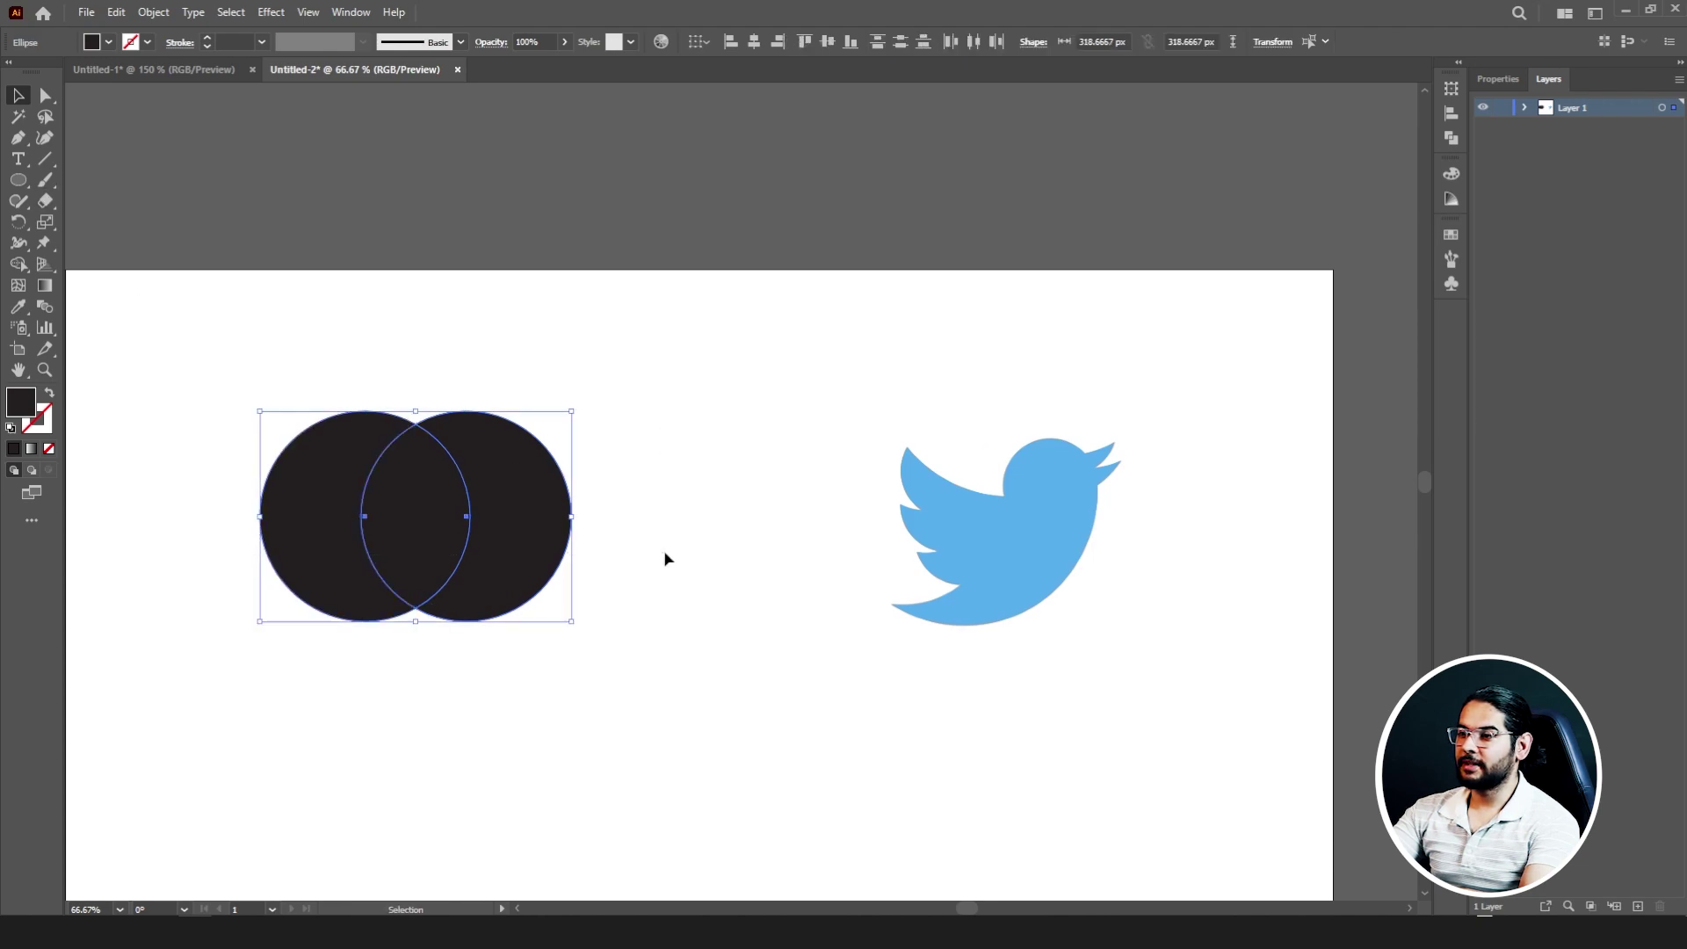
{"action": "left_click", "coordinate": [18, 264]}
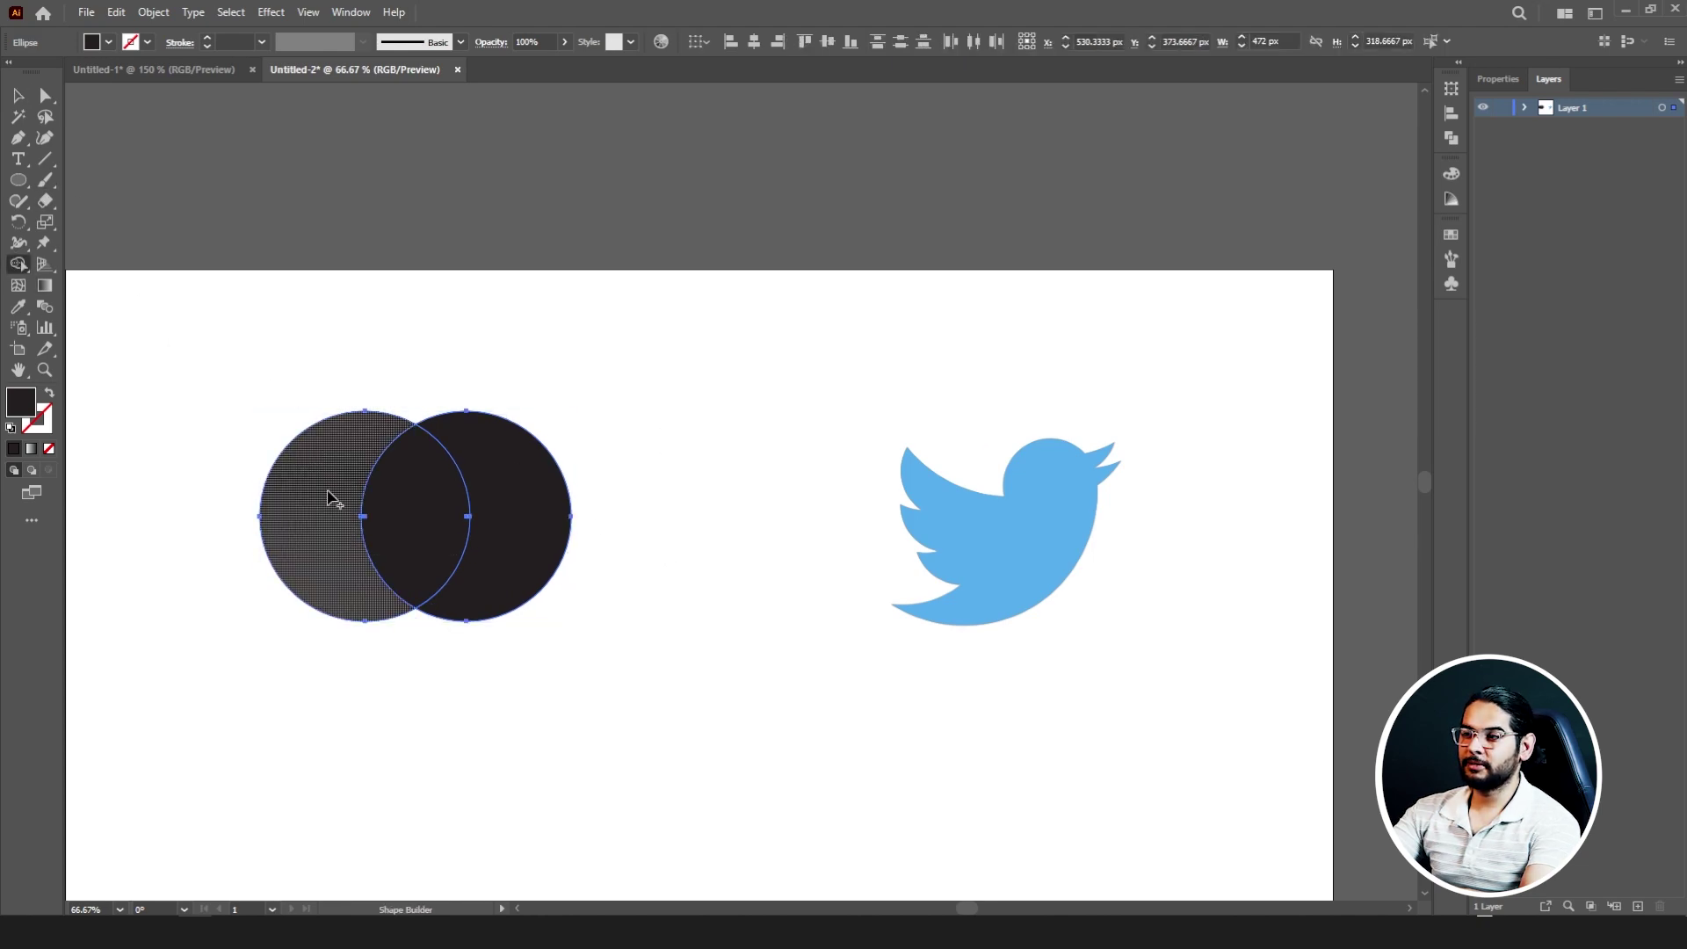
{"action": "left_click_drag", "start_coordinate": [314, 522], "coordinate": [501, 524]}
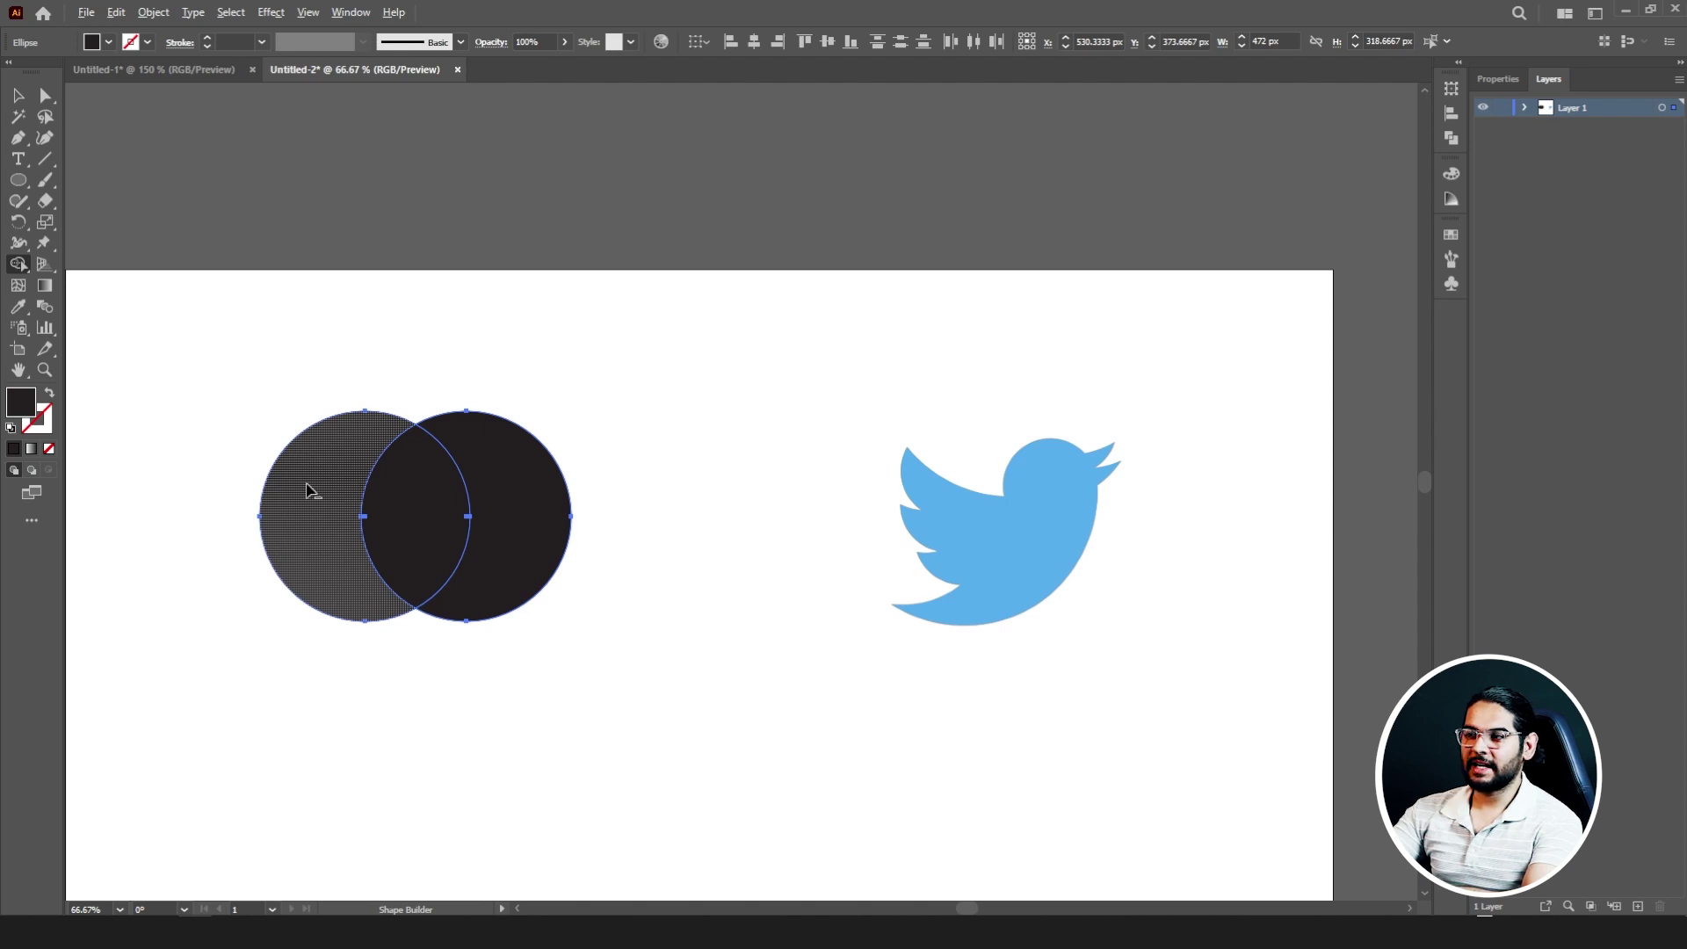
{"action": "left_click_drag", "start_coordinate": [335, 563], "coordinate": [331, 505]}
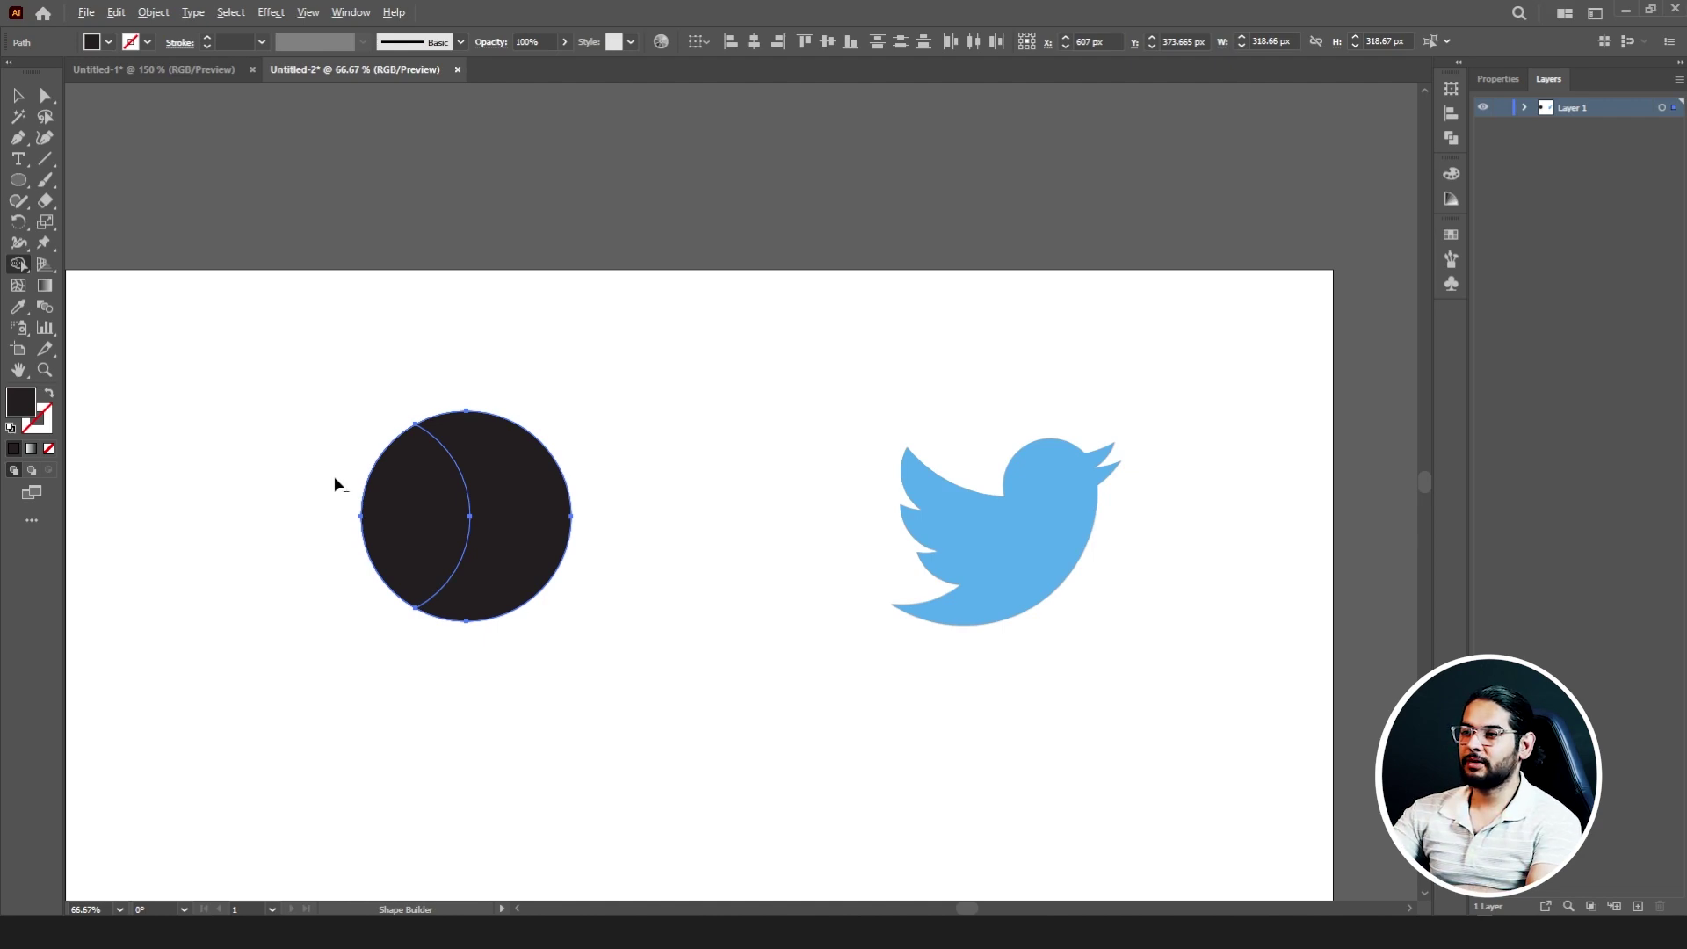
{"action": "left_click", "coordinate": [431, 492], "text": "alt"}
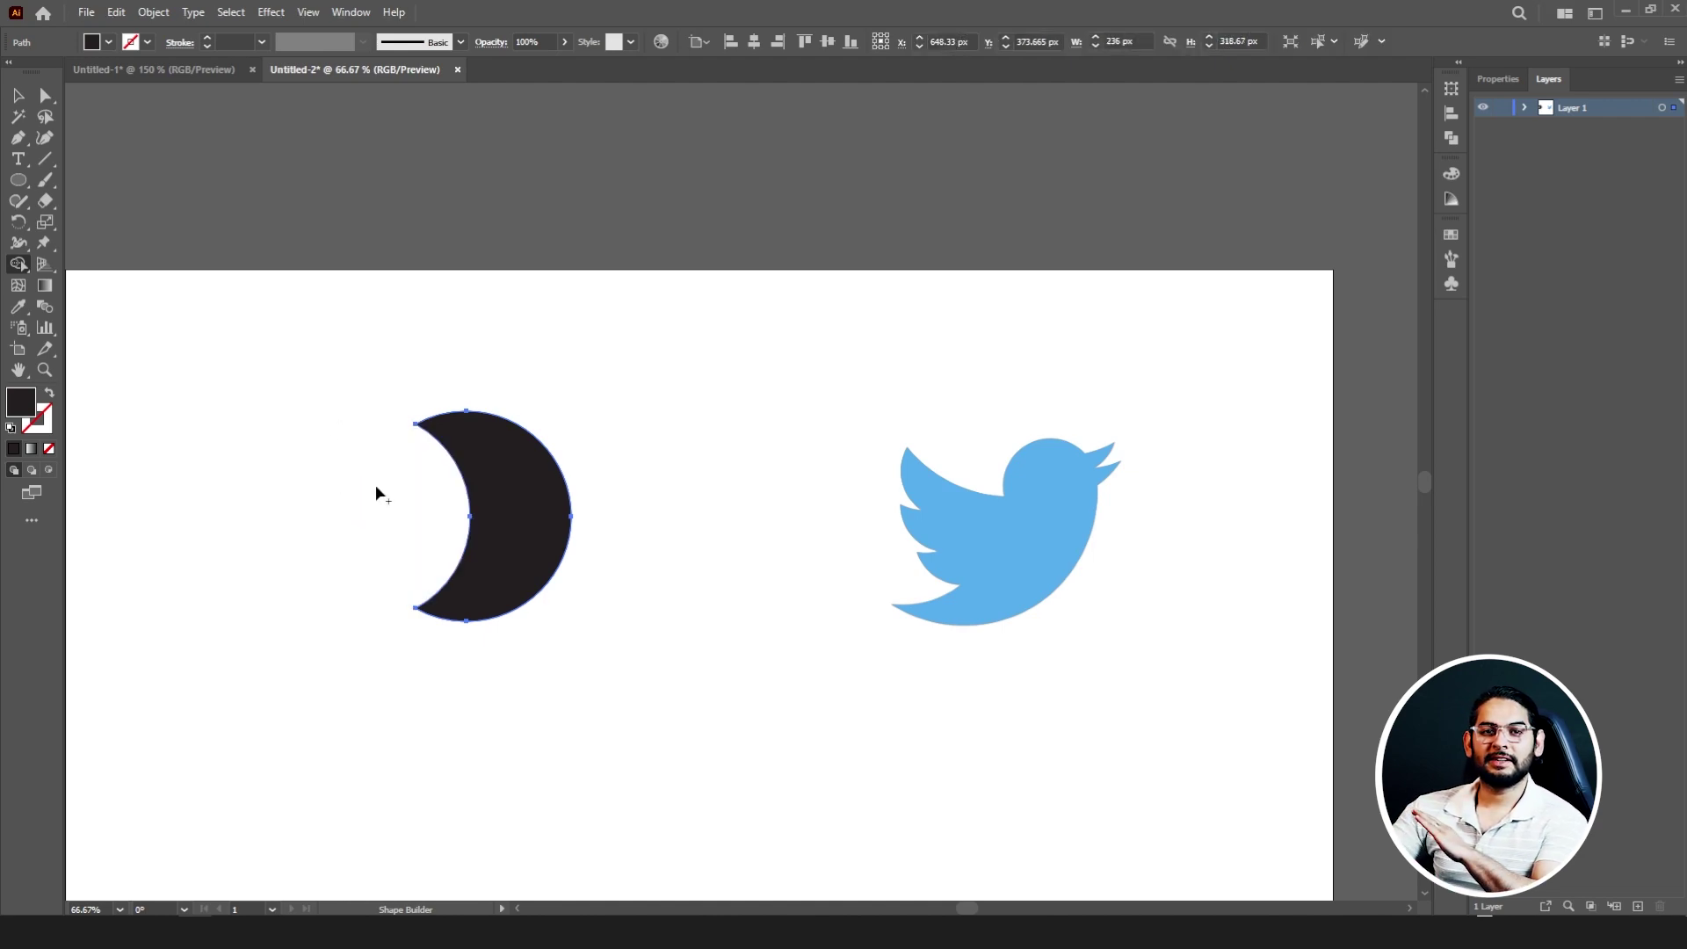
{"action": "key", "text": "ctrl+z"}
{"action": "key", "text": "ctrl+z"}
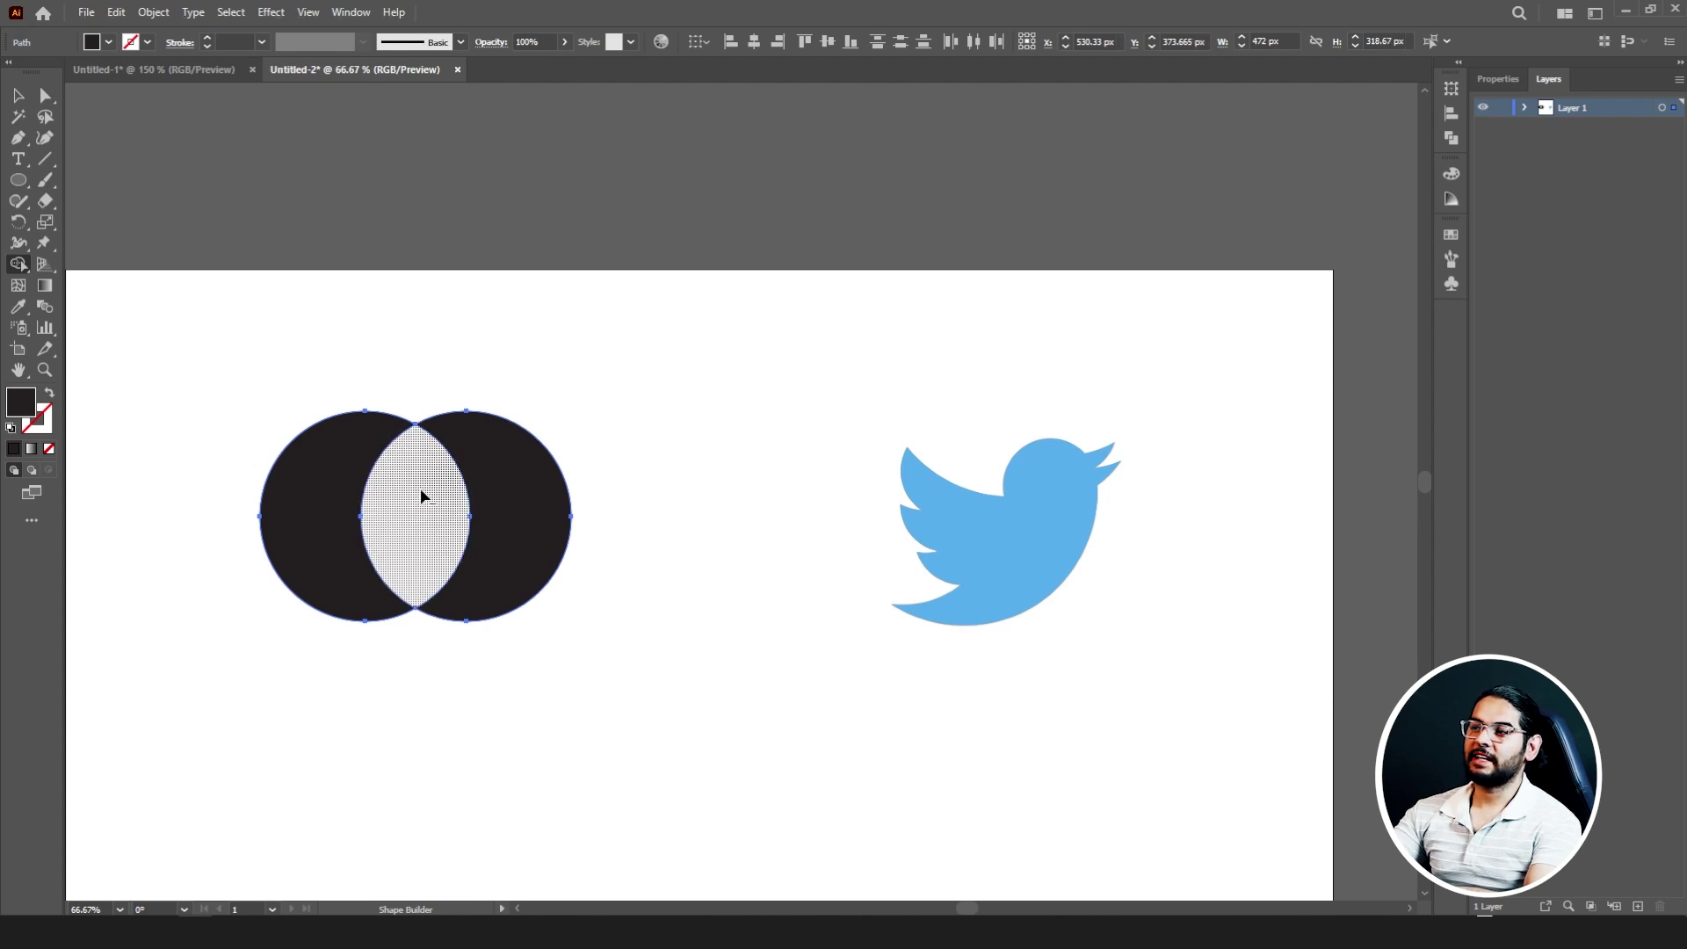
- Delete the circles' overlap with Shape Builder, undo it, then merge the left and right circle regions
{"action": "left_click", "coordinate": [423, 497], "text": "alt"}
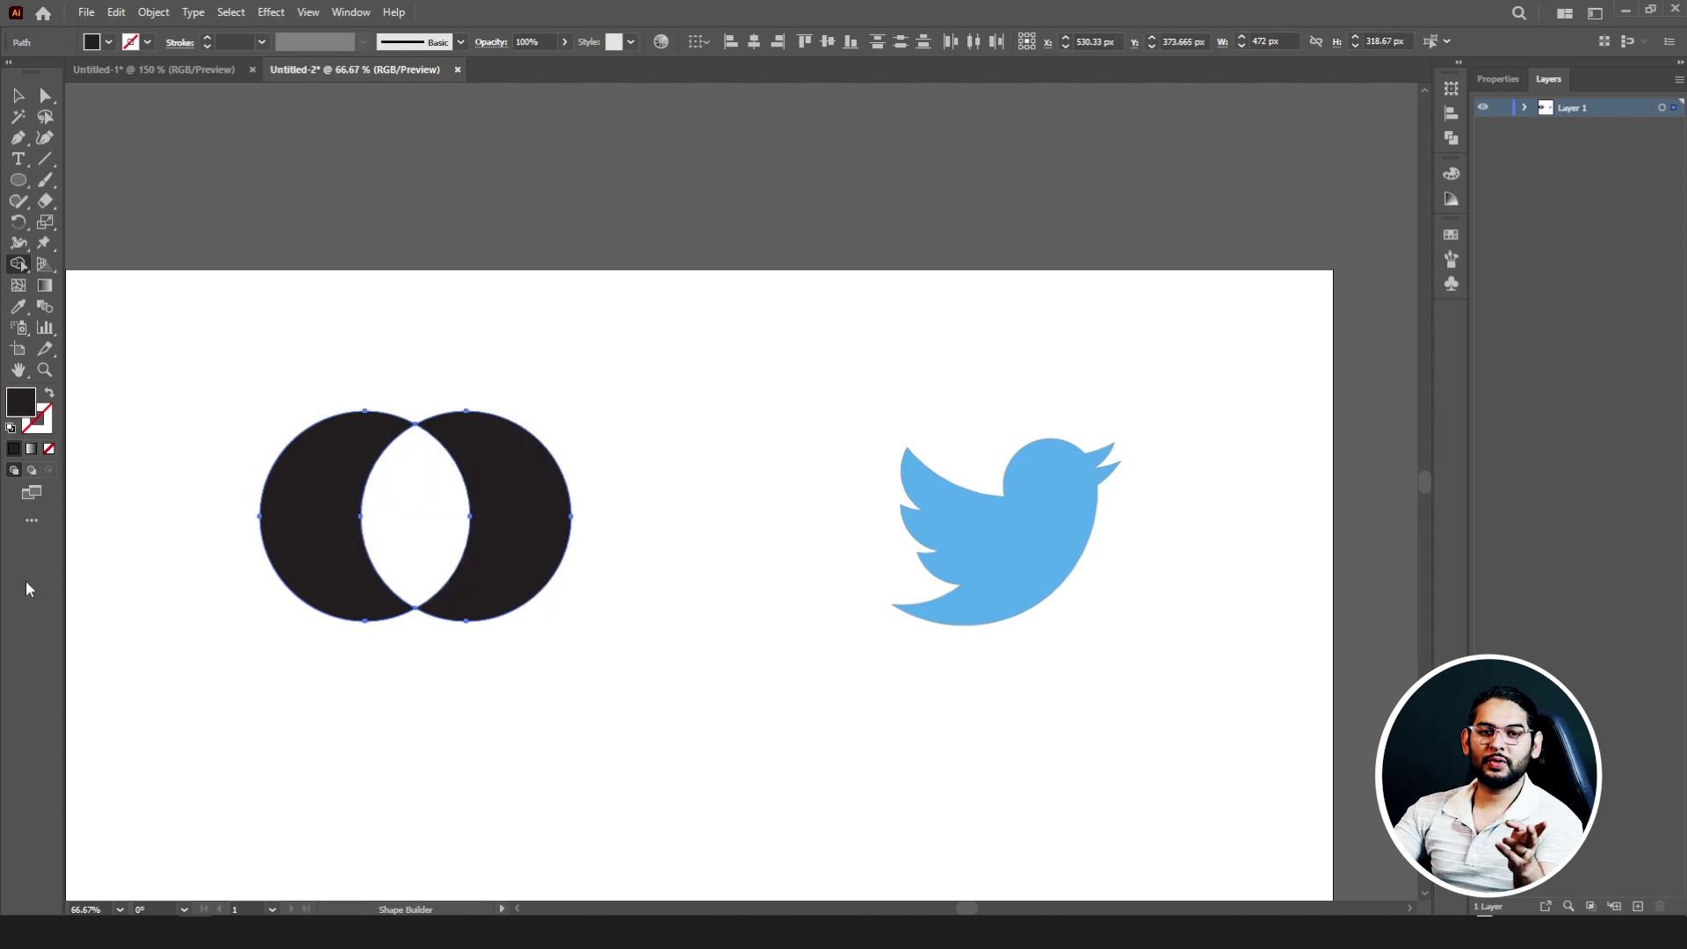
{"action": "key", "text": "ctrl+z"}
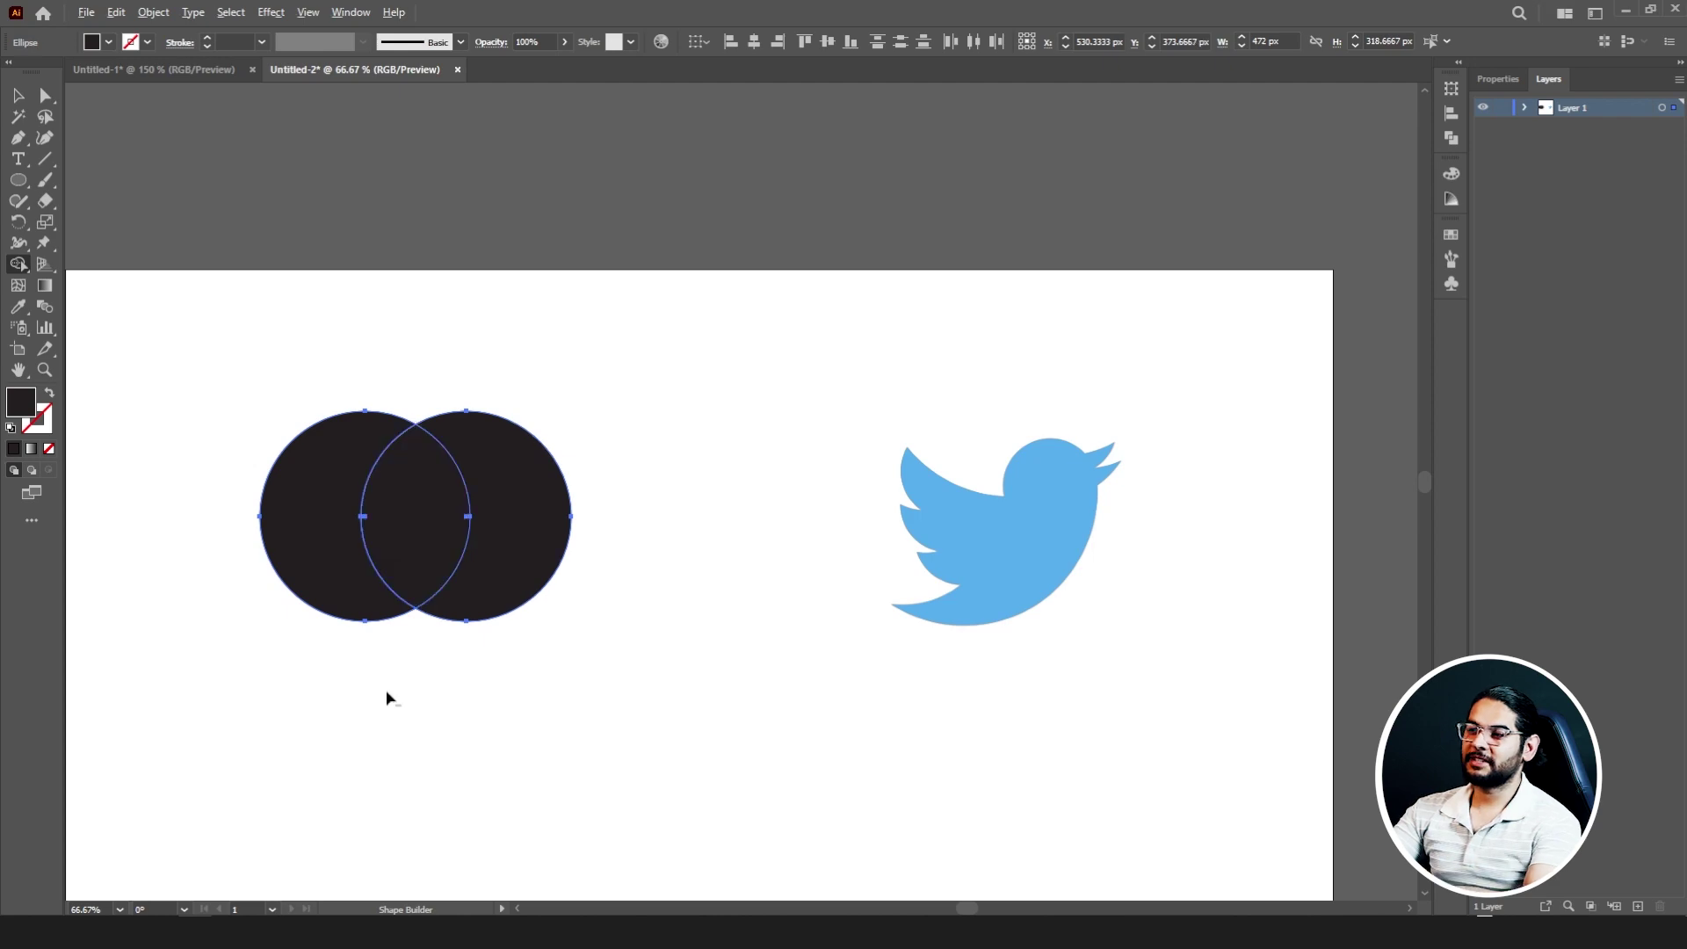
{"action": "left_click_drag", "start_coordinate": [387, 690], "coordinate": [334, 600]}
{"action": "mouse_move", "coordinate": [342, 430]}
{"action": "left_mouse_down"}
{"action": "mouse_move", "coordinate": [389, 385]}
{"action": "mouse_move", "coordinate": [495, 428]}
{"action": "left_mouse_up"}
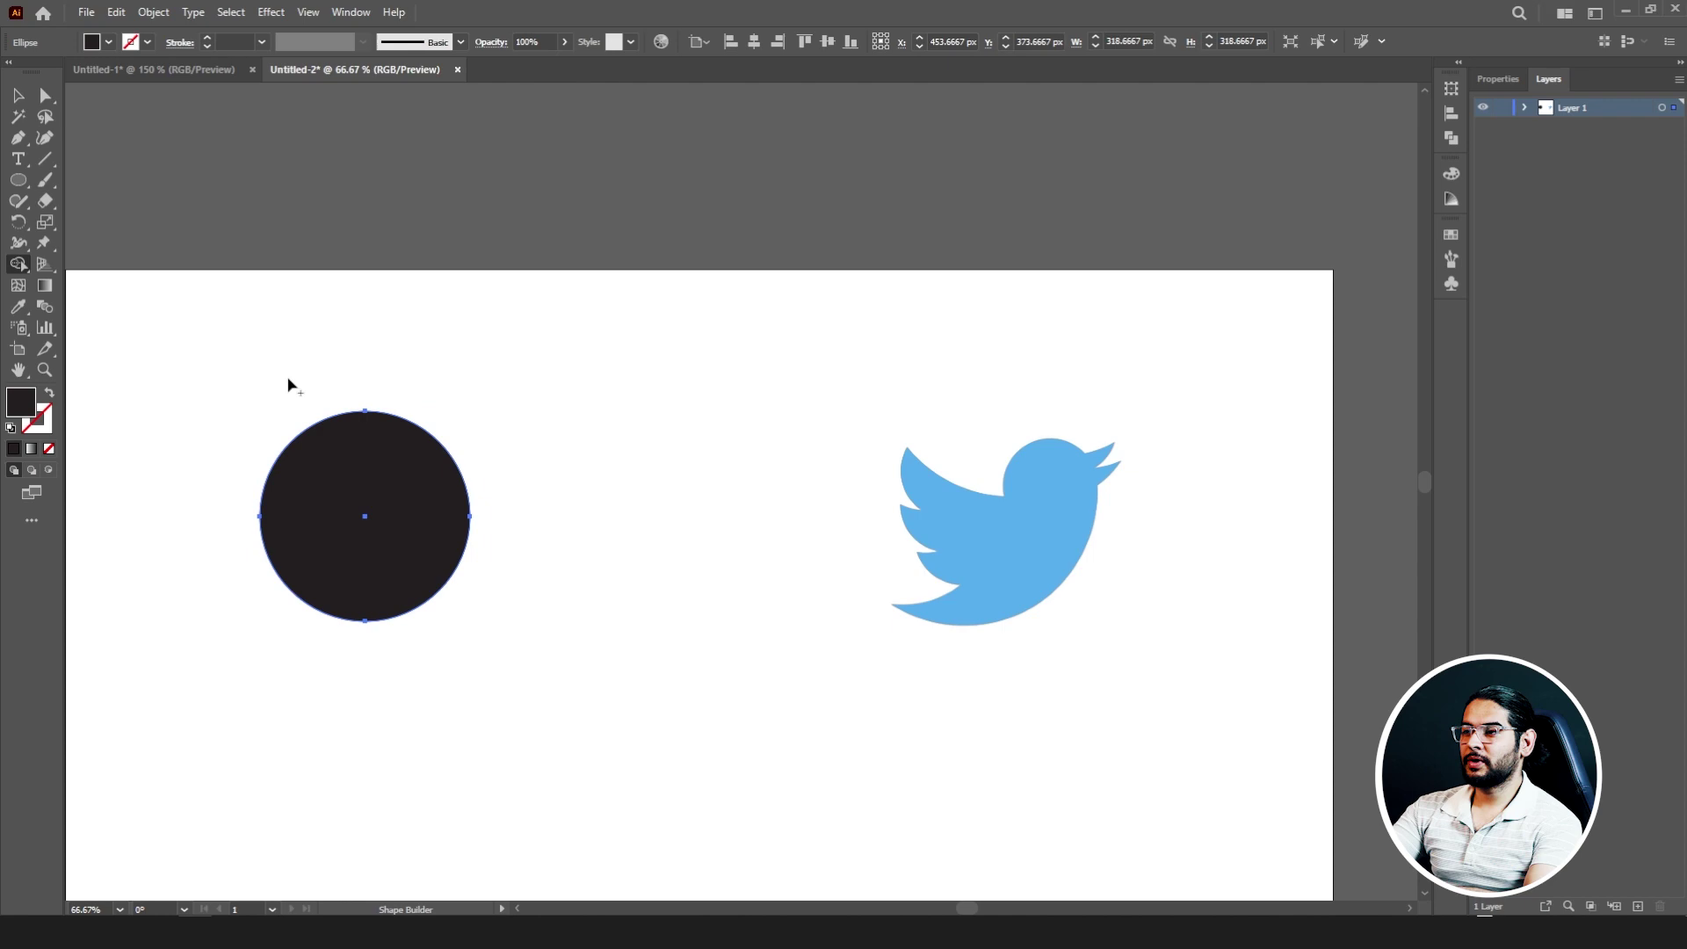
- Draw a small circle and Alt-drag resized copies, including one about 249 px and one about 157 px
{"action": "key", "text": "l"}
{"action": "key", "text": "Delete"}
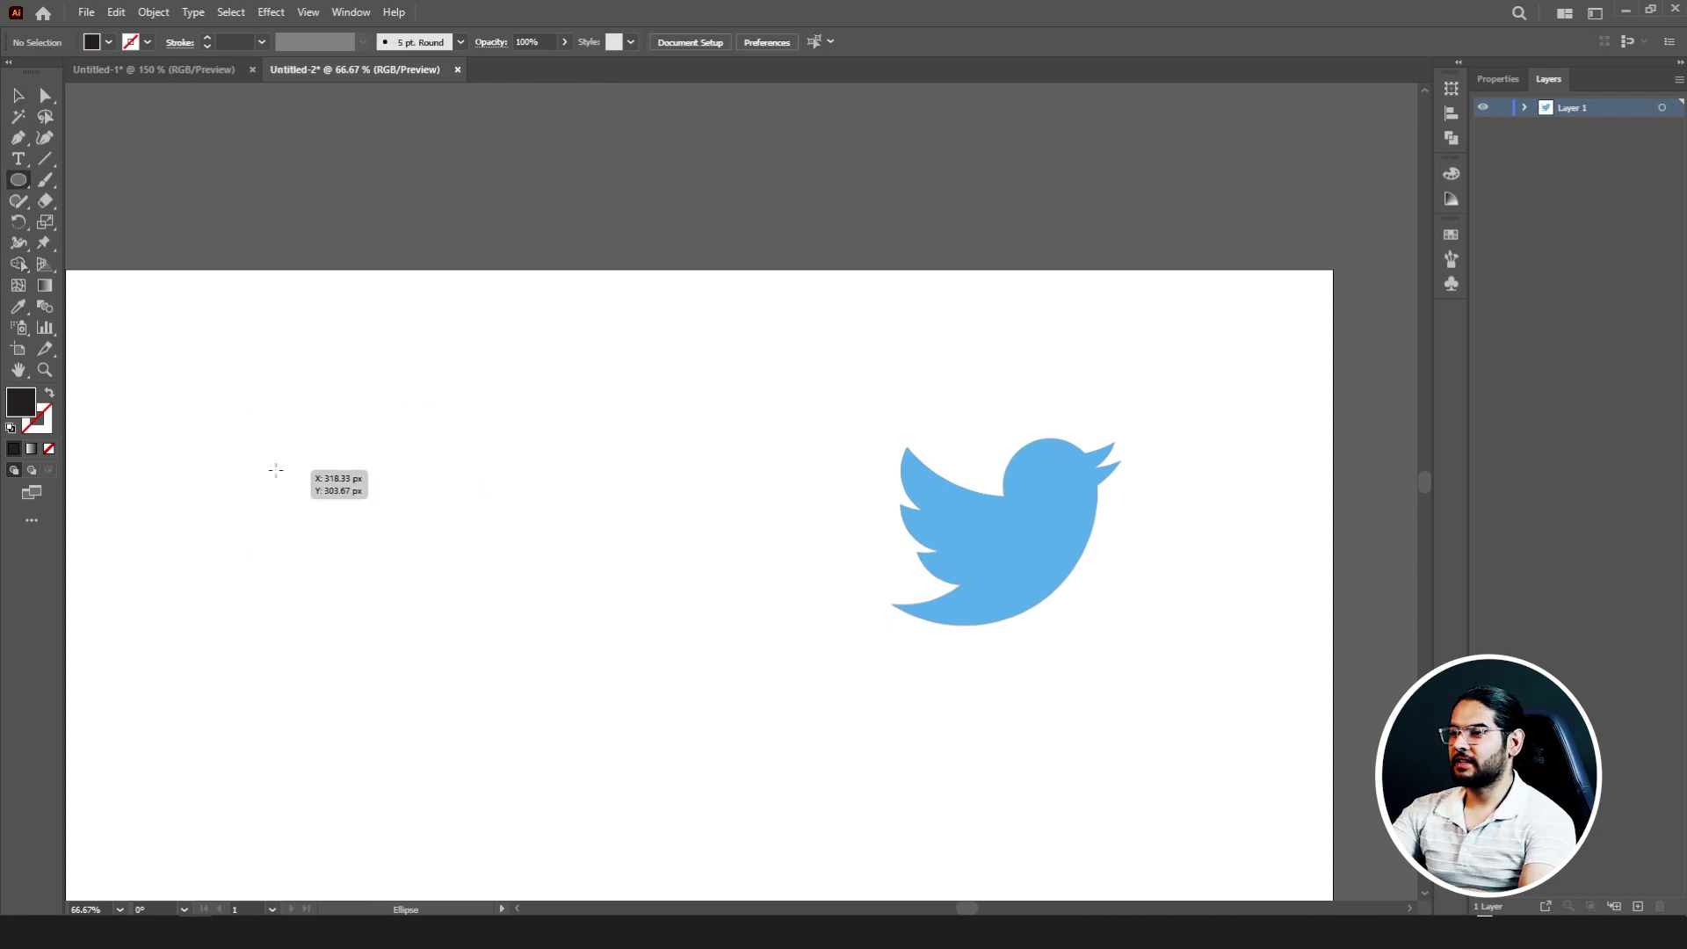
{"action": "left_click_drag", "start_coordinate": [275, 470], "coordinate": [388, 579]}
{"action": "key", "text": "v"}
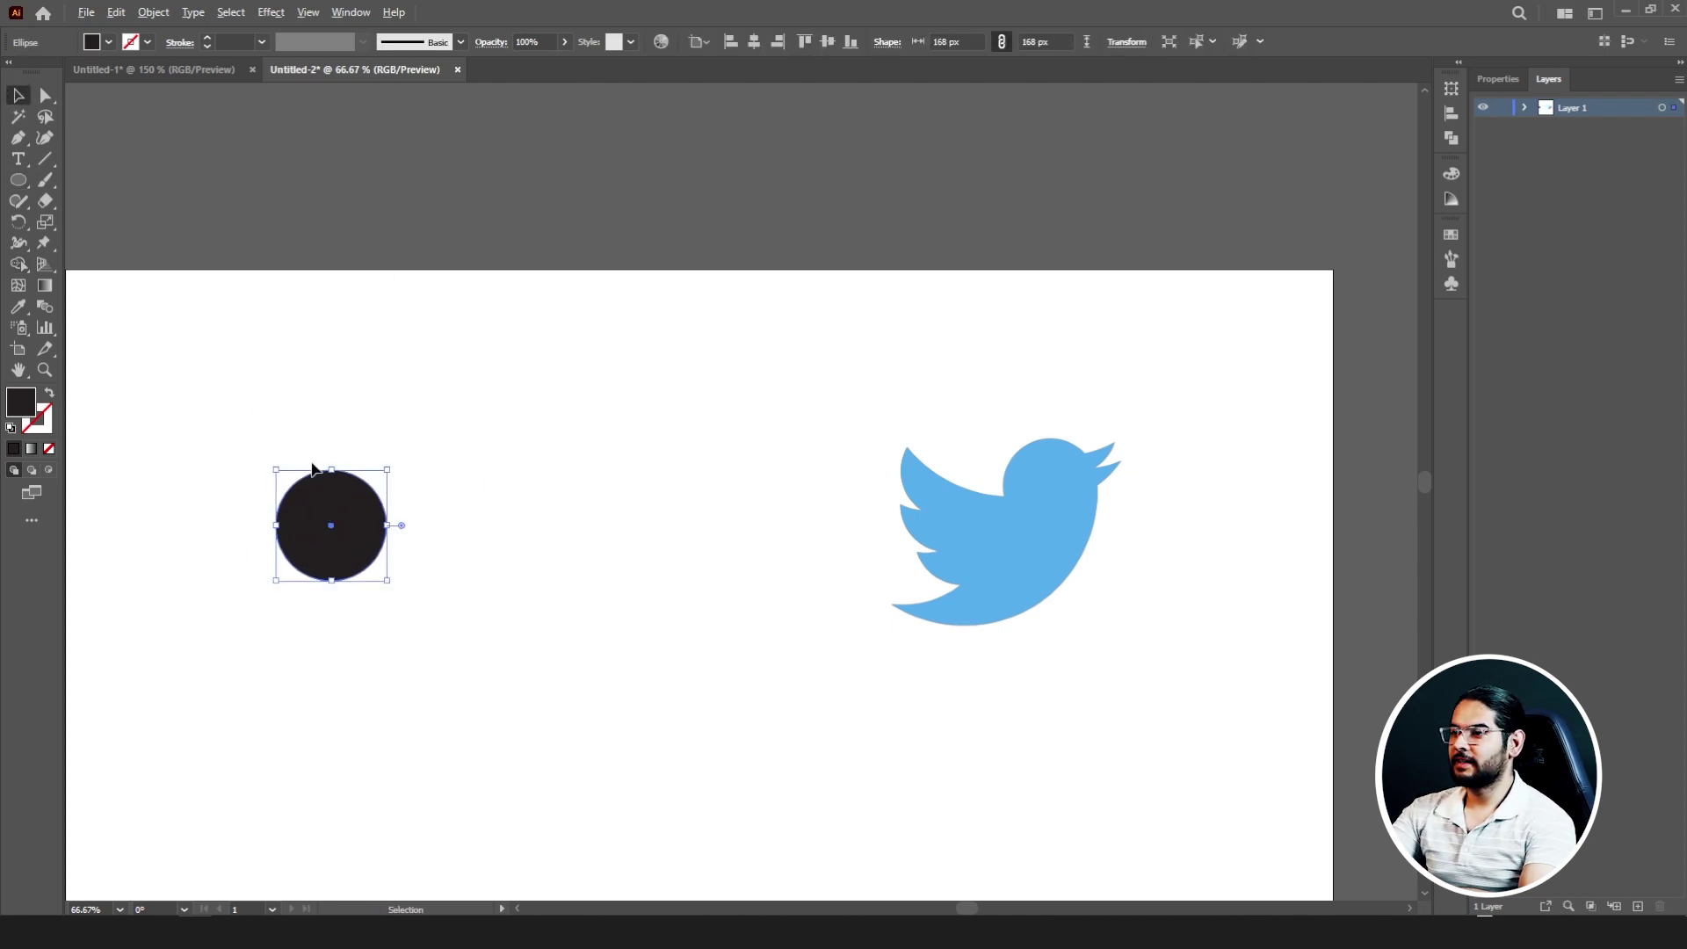
{"action": "left_click_drag", "start_coordinate": [361, 500], "coordinate": [480, 408]}
{"action": "left_click_drag", "start_coordinate": [420, 467], "coordinate": [505, 444]}
{"action": "left_click_drag", "start_coordinate": [560, 393], "coordinate": [575, 376]}
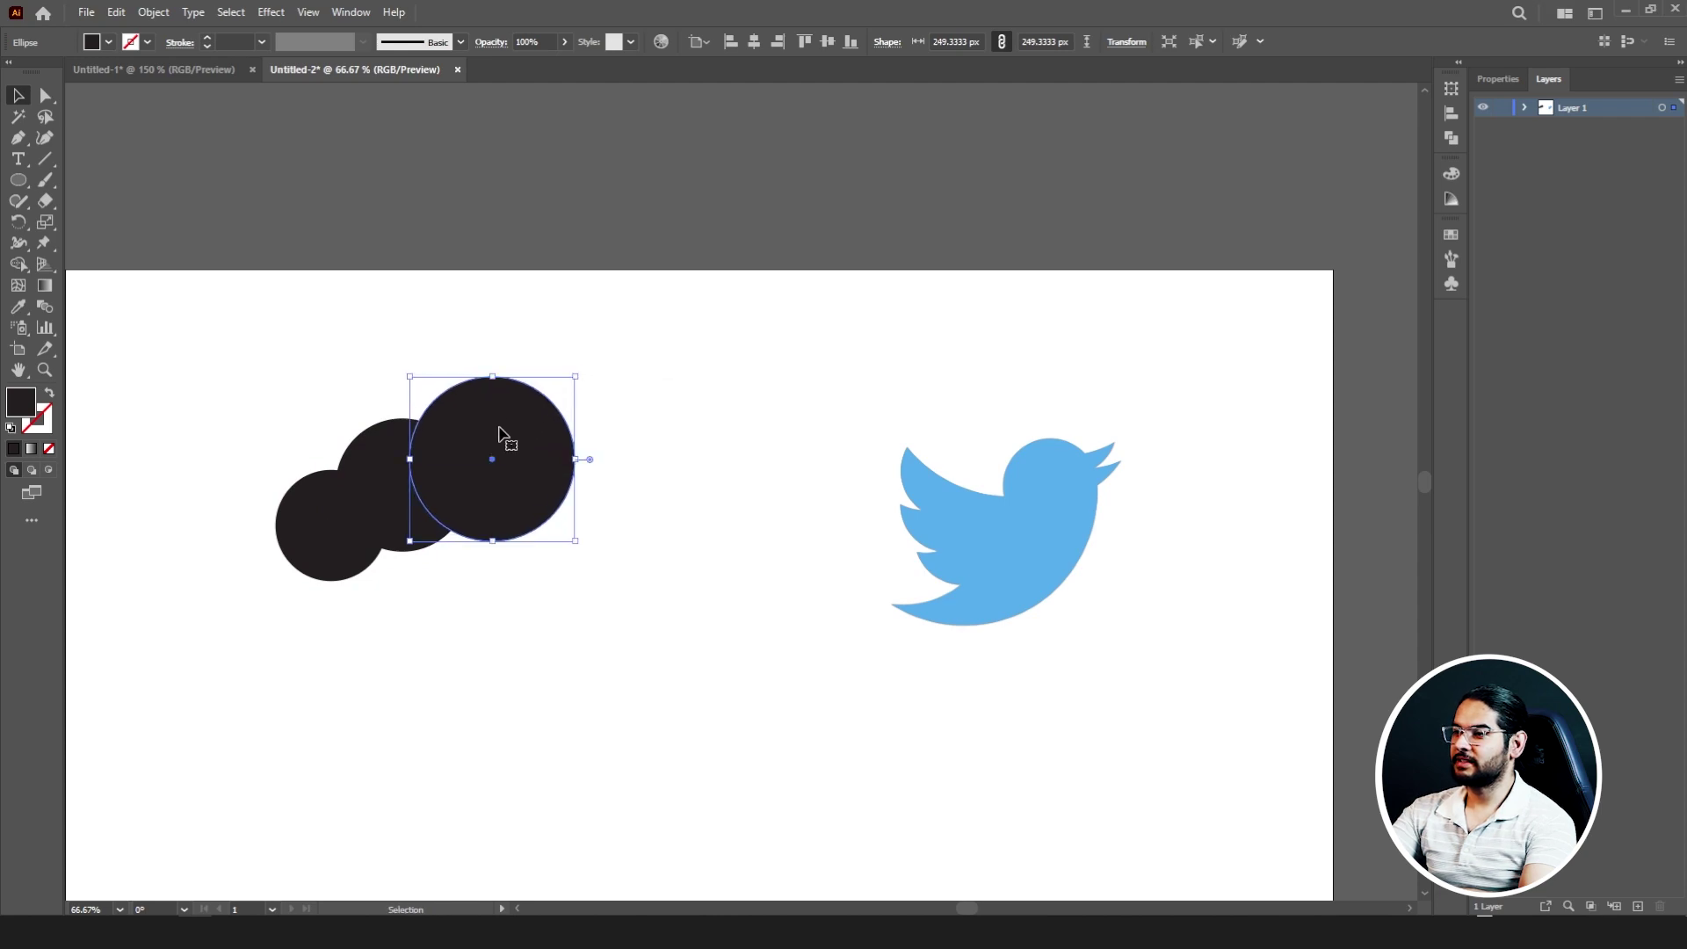
{"action": "left_click_drag", "start_coordinate": [513, 430], "coordinate": [609, 476]}
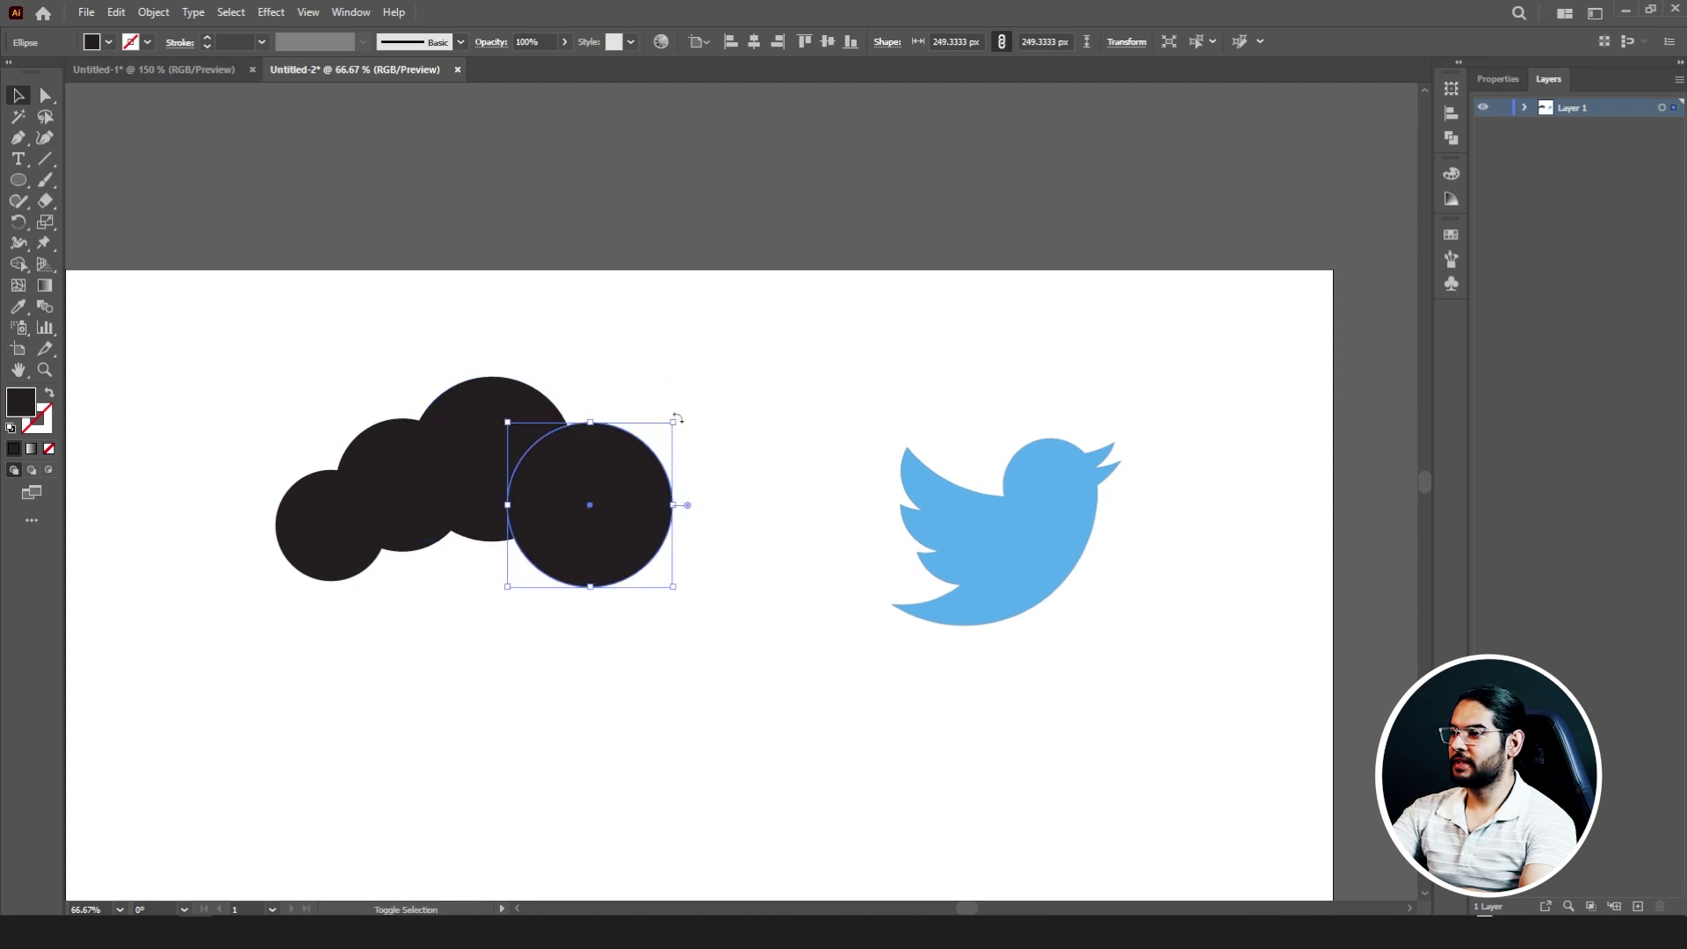
{"action": "left_click_drag", "start_coordinate": [674, 419], "coordinate": [629, 482]}
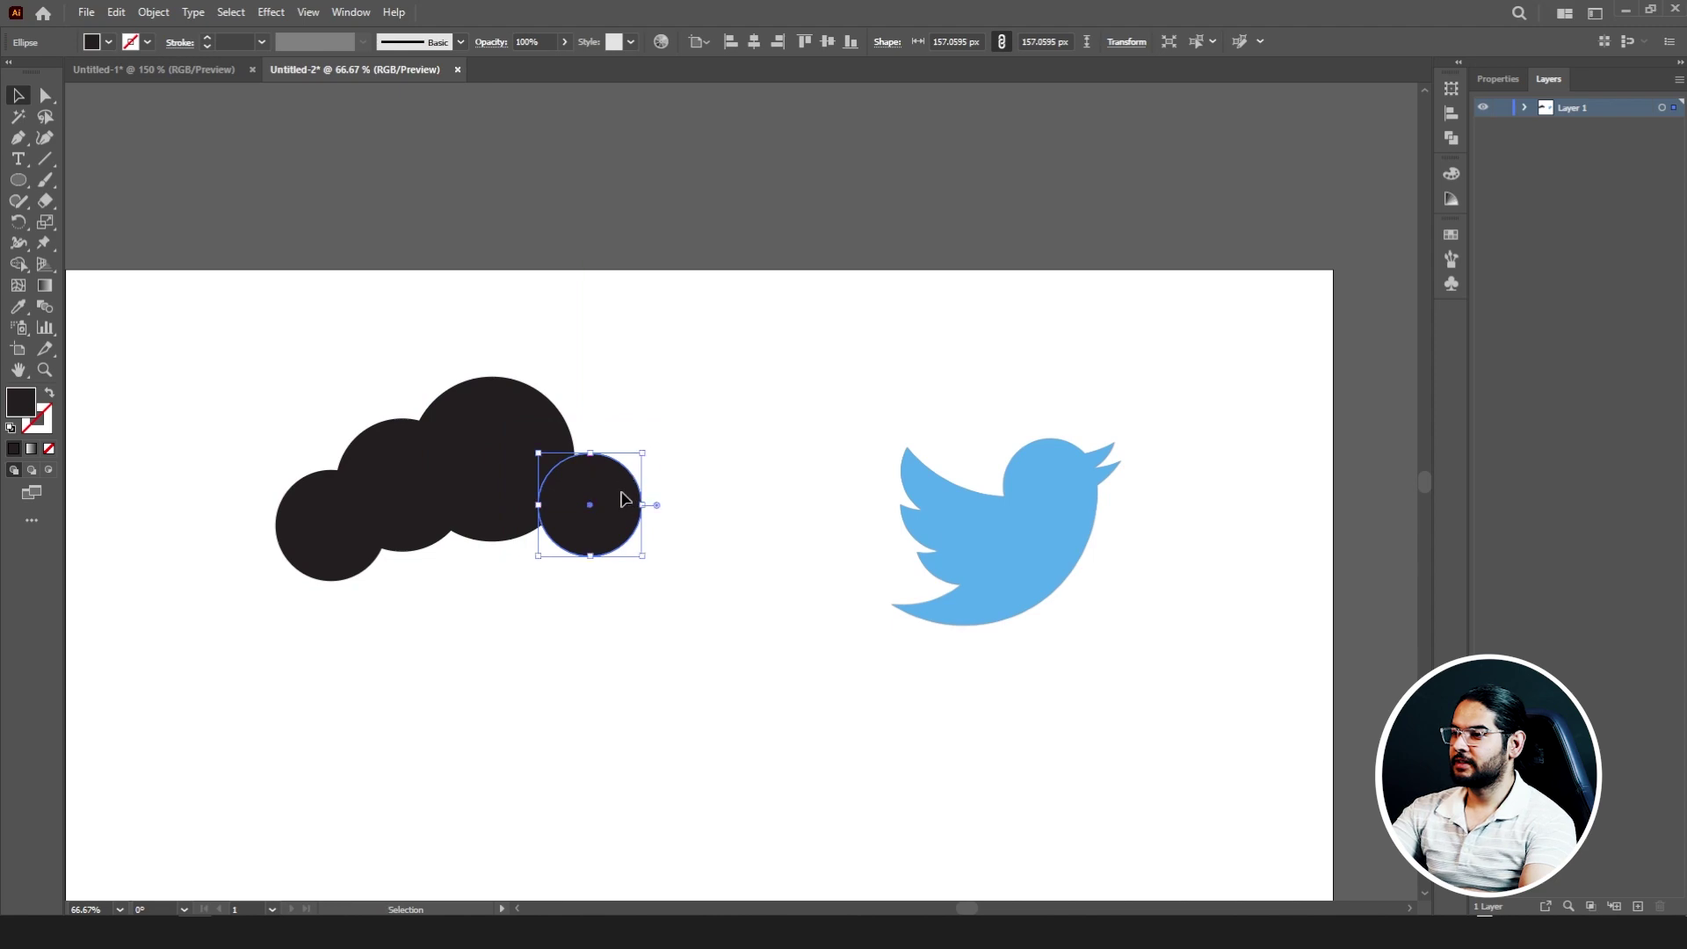
- Draw a baseline under the circles, rest the right circle on it, and select all four
{"action": "left_click", "coordinate": [44, 158]}
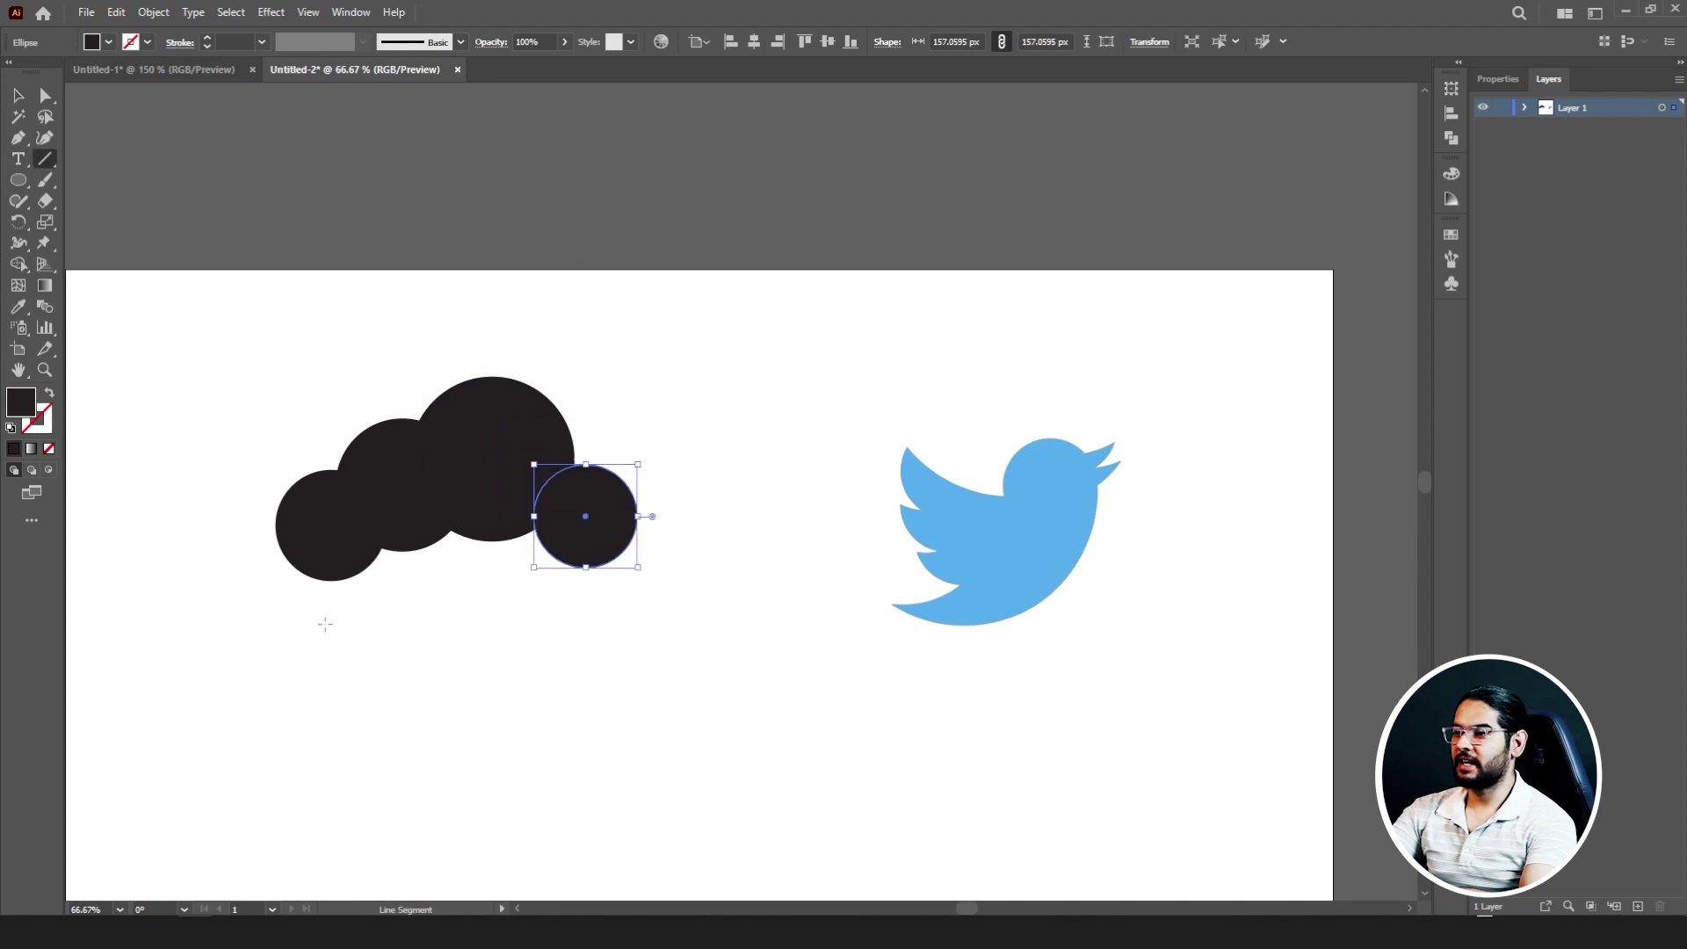
{"action": "left_click_drag", "start_coordinate": [330, 580], "coordinate": [585, 580]}
{"action": "key", "text": "v"}
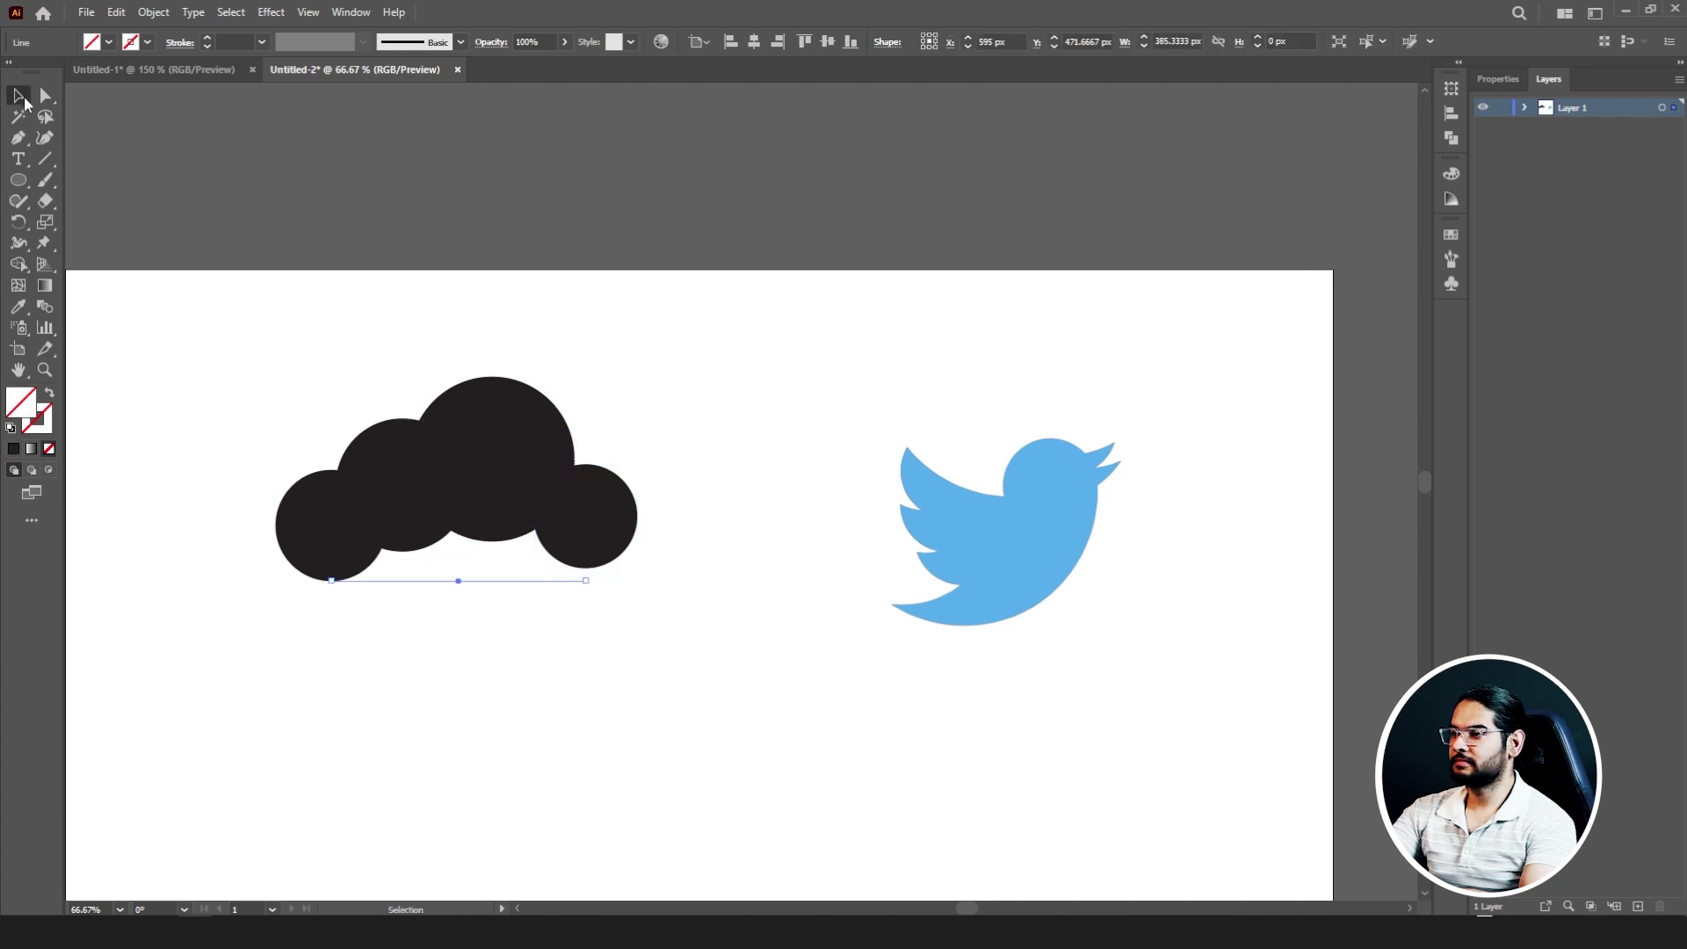
{"action": "left_click_drag", "start_coordinate": [618, 507], "coordinate": [615, 526]}
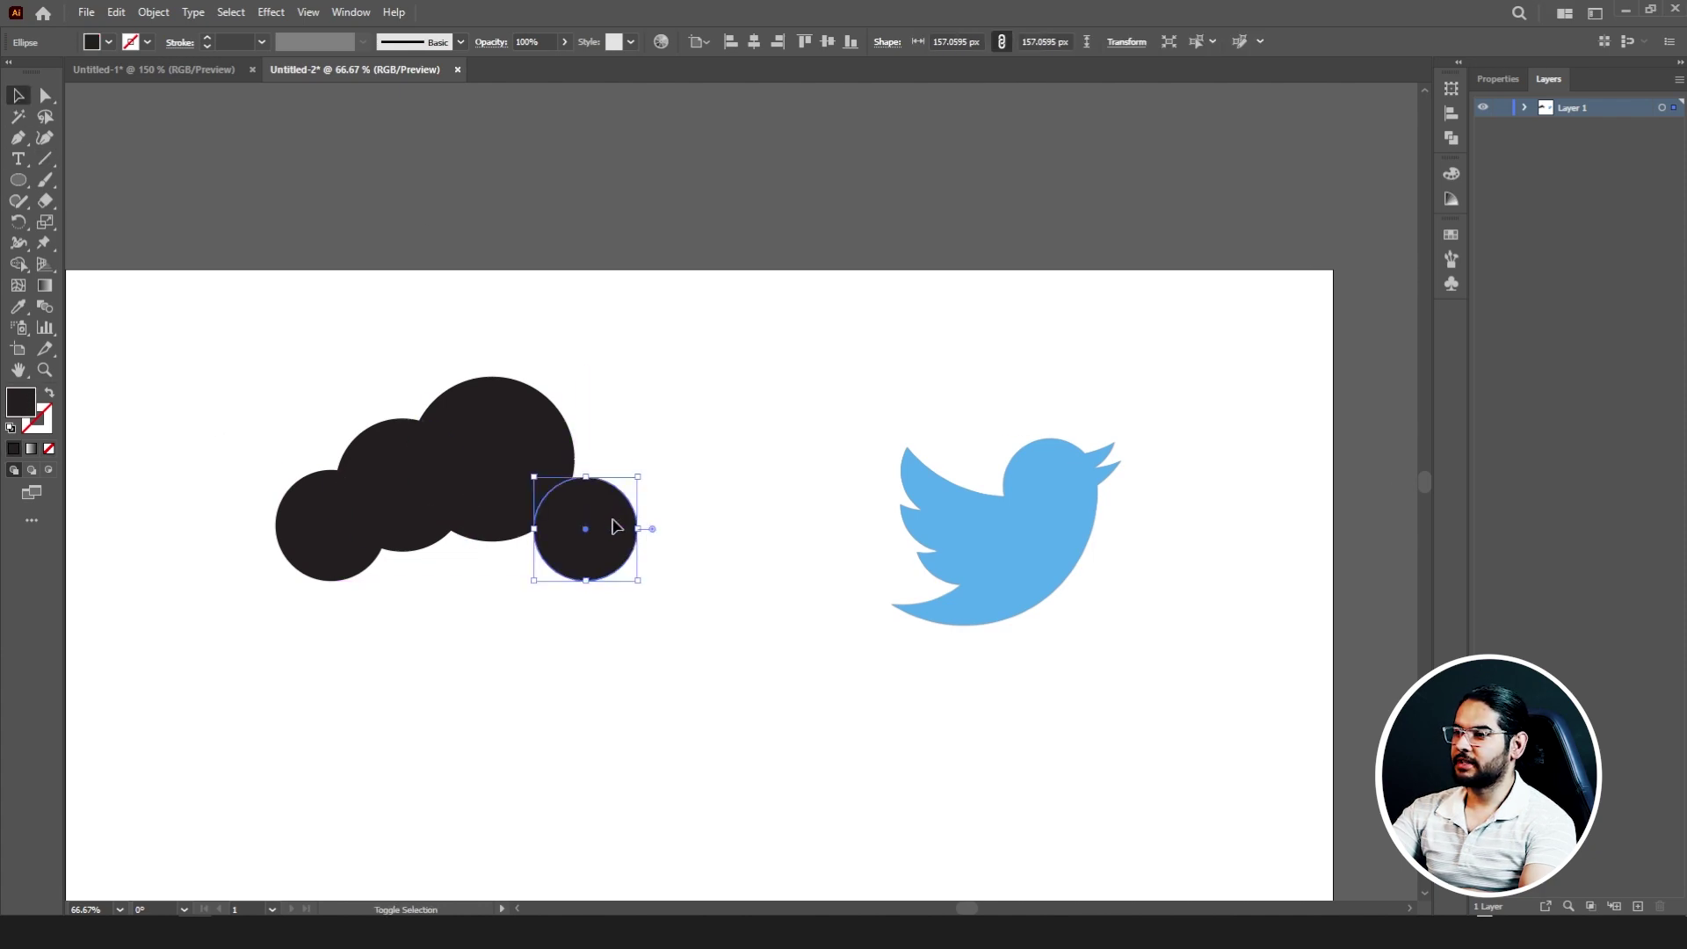
{"action": "left_click", "coordinate": [524, 659]}
{"action": "left_click_drag", "start_coordinate": [193, 360], "coordinate": [694, 622]}
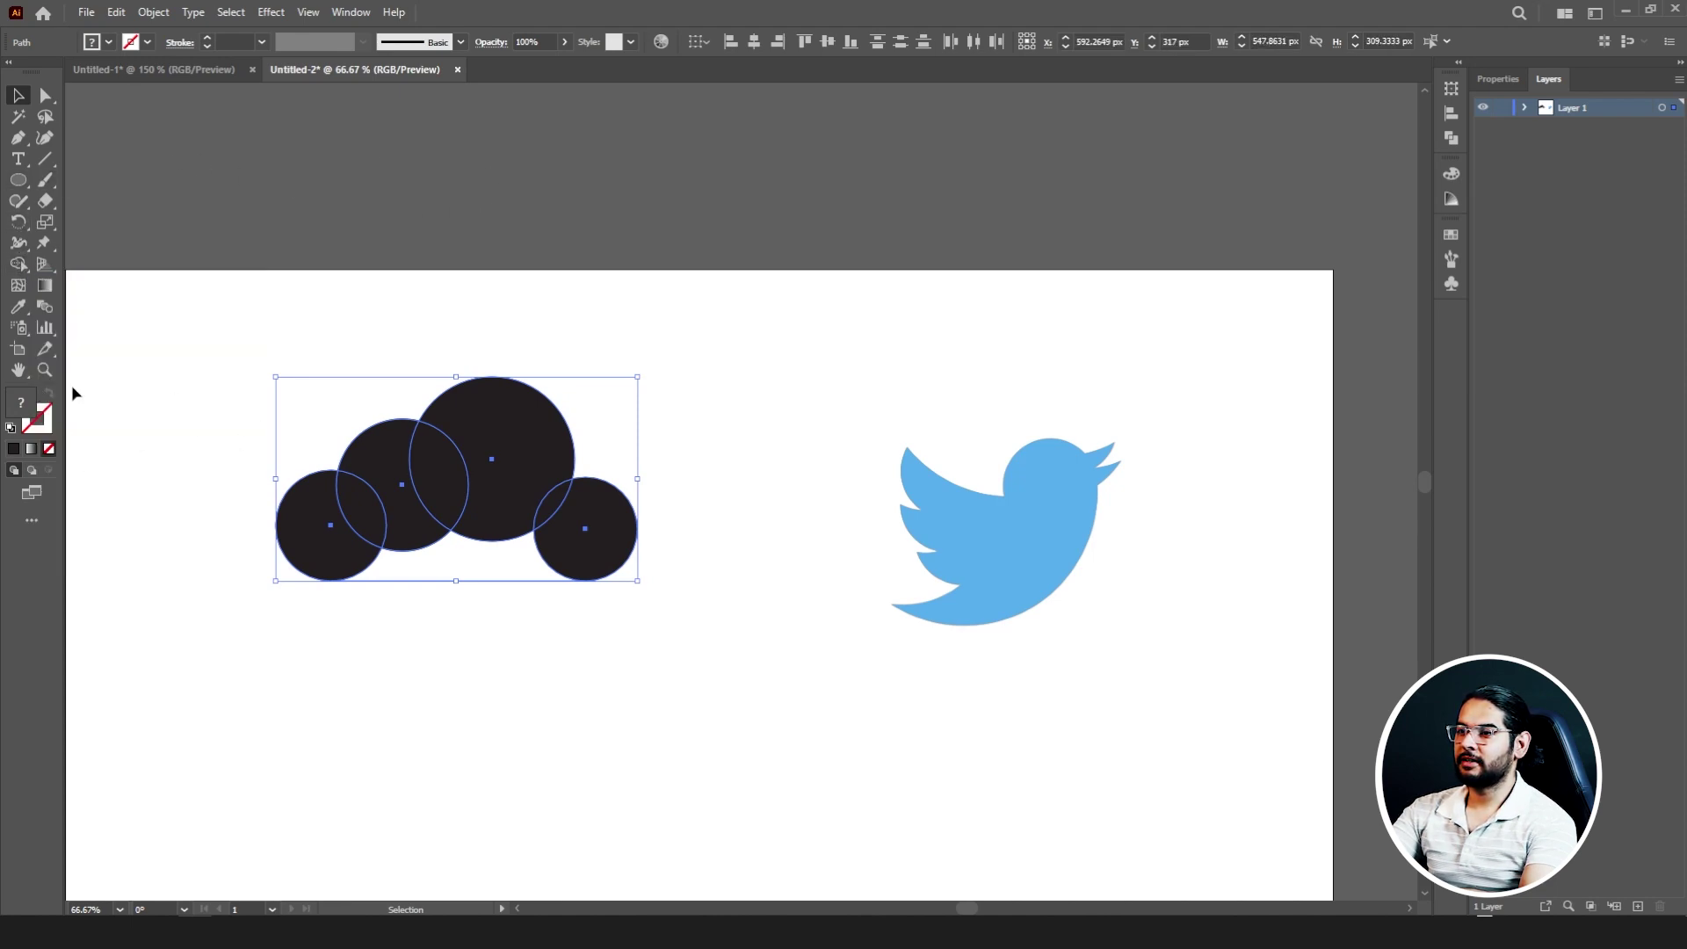
- Give the circles a near-black 020202 stroke and no fill
{"action": "double_click", "coordinate": [44, 420]}
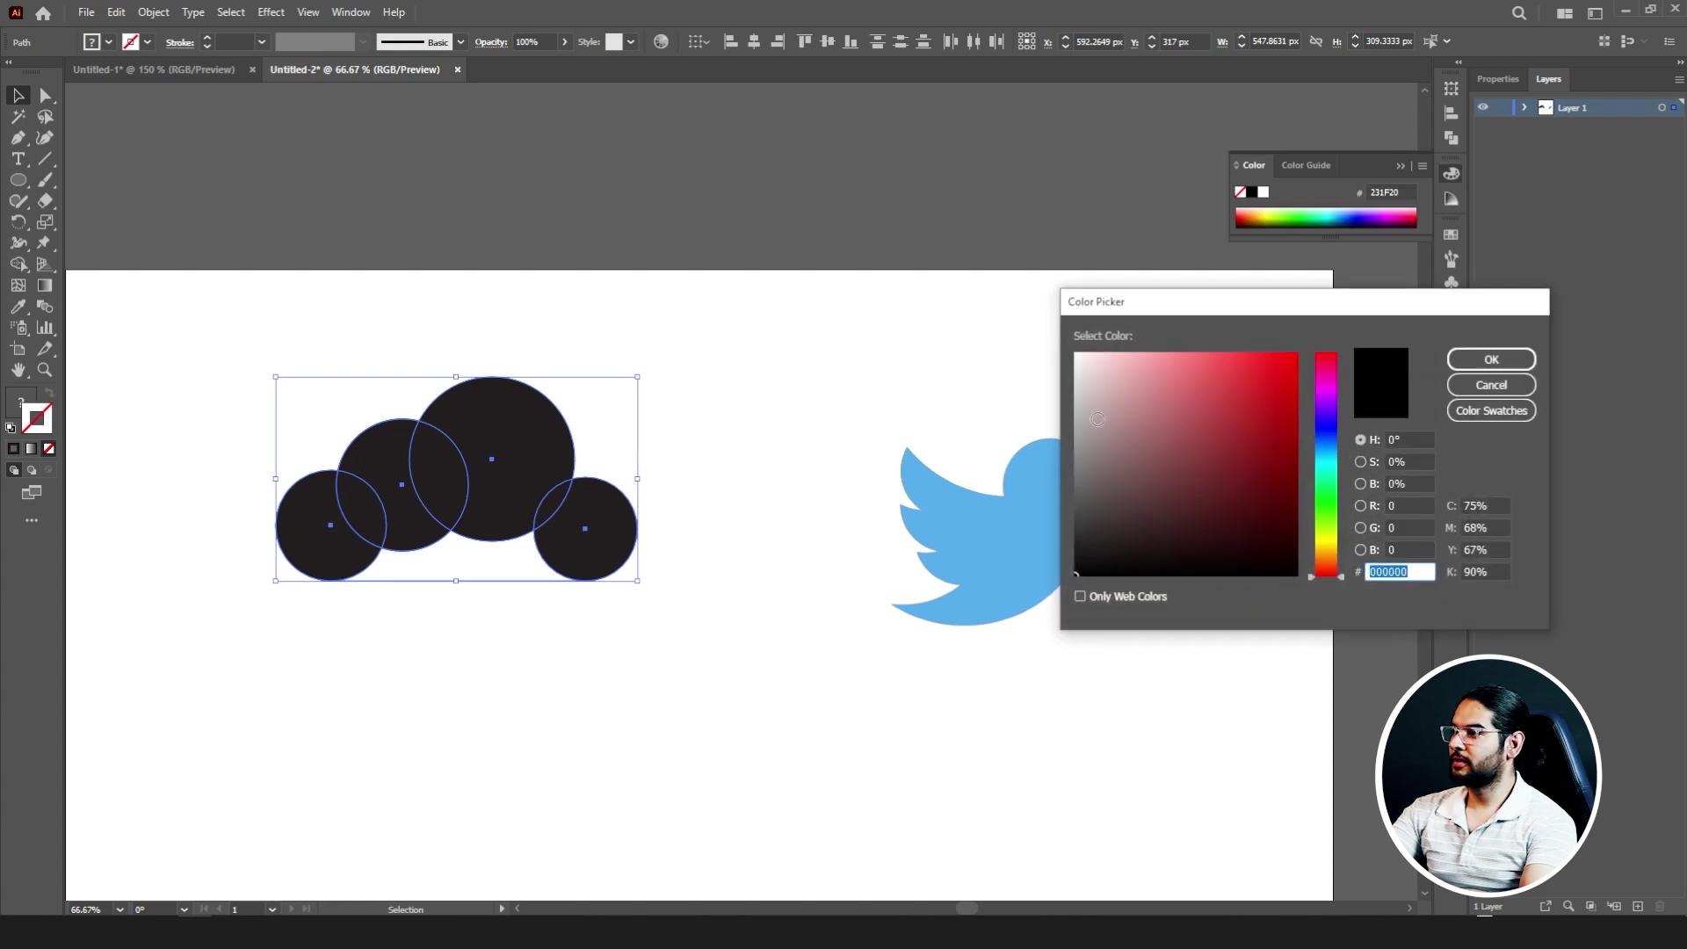
{"action": "left_click", "coordinate": [1490, 360]}
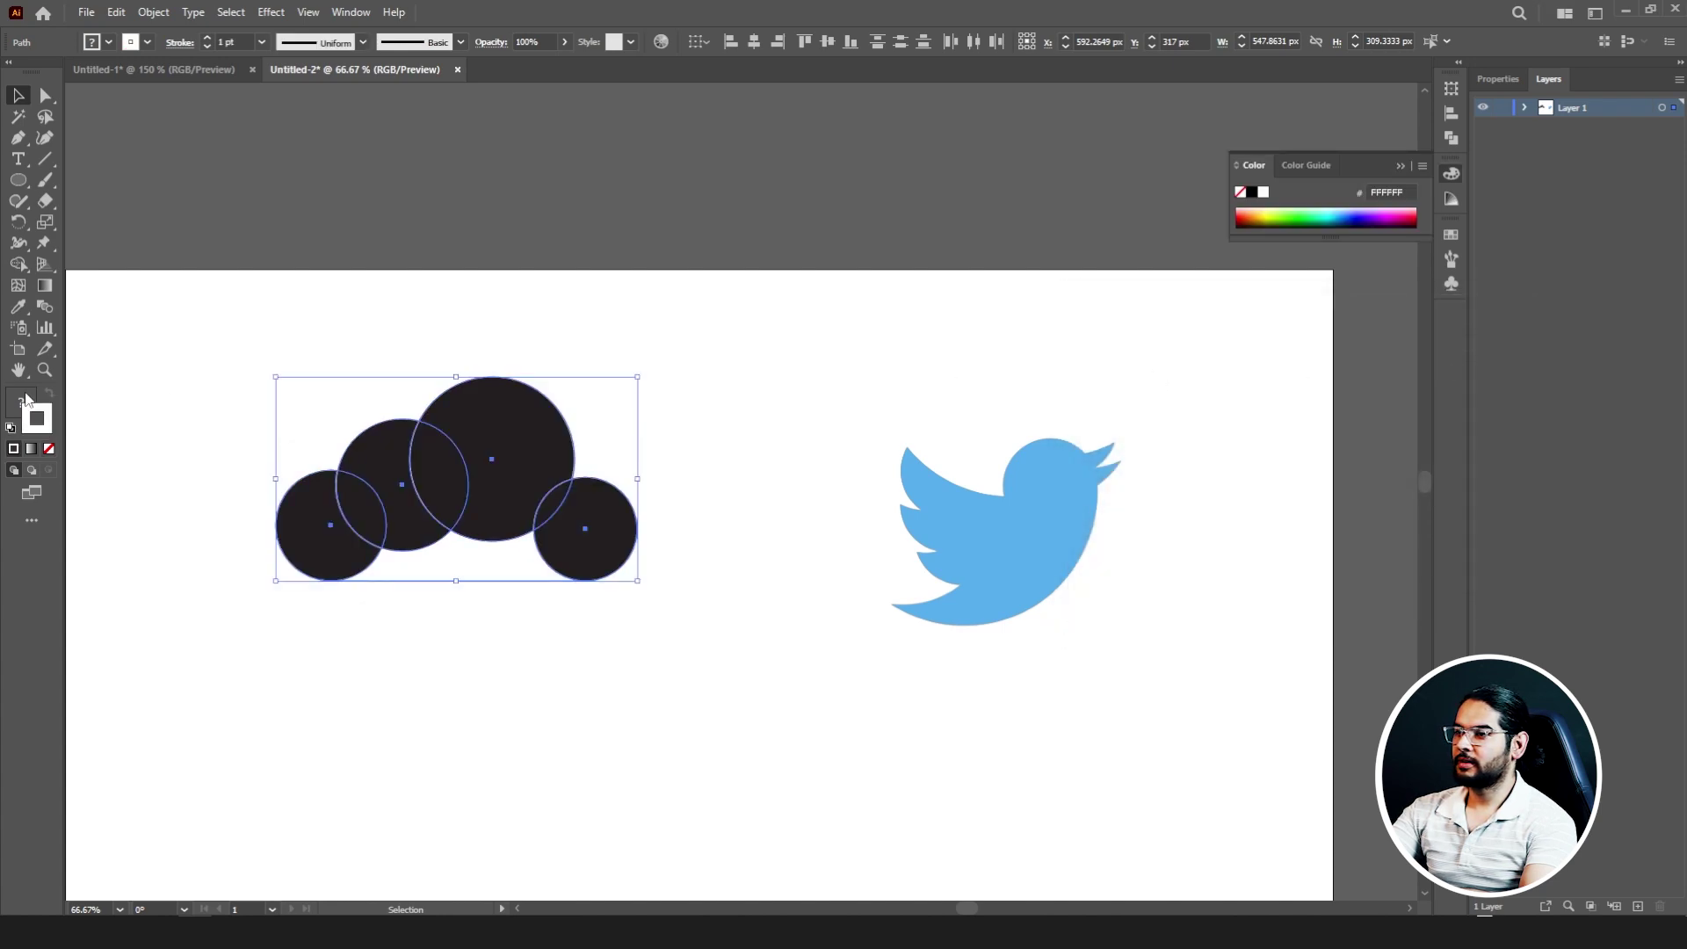
{"action": "double_click", "coordinate": [37, 420]}
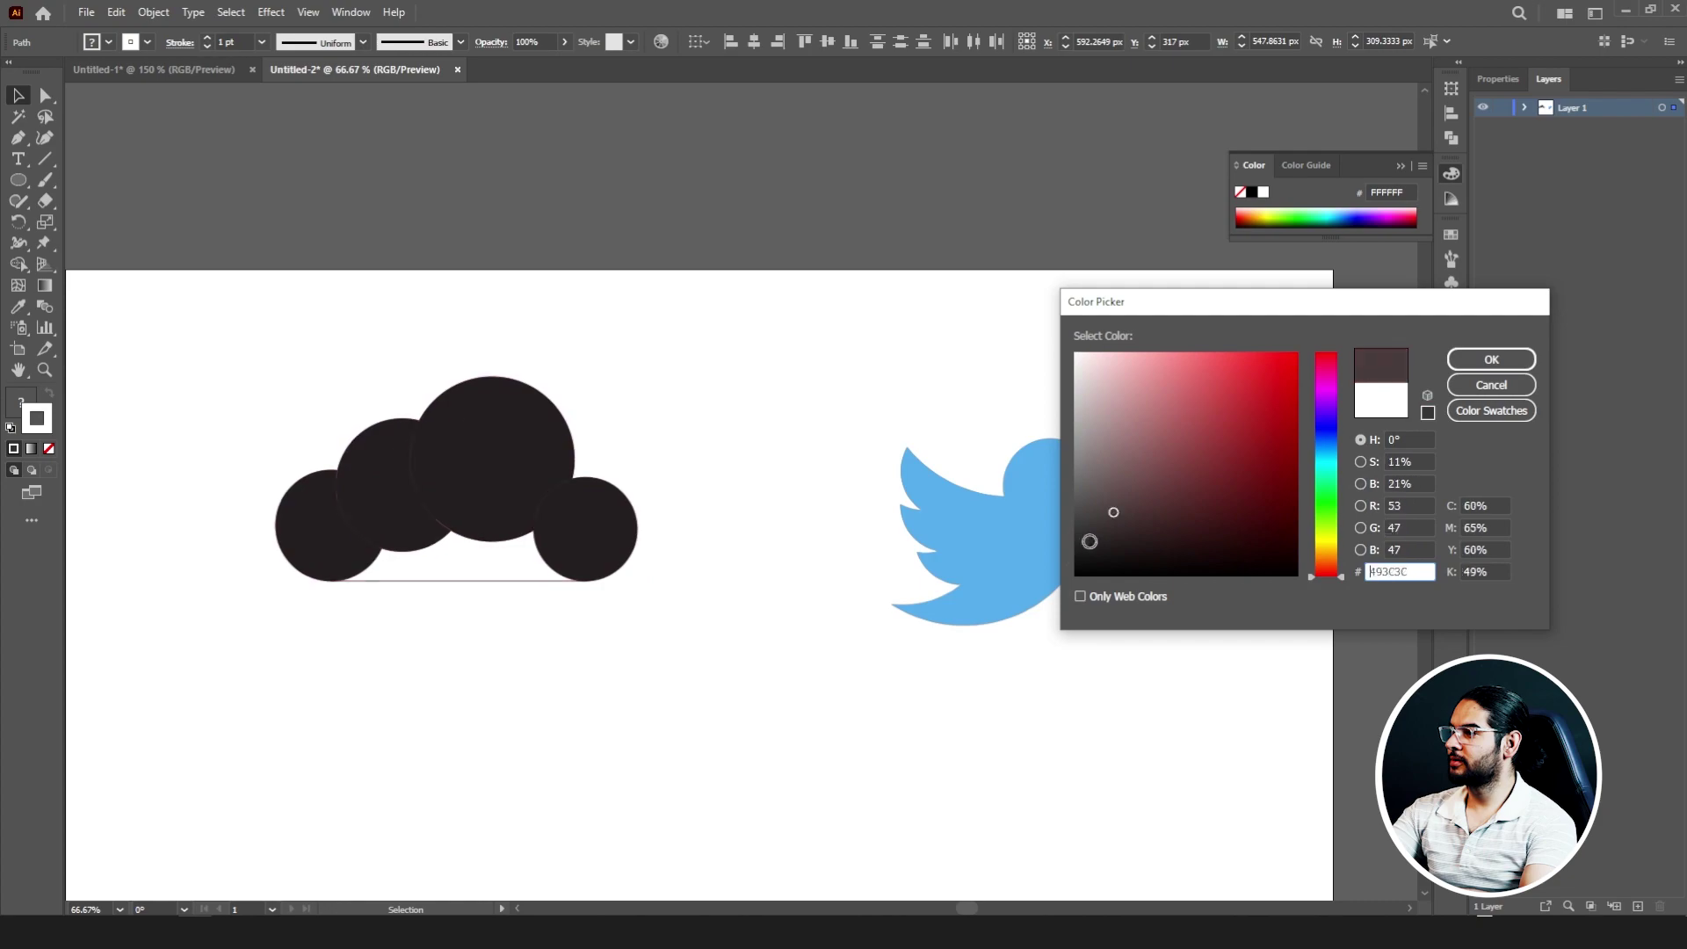
{"action": "left_click", "coordinate": [1457, 360]}
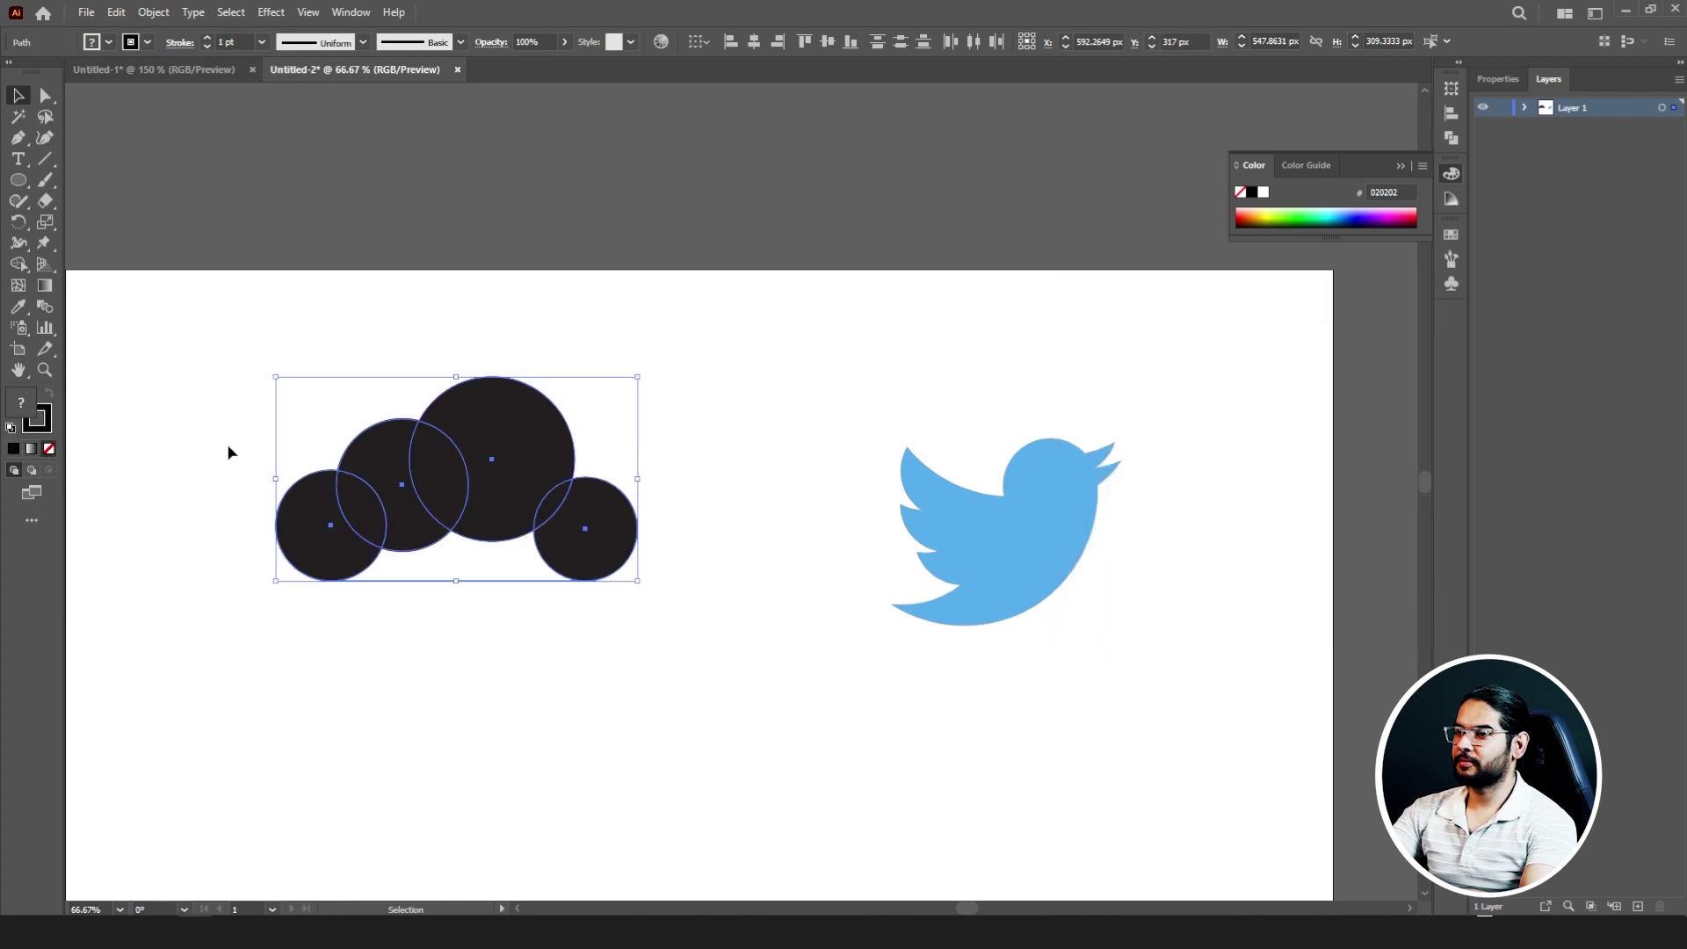
{"action": "left_click_drag", "start_coordinate": [182, 347], "coordinate": [624, 532]}
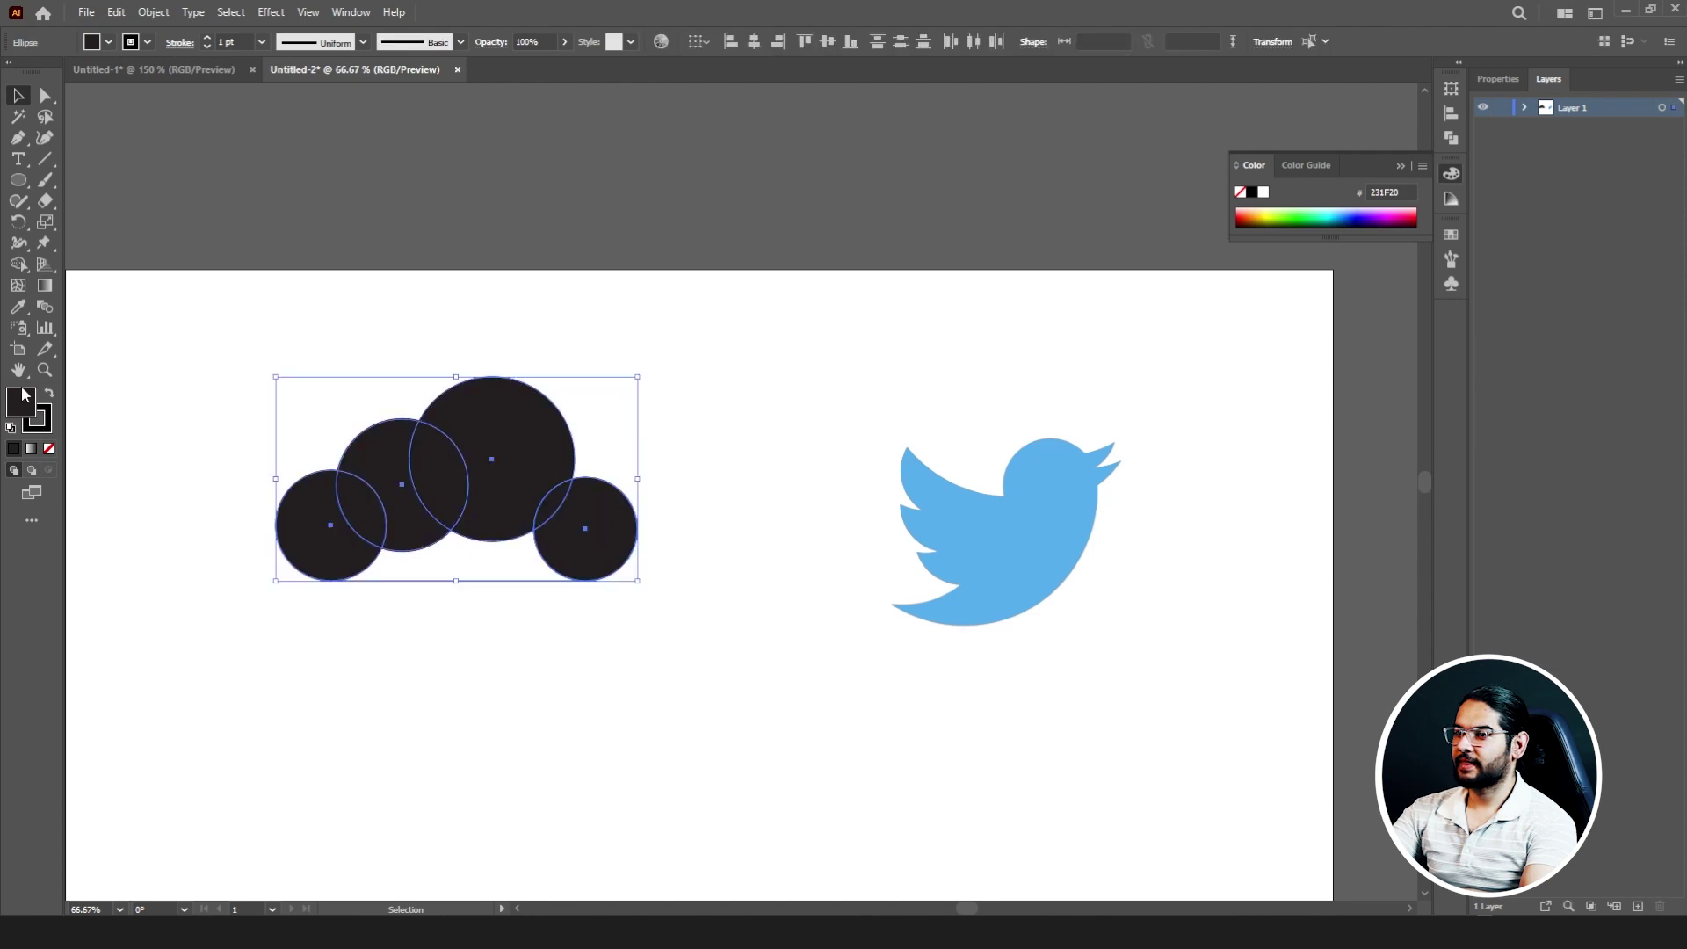
{"action": "left_click", "coordinate": [49, 448]}
{"action": "left_click", "coordinate": [187, 391]}
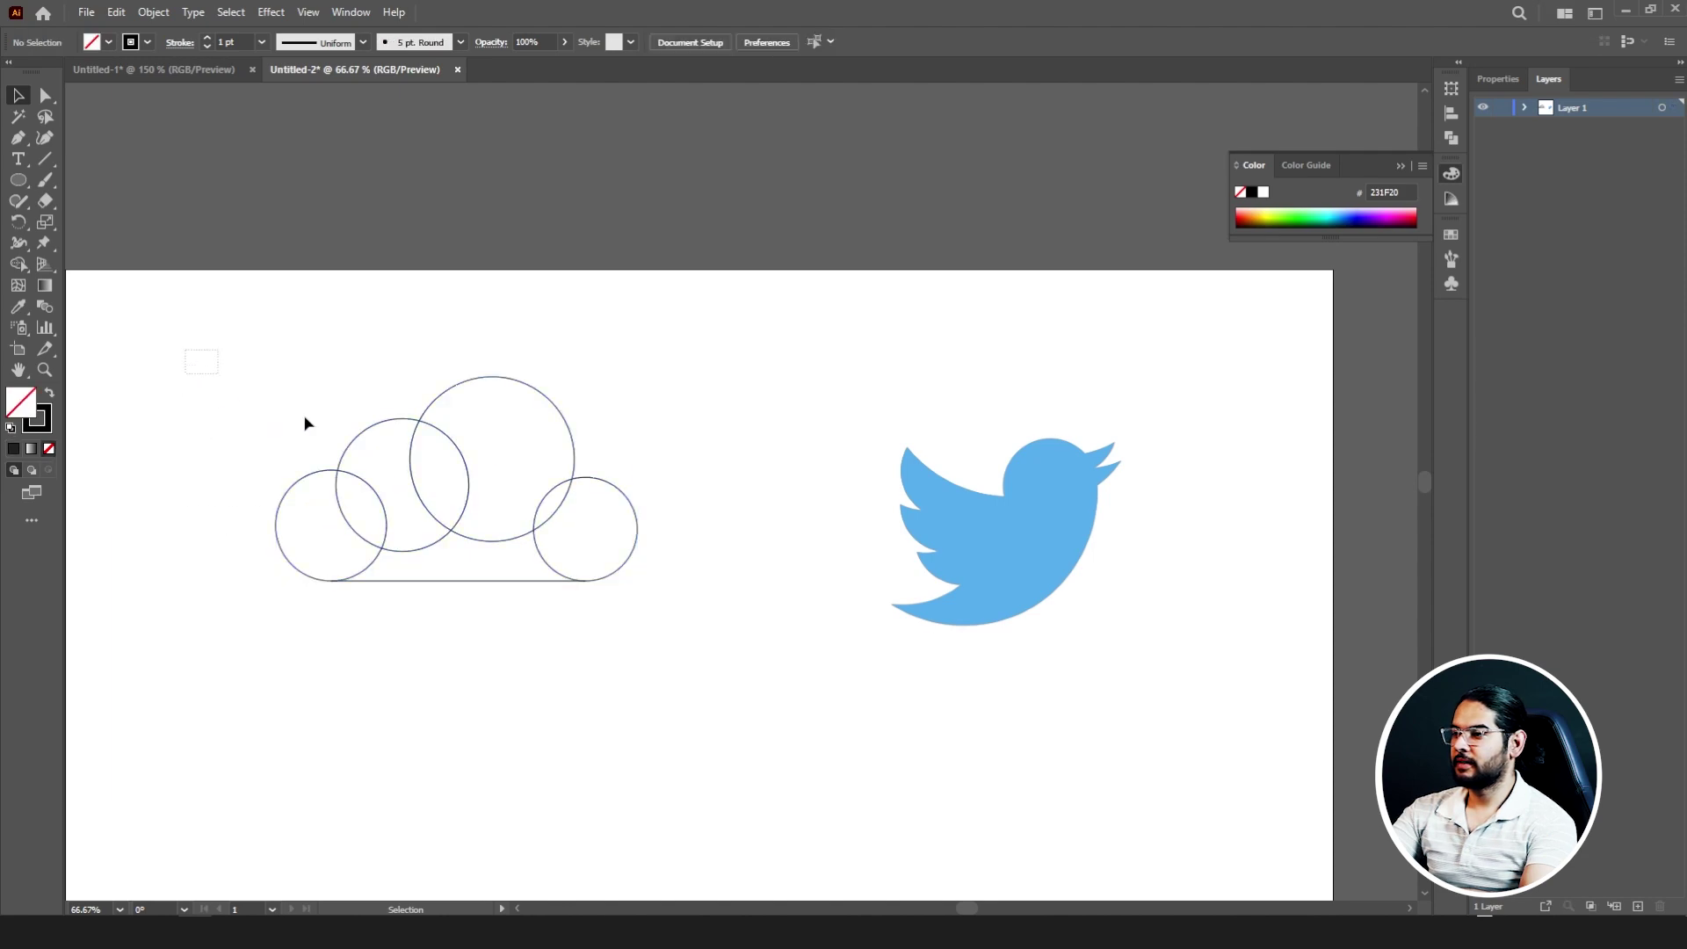
- Shape Builder-drag across all four circles to merge them into one cloud outline
{"action": "left_click_drag", "start_coordinate": [304, 425], "coordinate": [686, 629]}
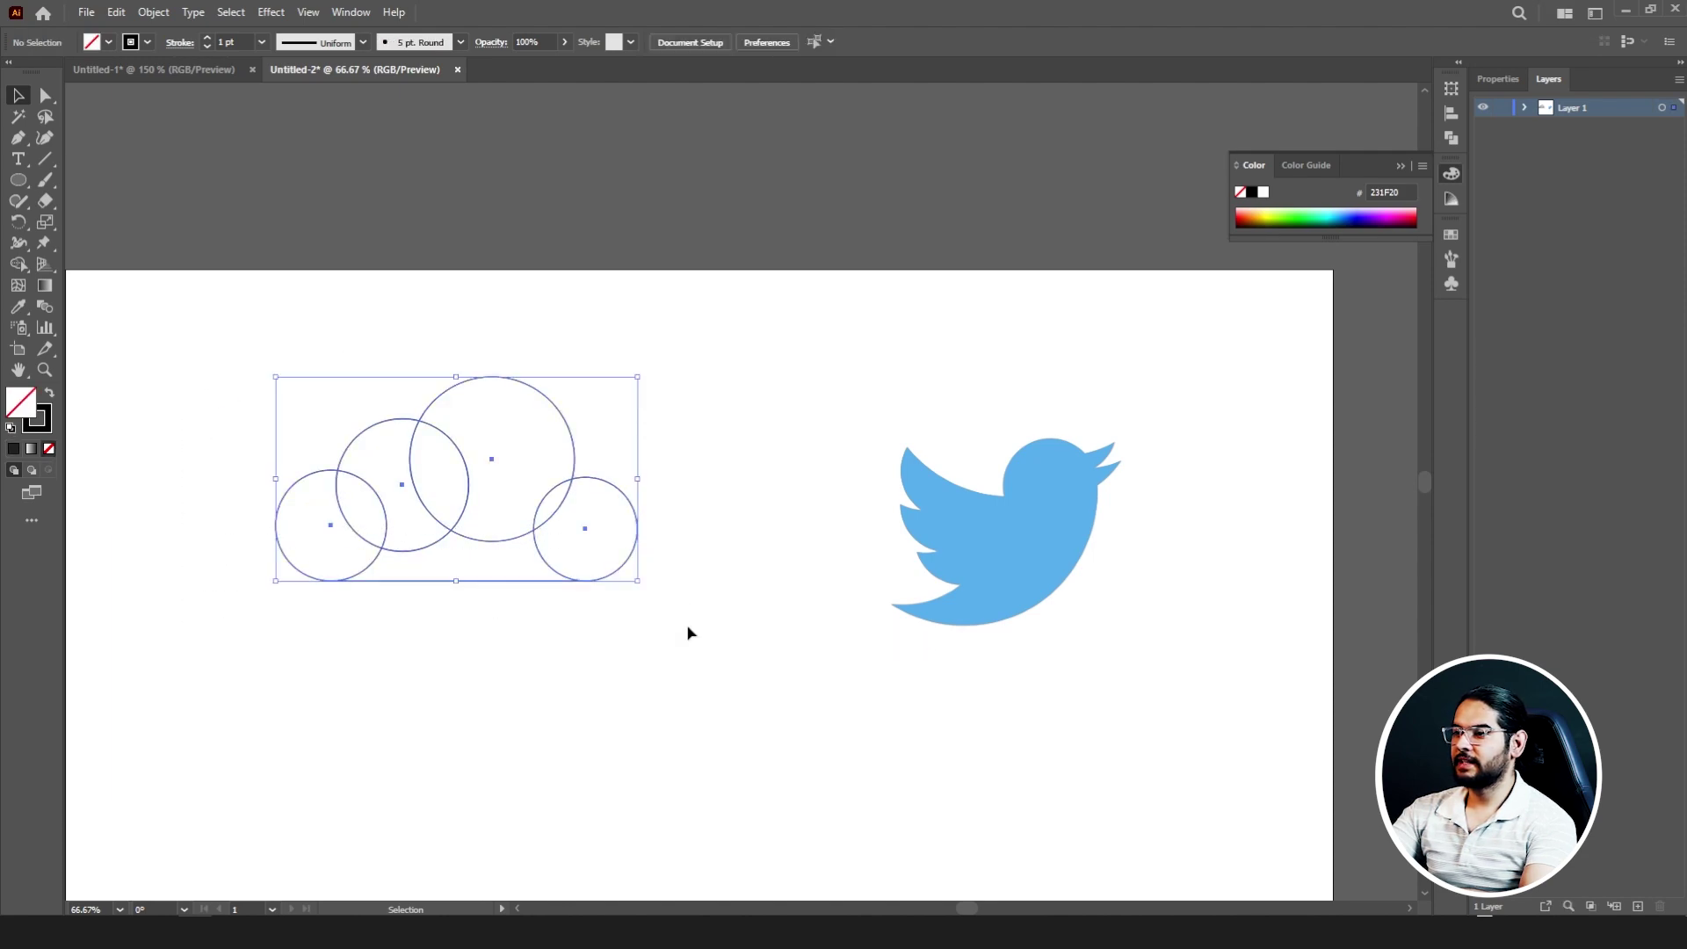
{"action": "left_click", "coordinate": [19, 263]}
{"action": "mouse_move", "coordinate": [342, 525]}
{"action": "left_mouse_down"}
{"action": "mouse_move", "coordinate": [447, 464]}
{"action": "mouse_move", "coordinate": [529, 473]}
{"action": "mouse_move", "coordinate": [570, 503]}
{"action": "mouse_move", "coordinate": [576, 528]}
{"action": "mouse_move", "coordinate": [537, 549]}
{"action": "mouse_move", "coordinate": [457, 551]}
{"action": "left_mouse_up"}
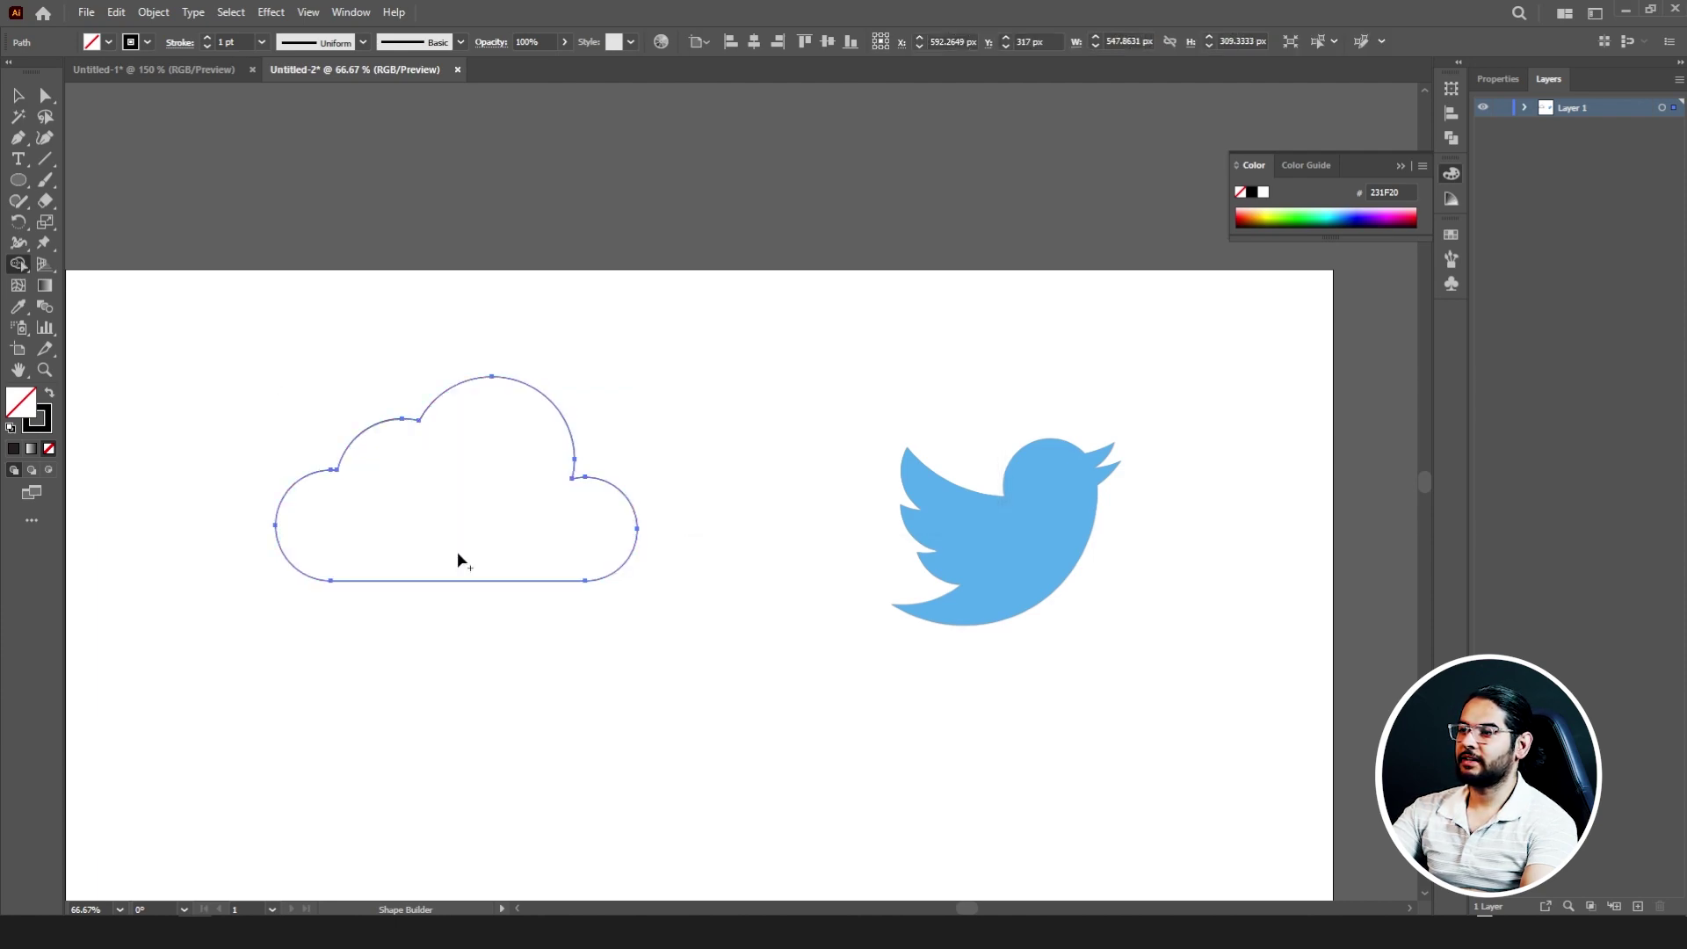
{"action": "left_click", "coordinate": [19, 99]}
{"action": "left_click", "coordinate": [393, 375]}
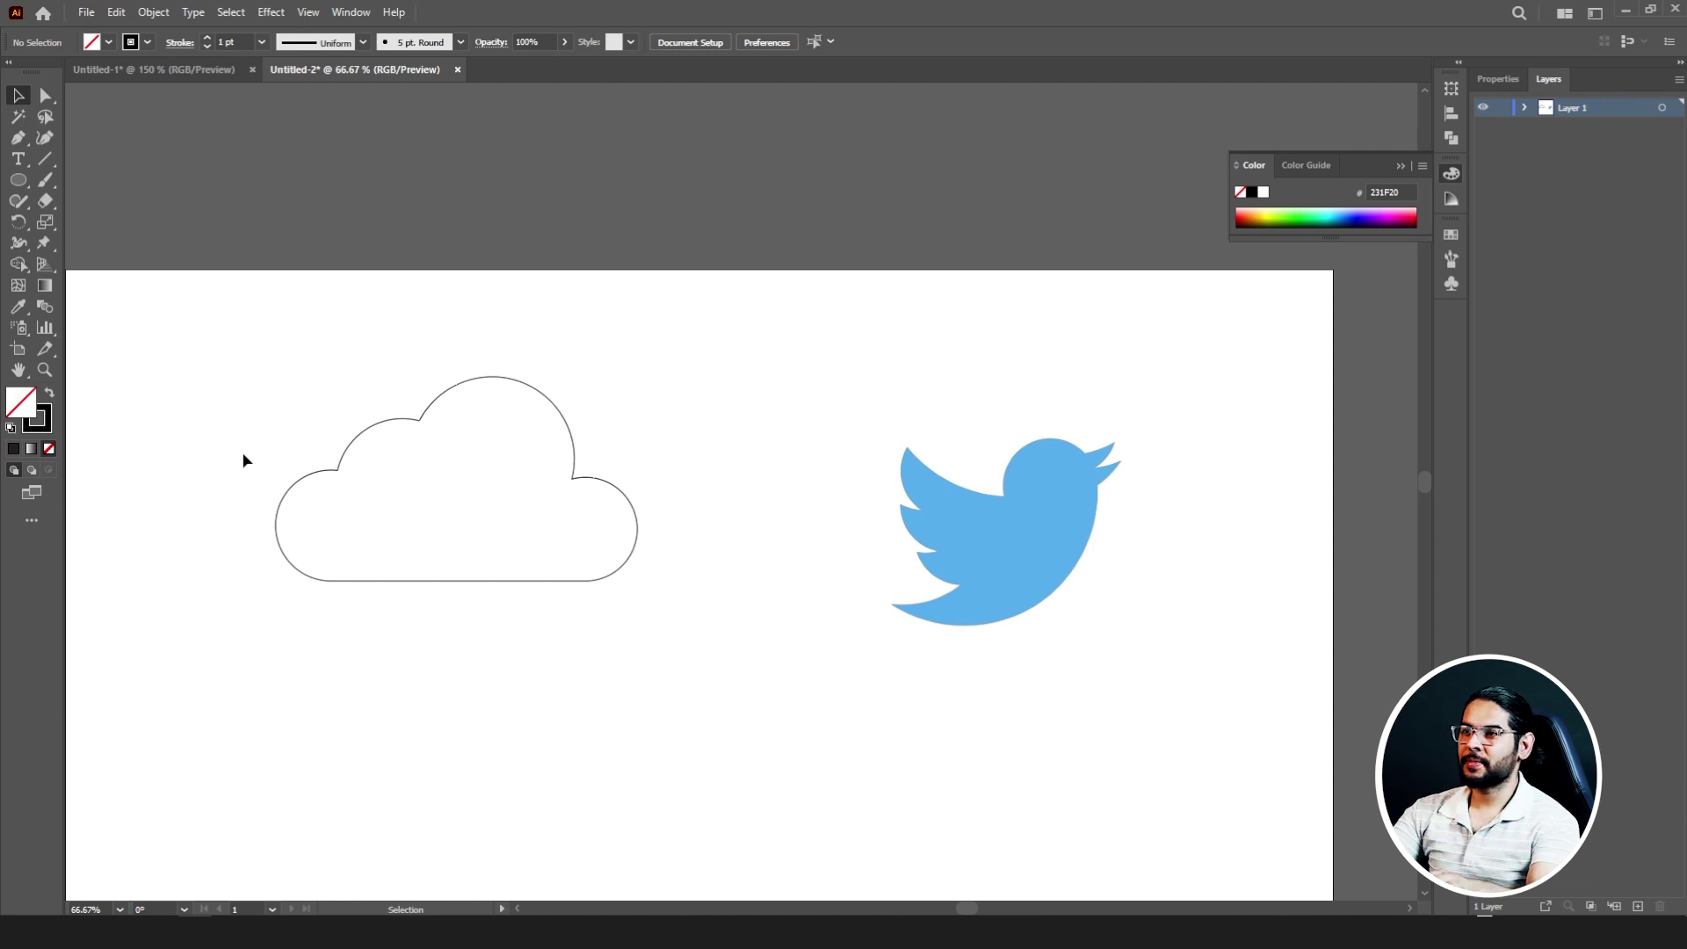
- Delete the cloud and draw a new circle with the Ellipse tool
{"action": "left_click_drag", "start_coordinate": [222, 348], "coordinate": [606, 624]}
{"action": "key", "text": "Delete"}
{"action": "key", "text": "l"}
{"action": "mouse_move", "coordinate": [404, 477]}
{"action": "left_mouse_down"}
{"action": "mouse_move", "coordinate": [493, 591]}
{"action": "mouse_move", "coordinate": [535, 610]}
{"action": "mouse_move", "coordinate": [508, 582]}
{"action": "left_mouse_up"}
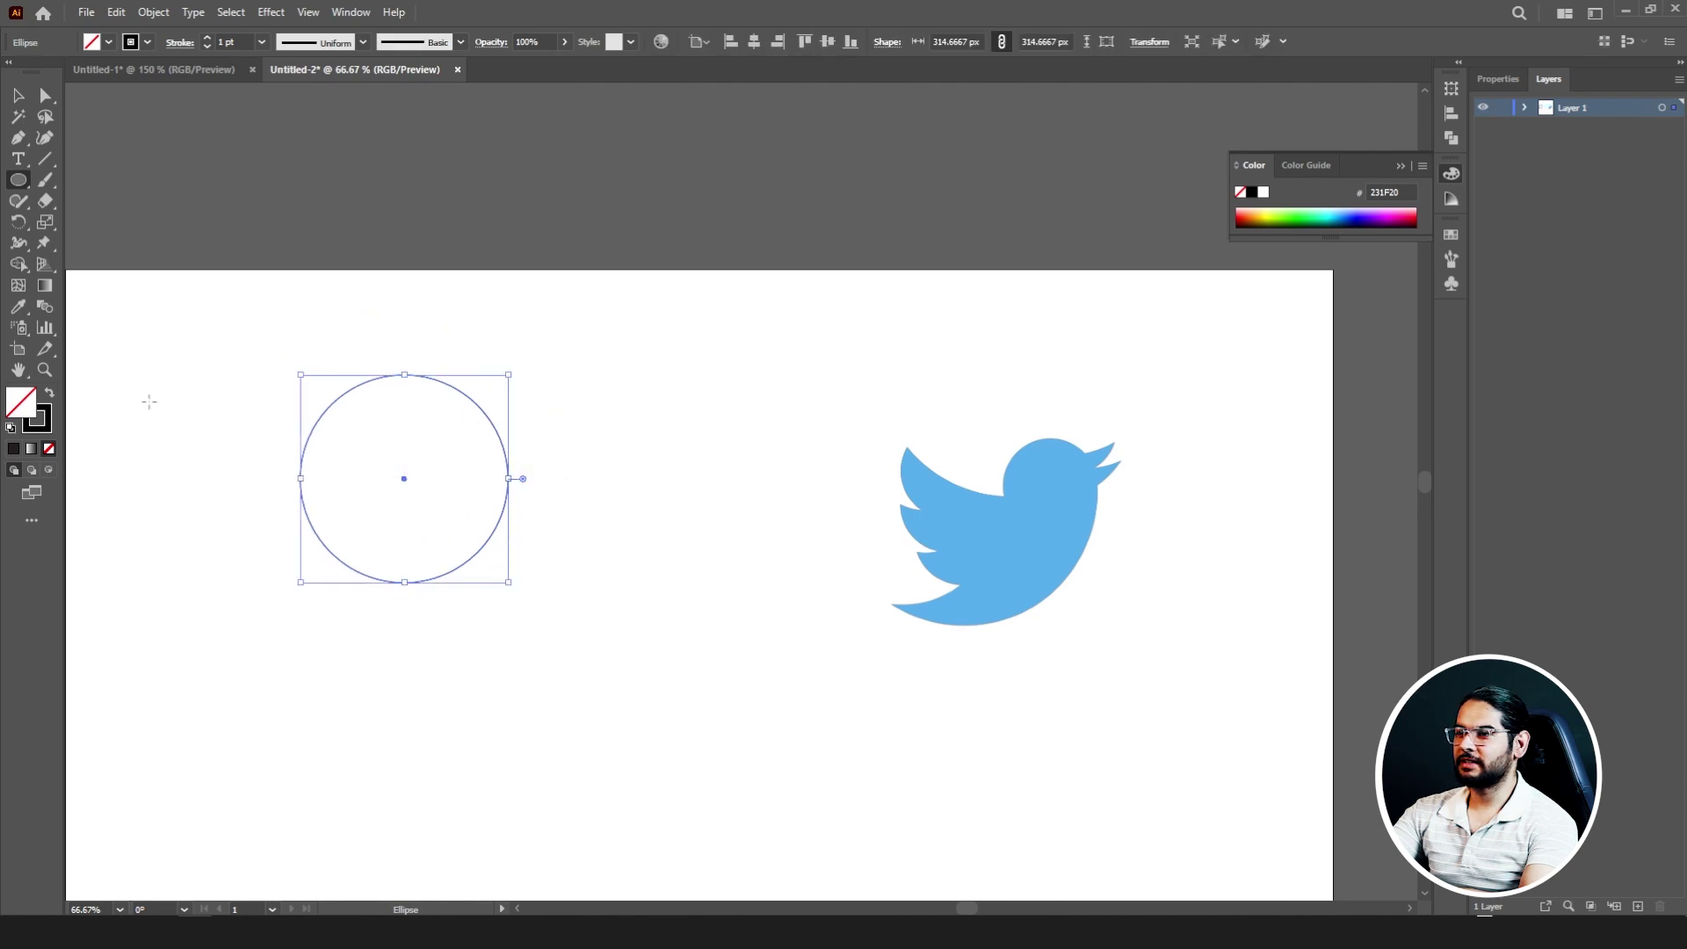
- Give the circle a 21 pt black stroke and Alt-drag copies into three overlapping rings
{"action": "left_click", "coordinate": [46, 429]}
{"action": "left_click_drag", "start_coordinate": [211, 42], "coordinate": [210, 42]}
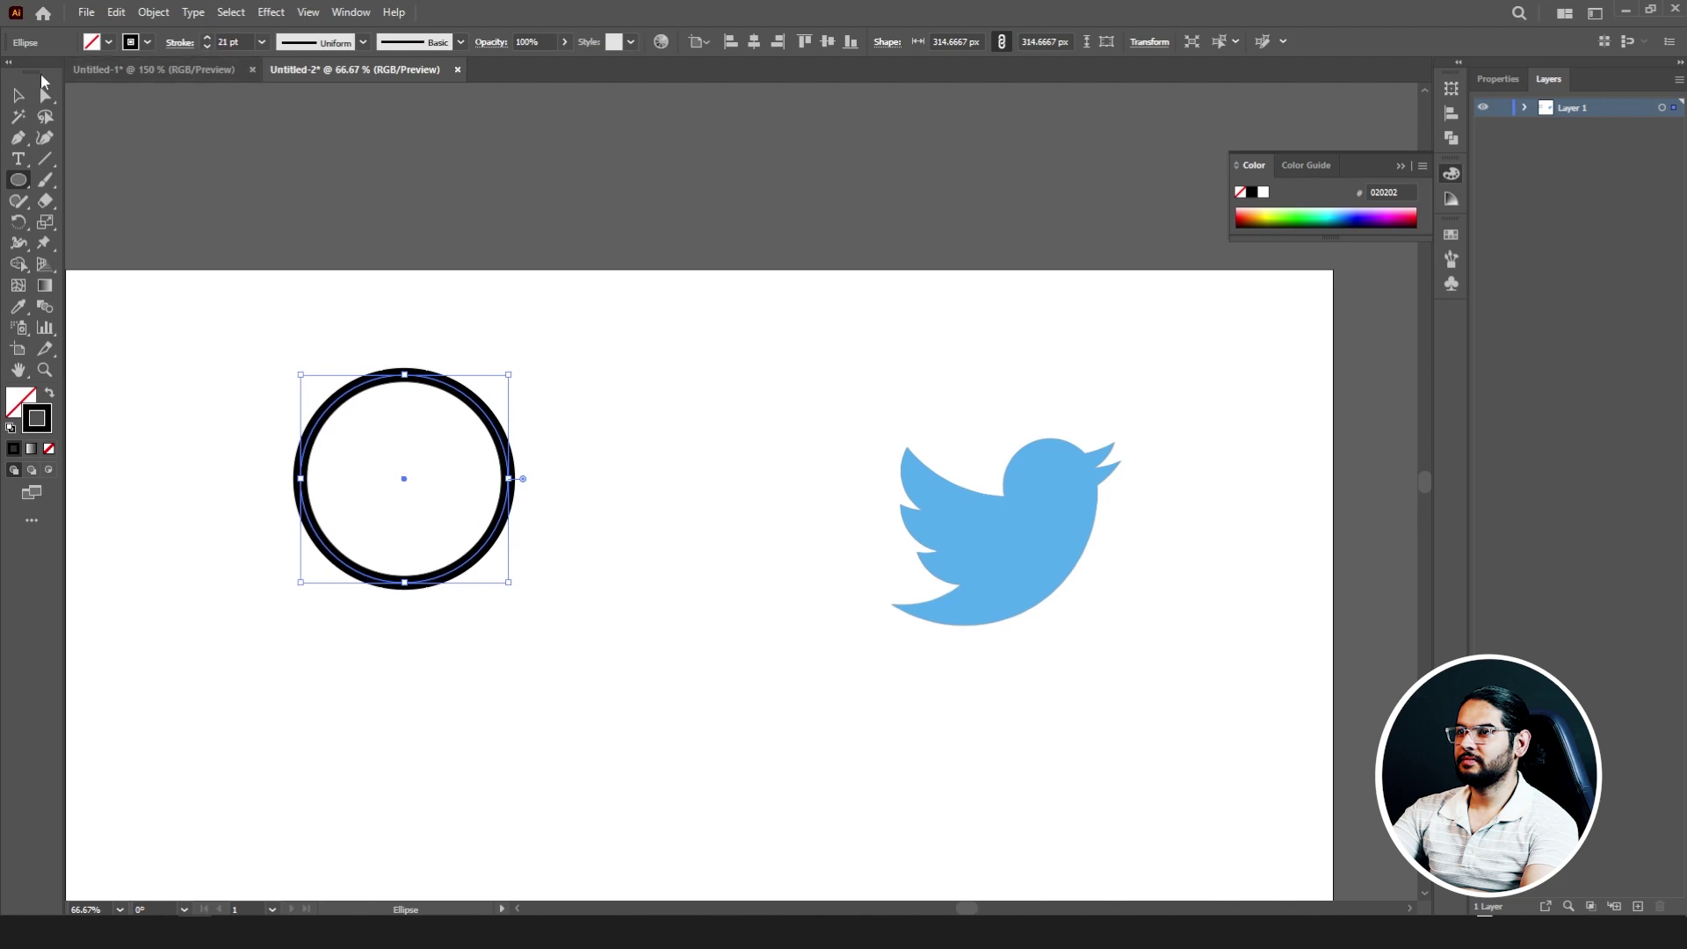
{"action": "left_click", "coordinate": [18, 95]}
{"action": "left_click_drag", "start_coordinate": [500, 402], "coordinate": [527, 522]}
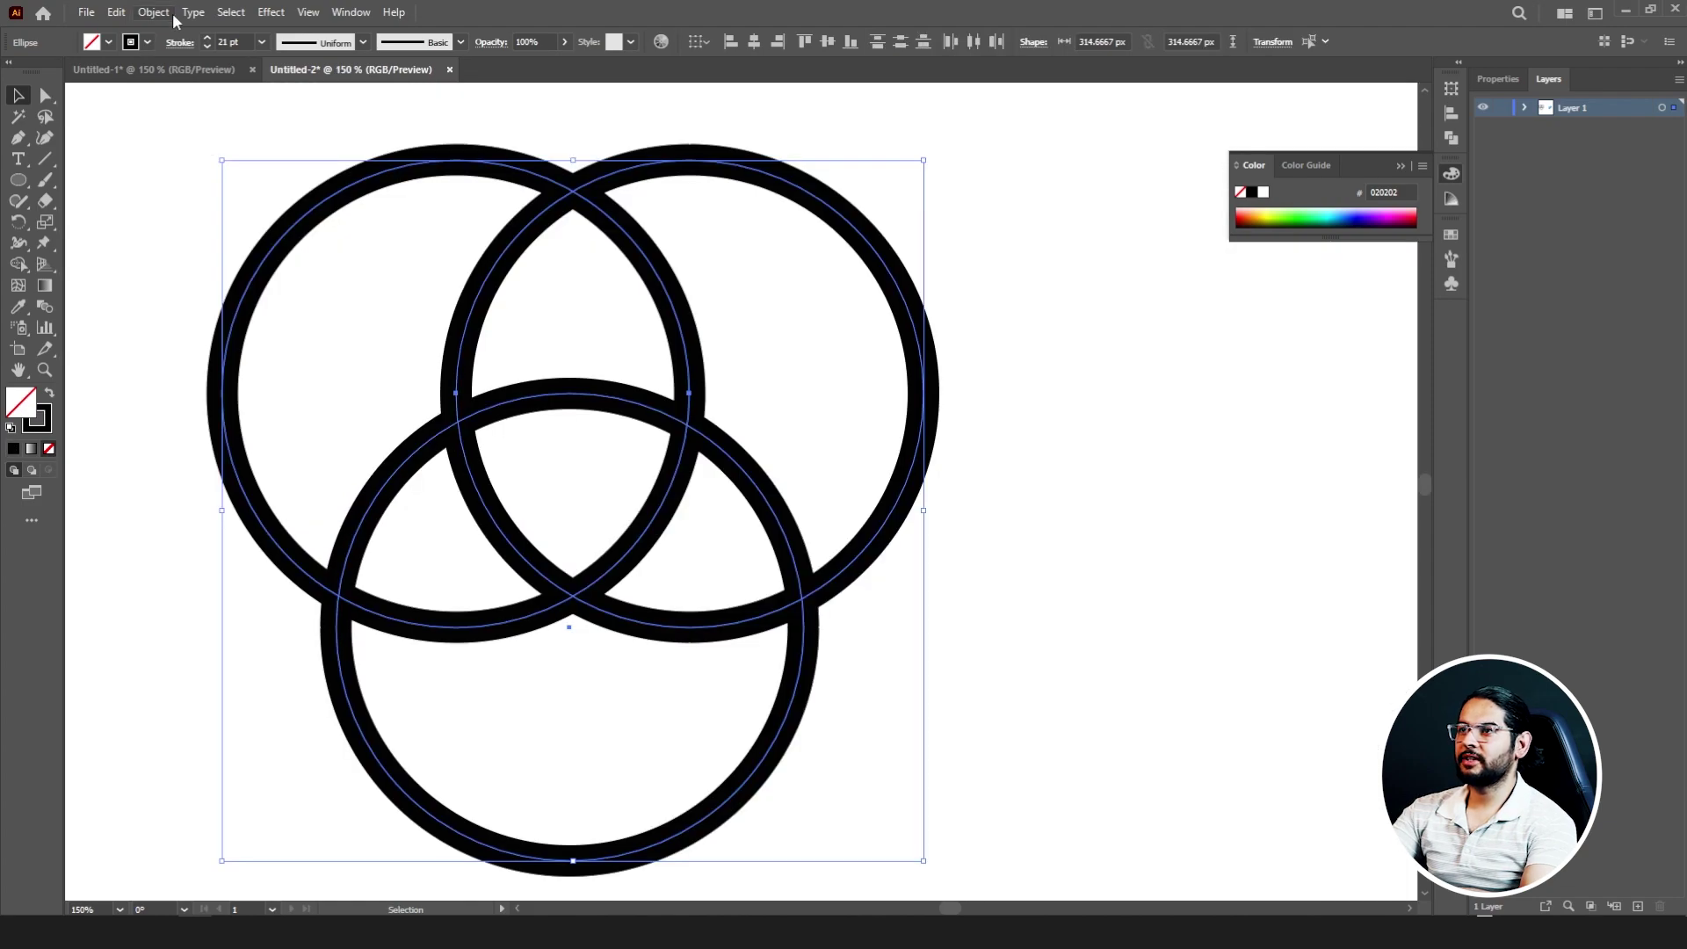
- Expand the three rings' strokes into filled shapes with Object > Expand
{"action": "left_click", "coordinate": [154, 12]}
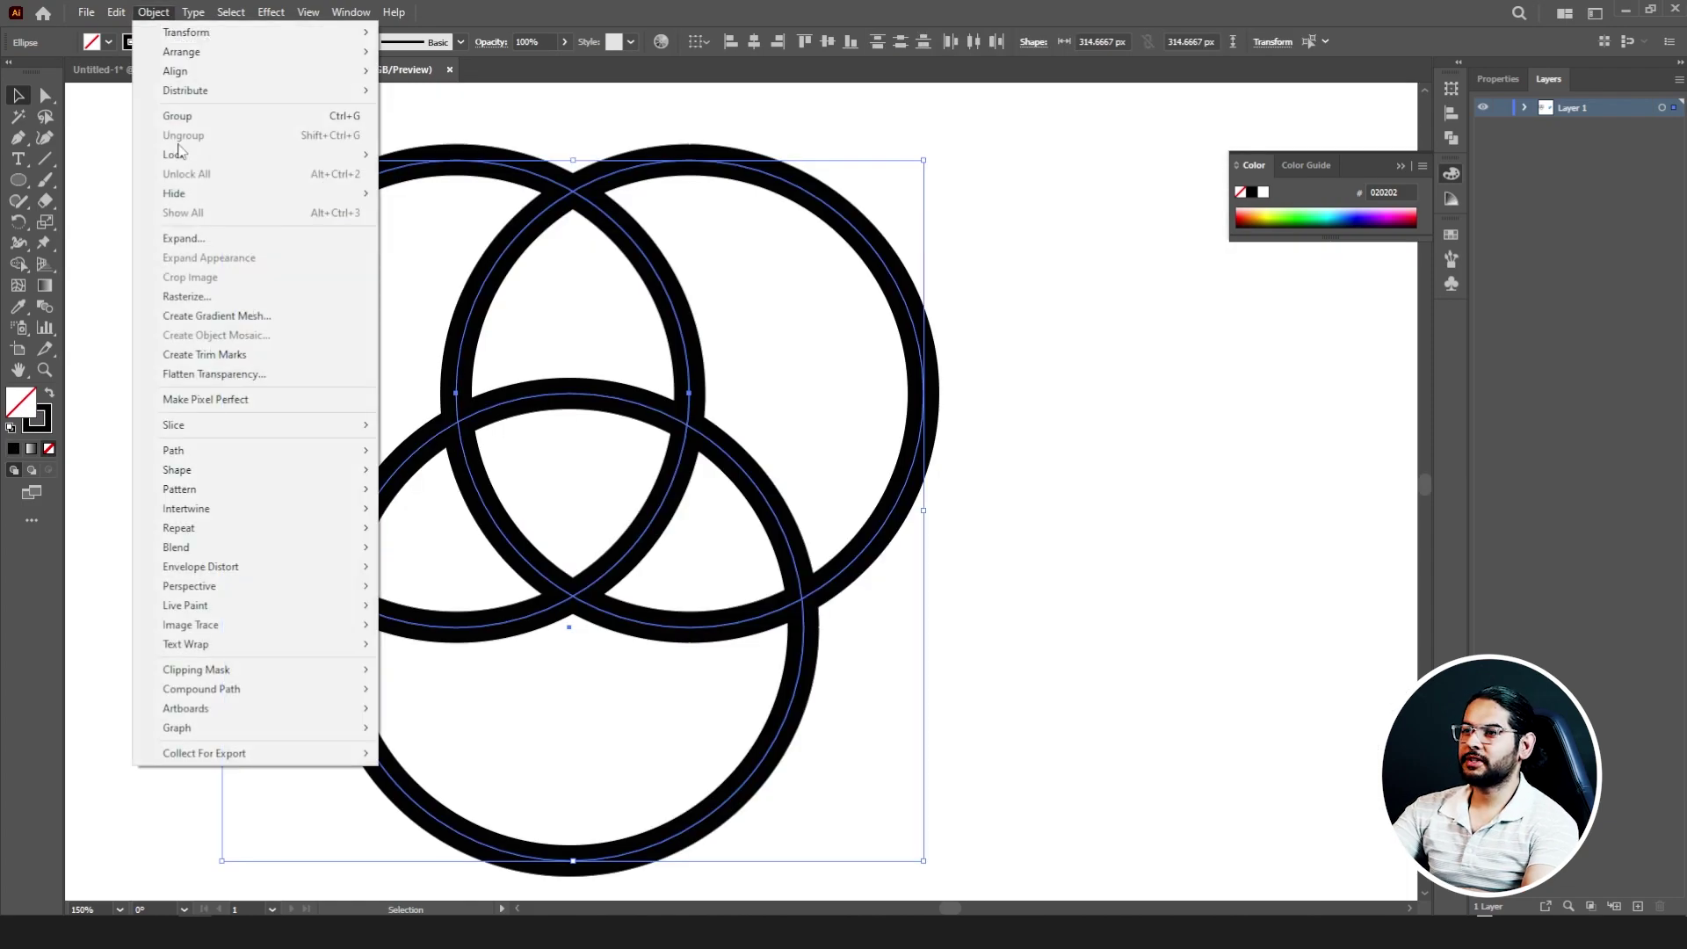
{"action": "left_click", "coordinate": [220, 238]}
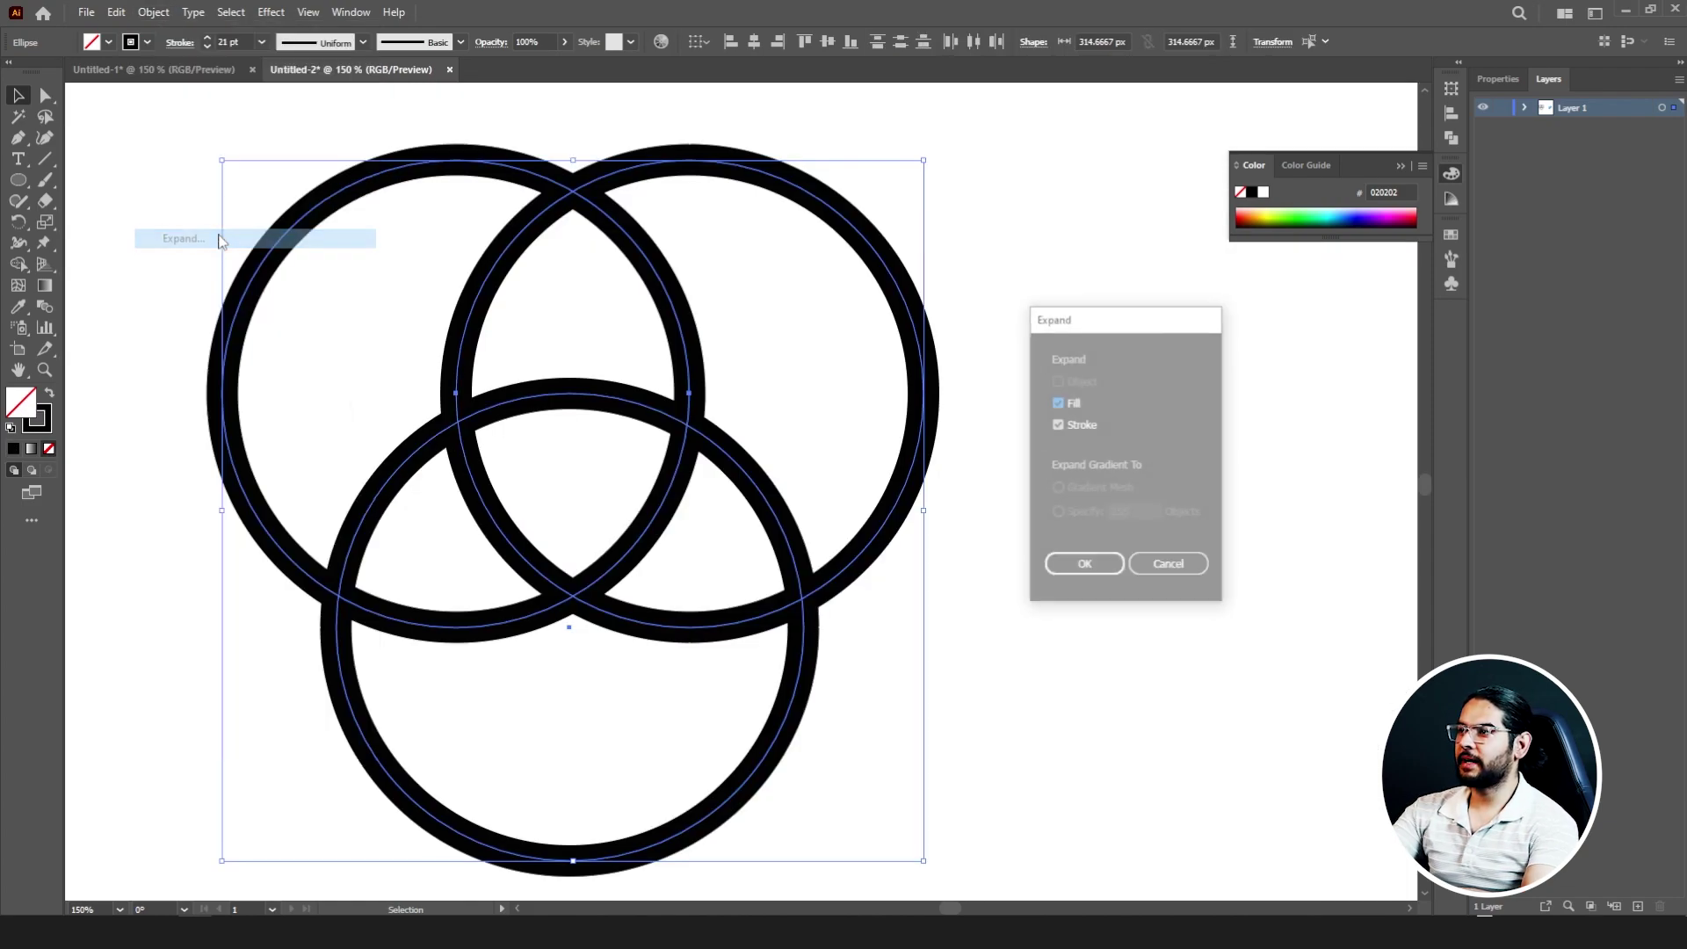
{"action": "left_click", "coordinate": [1083, 567]}
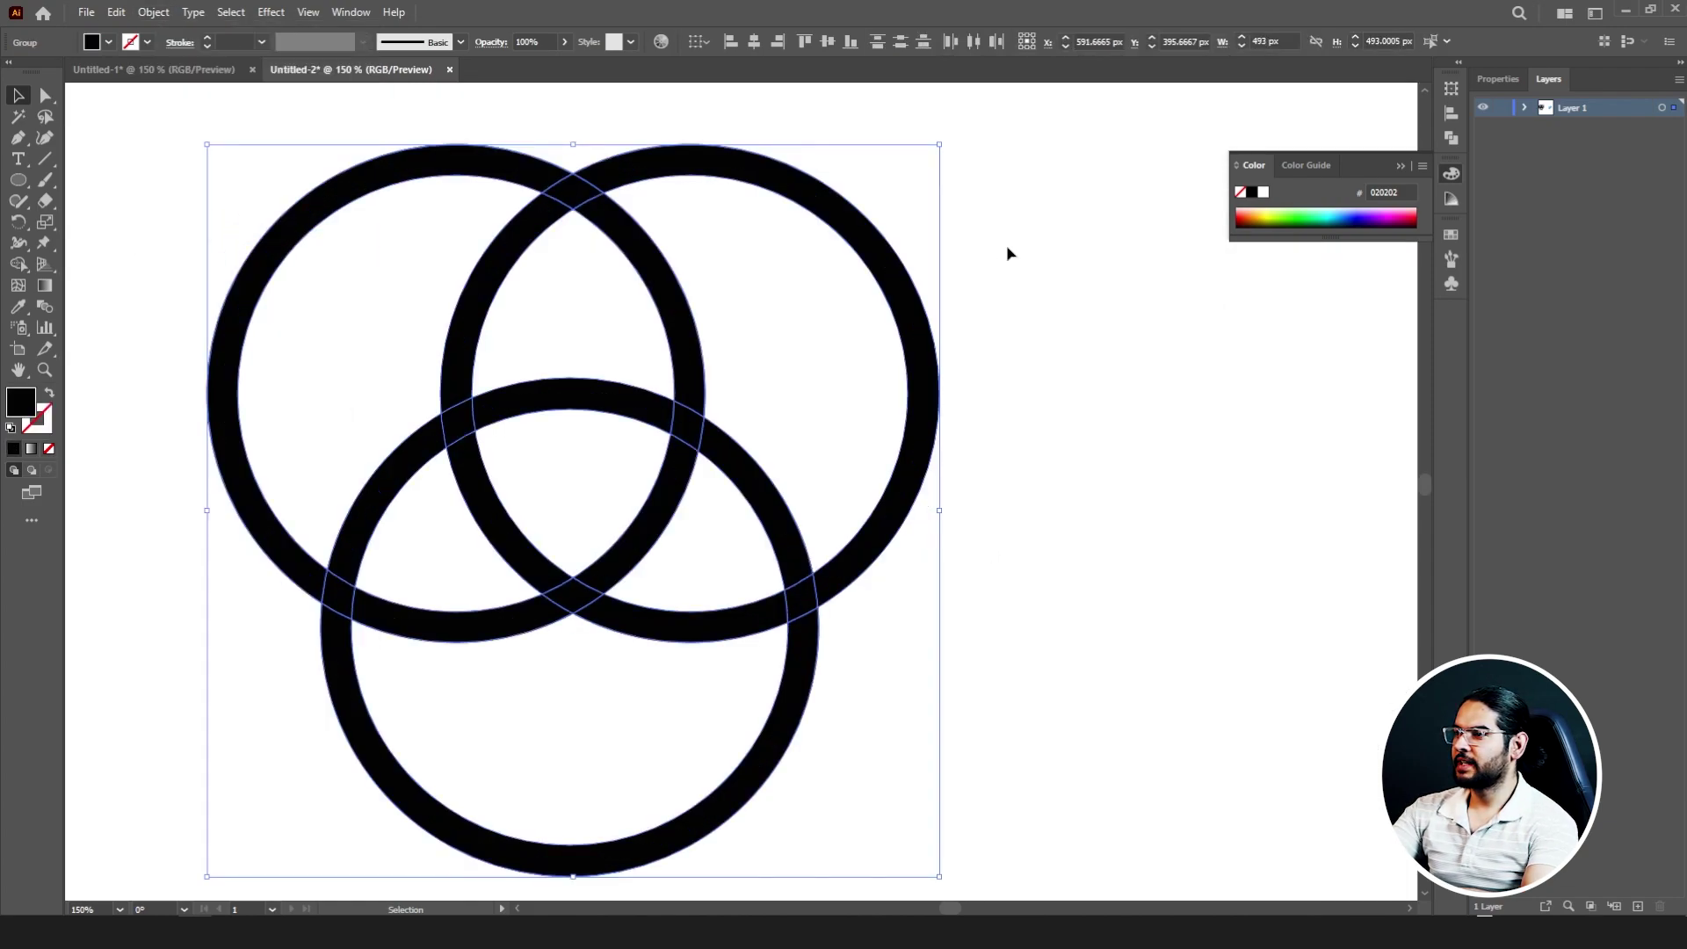
- Use Shape Builder to delete the rings' outer sections and merge the arc pieces into continuous bands
{"action": "left_click", "coordinate": [28, 261]}
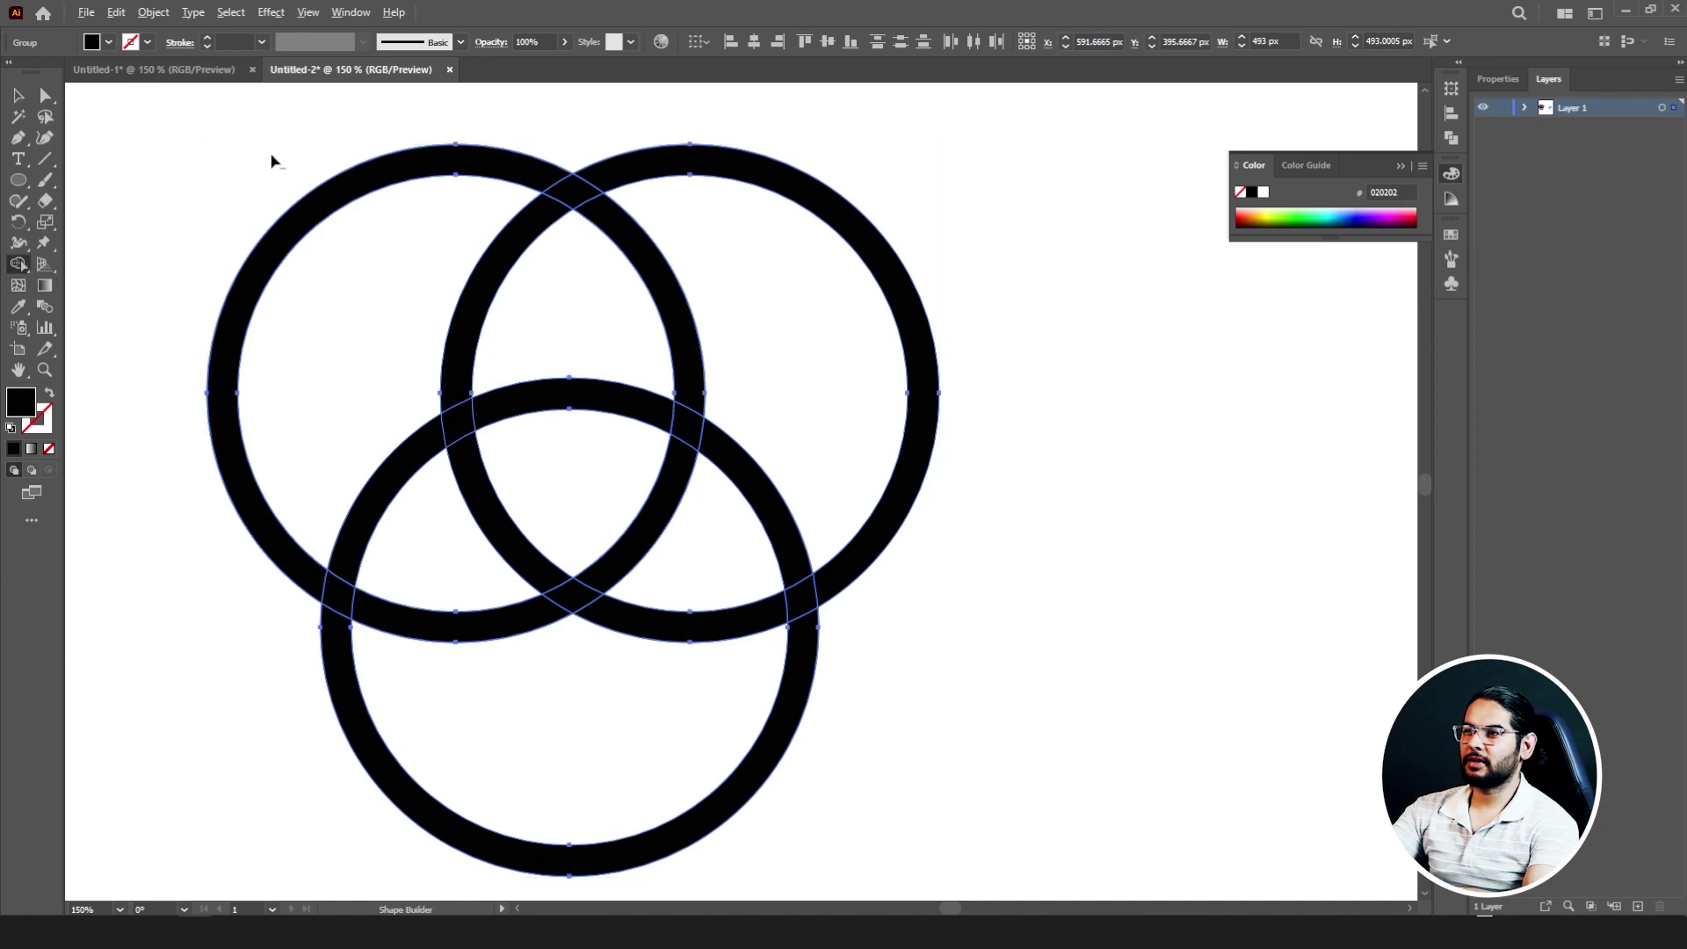
{"action": "left_click_drag", "start_coordinate": [295, 188], "coordinate": [317, 263]}
{"action": "left_click_drag", "start_coordinate": [269, 652], "coordinate": [580, 757]}
{"action": "left_click_drag", "start_coordinate": [919, 606], "coordinate": [837, 318]}
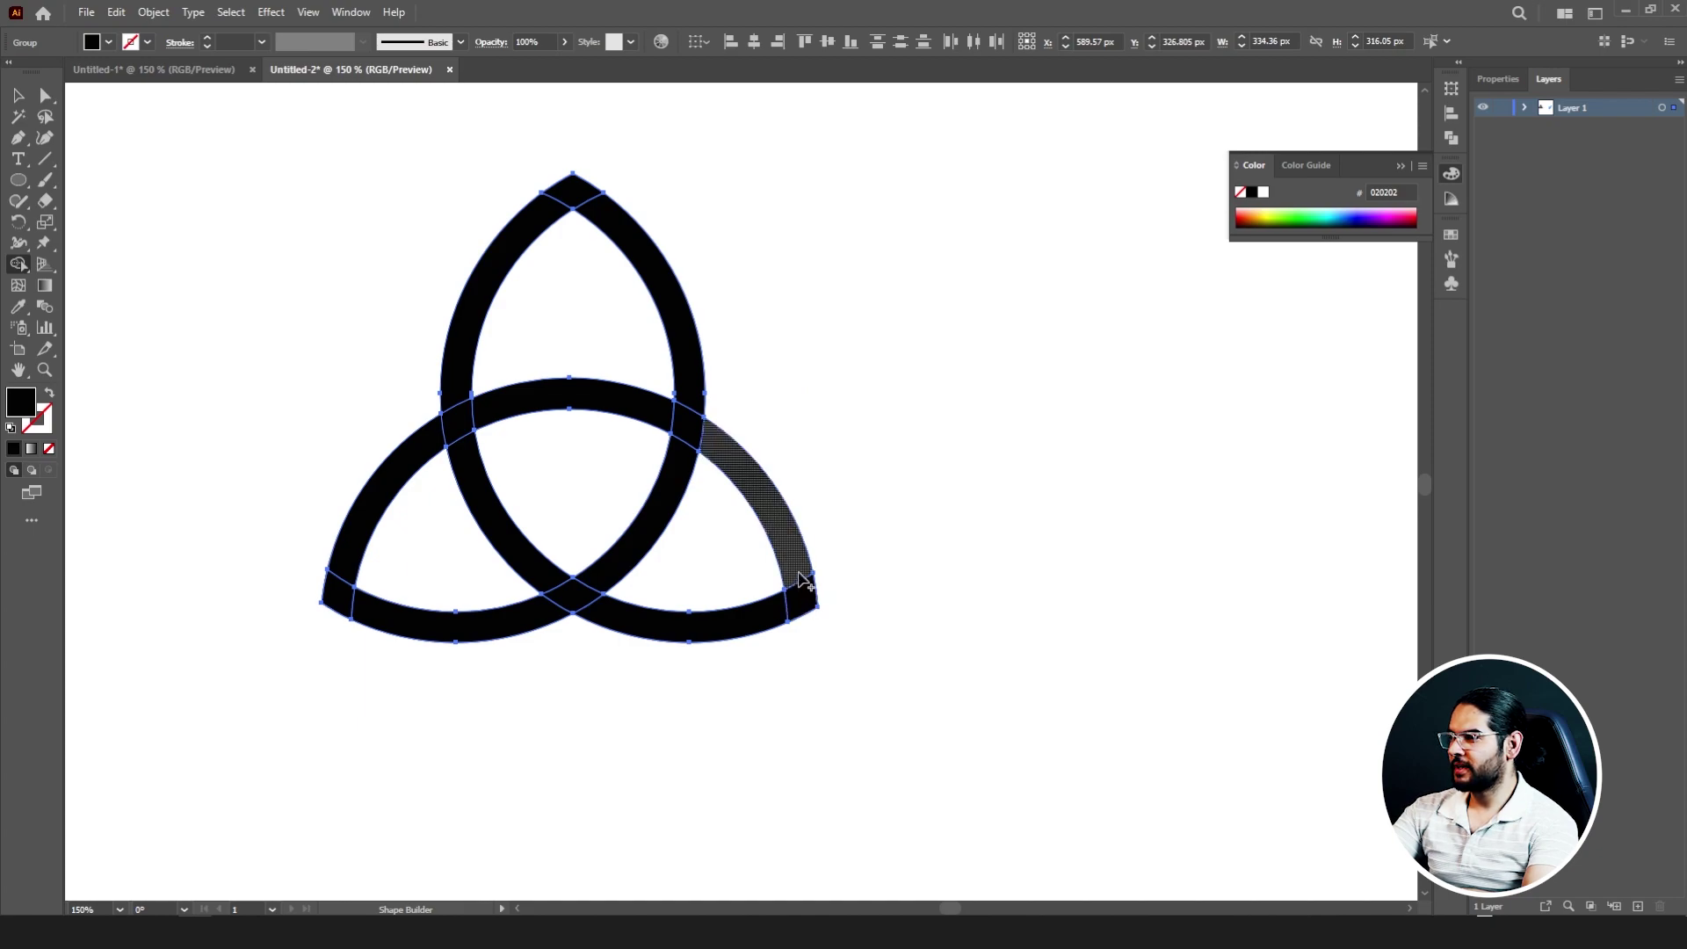
{"action": "left_click_drag", "start_coordinate": [801, 578], "coordinate": [779, 603]}
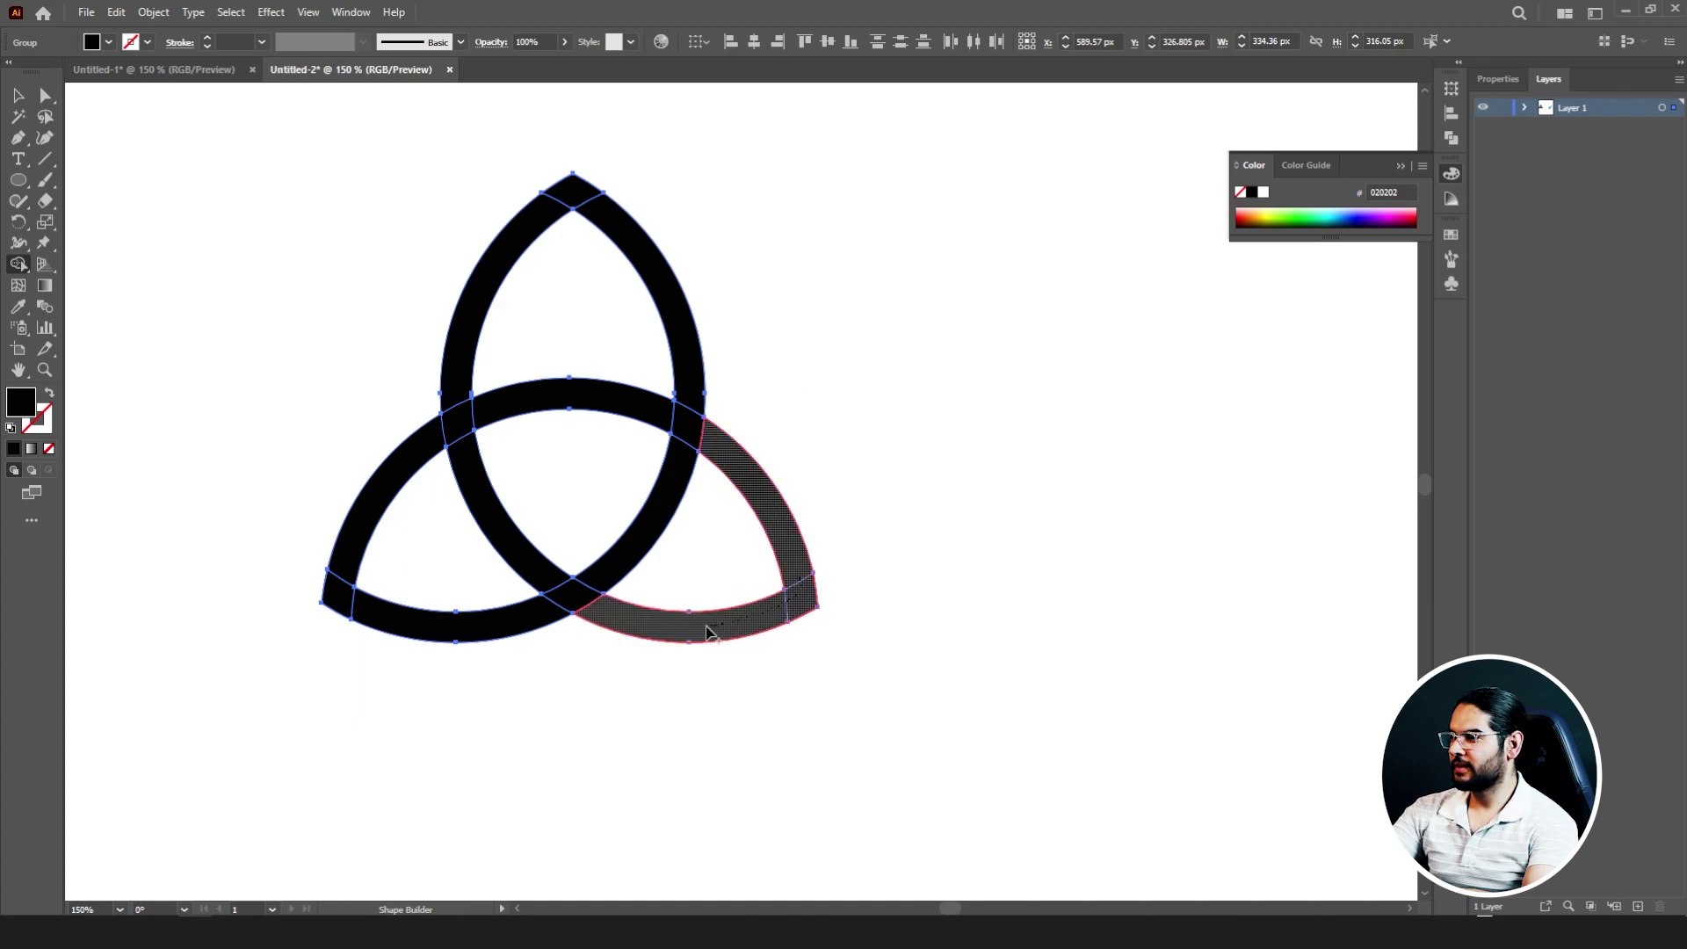
{"action": "left_click_drag", "start_coordinate": [601, 619], "coordinate": [573, 608]}
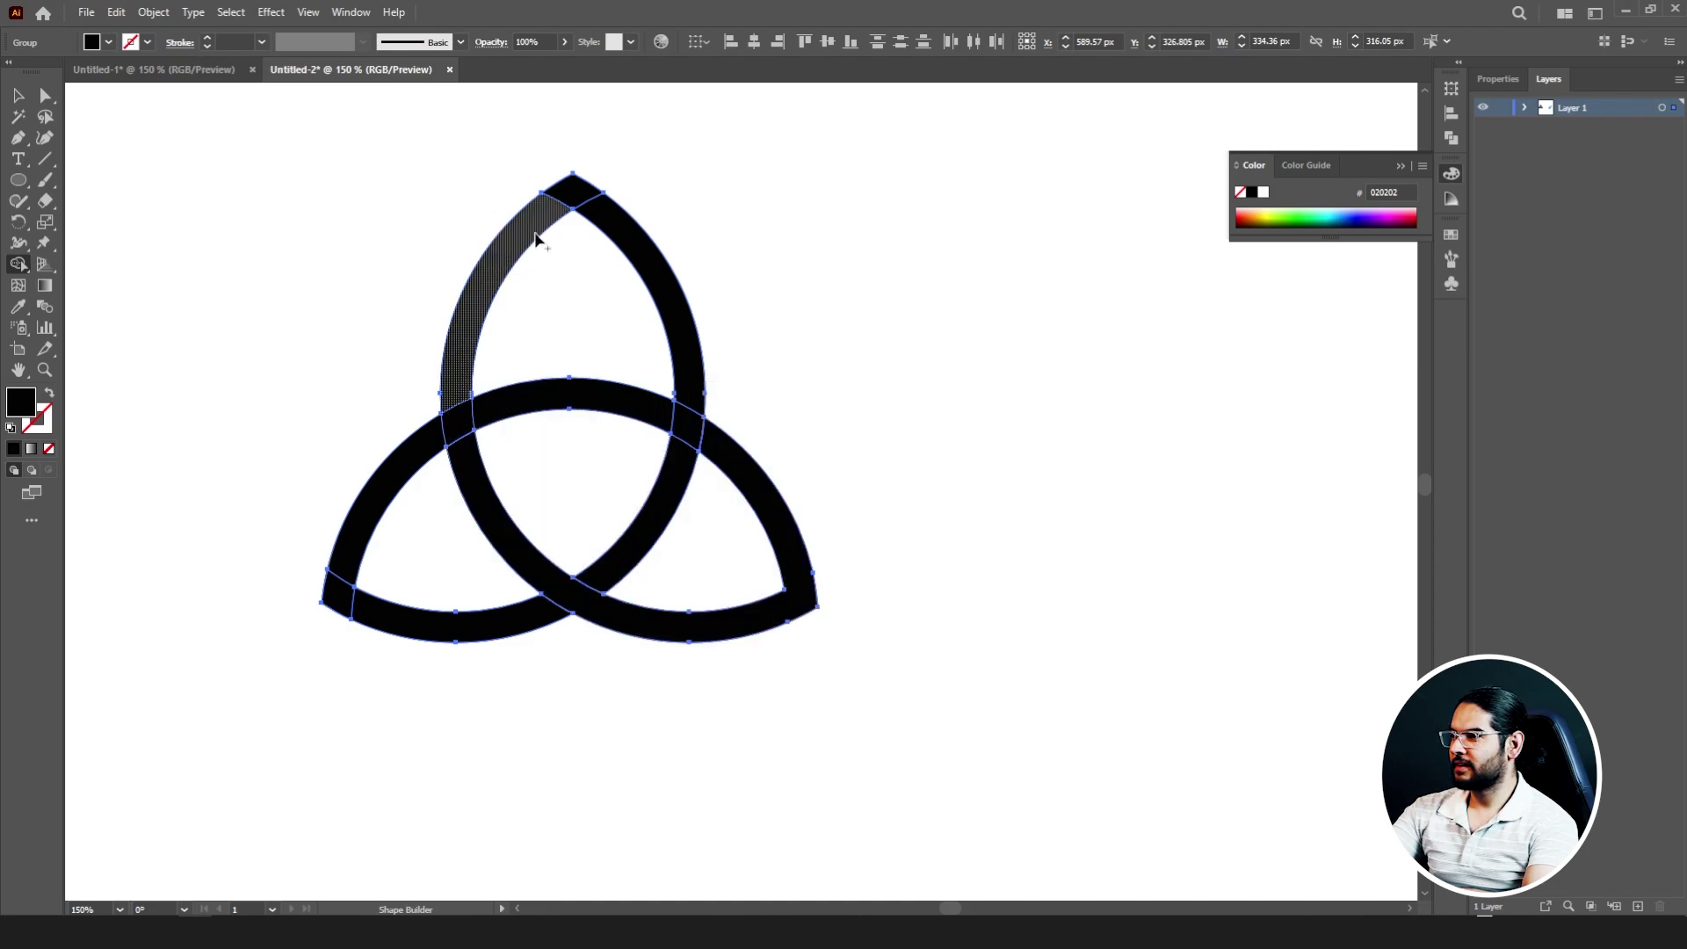
{"action": "mouse_move", "coordinate": [536, 237]}
{"action": "left_mouse_down"}
{"action": "mouse_move", "coordinate": [587, 198]}
{"action": "mouse_move", "coordinate": [643, 268]}
{"action": "mouse_move", "coordinate": [681, 365]}
{"action": "mouse_move", "coordinate": [689, 465]}
{"action": "left_mouse_up"}
{"action": "mouse_move", "coordinate": [482, 424]}
{"action": "left_mouse_down"}
{"action": "mouse_move", "coordinate": [396, 485]}
{"action": "mouse_move", "coordinate": [374, 527]}
{"action": "left_mouse_up"}
- Give the knot's upper oval a gradient fill and edit its white starting stop from swatches
{"action": "key", "text": "v"}
{"action": "left_click", "coordinate": [489, 282]}
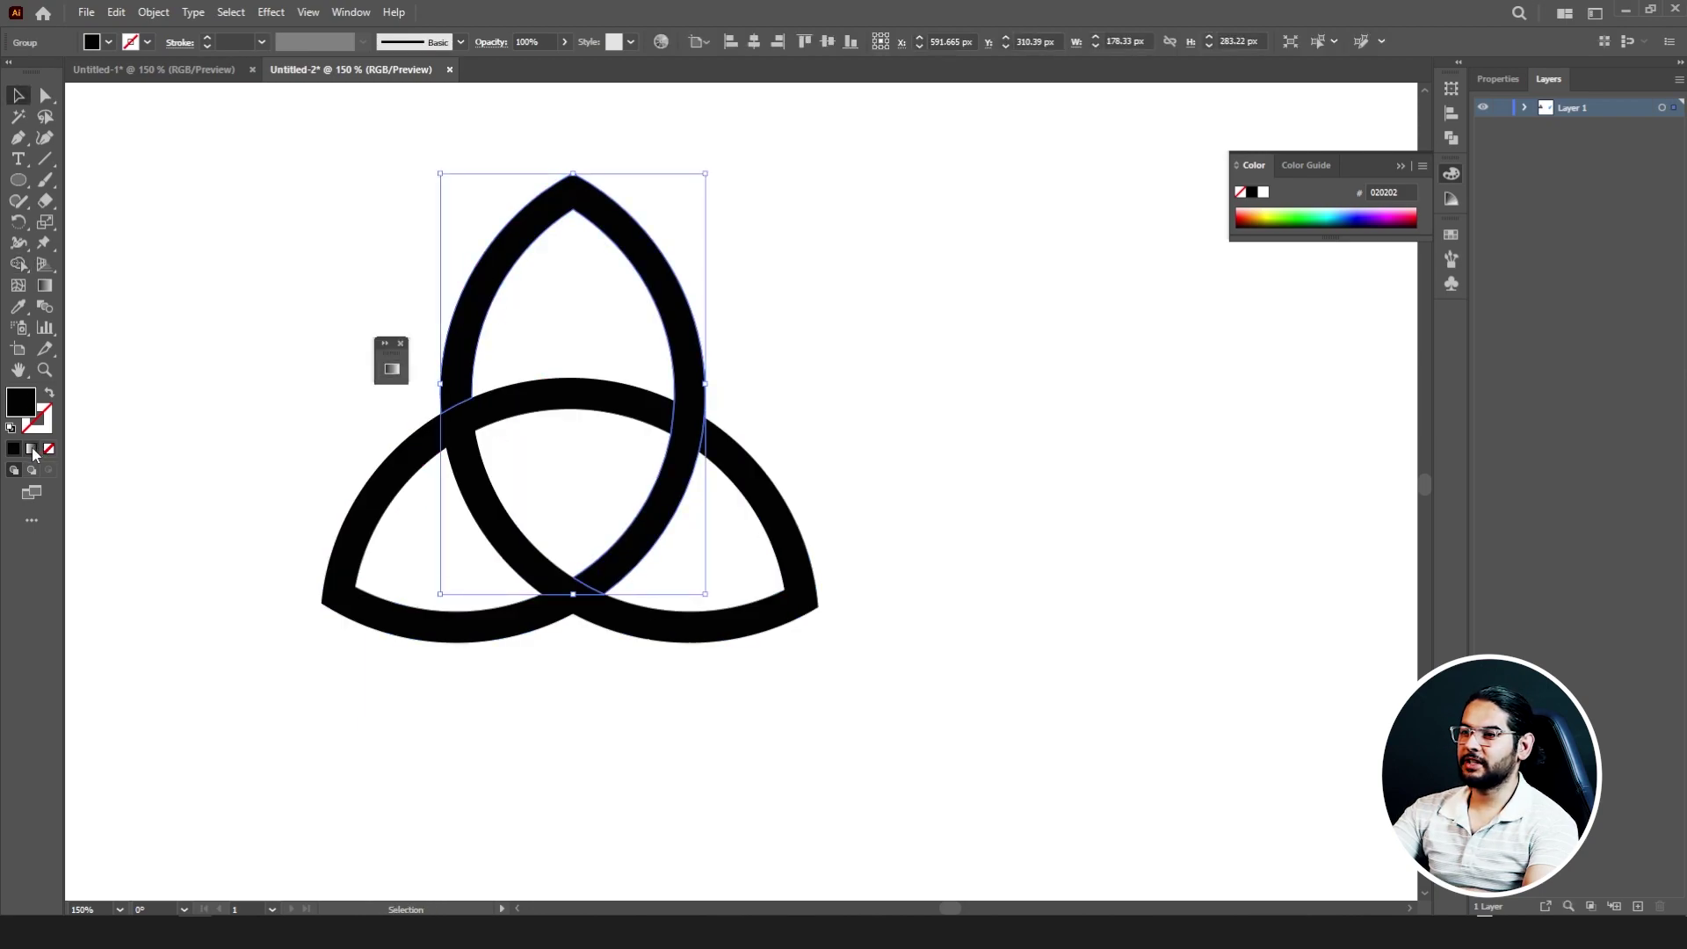
{"action": "left_click", "coordinate": [31, 449]}
{"action": "left_click", "coordinate": [451, 349]}
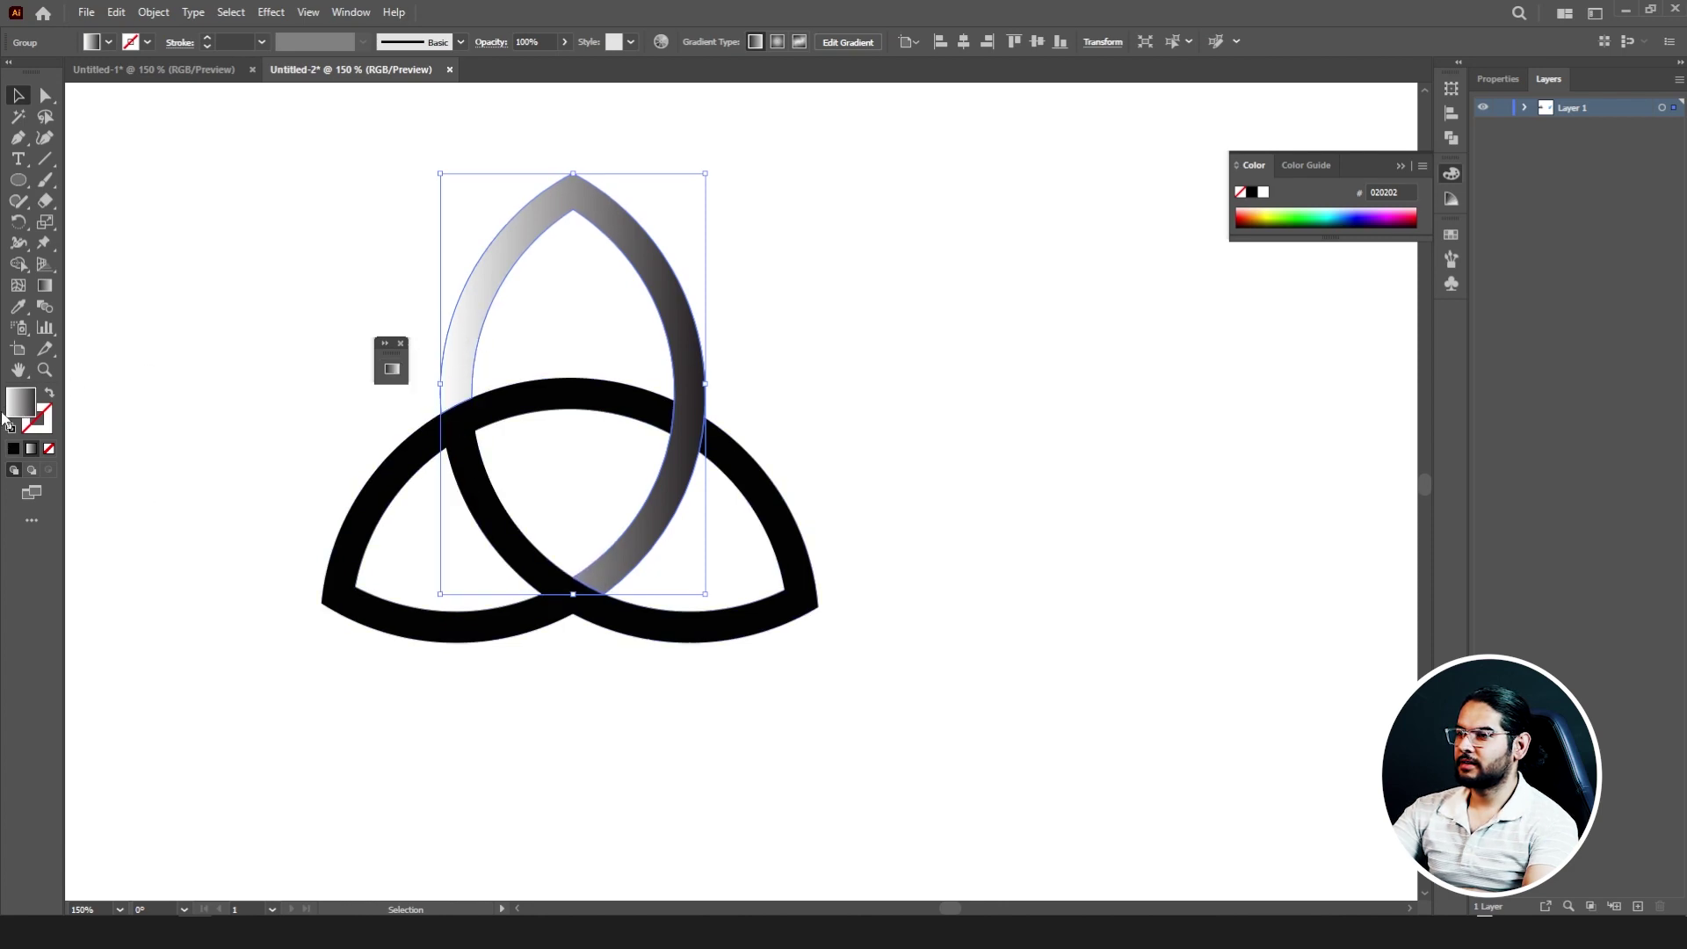
{"action": "left_click", "coordinate": [389, 373]}
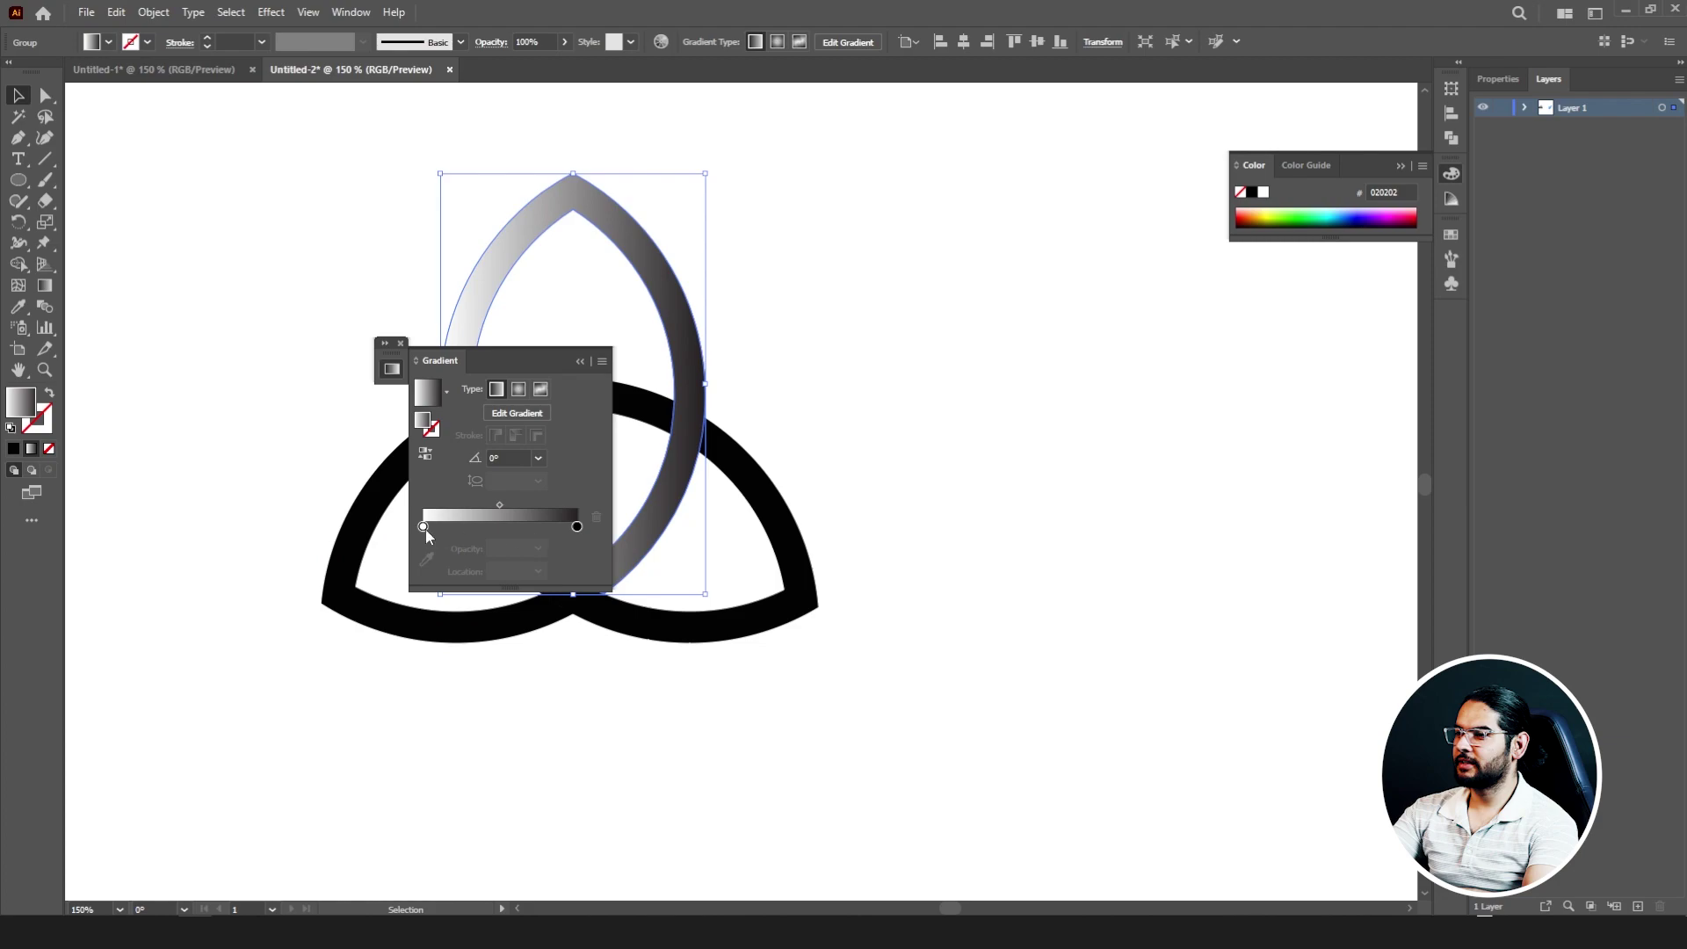
{"action": "double_click", "coordinate": [422, 527]}
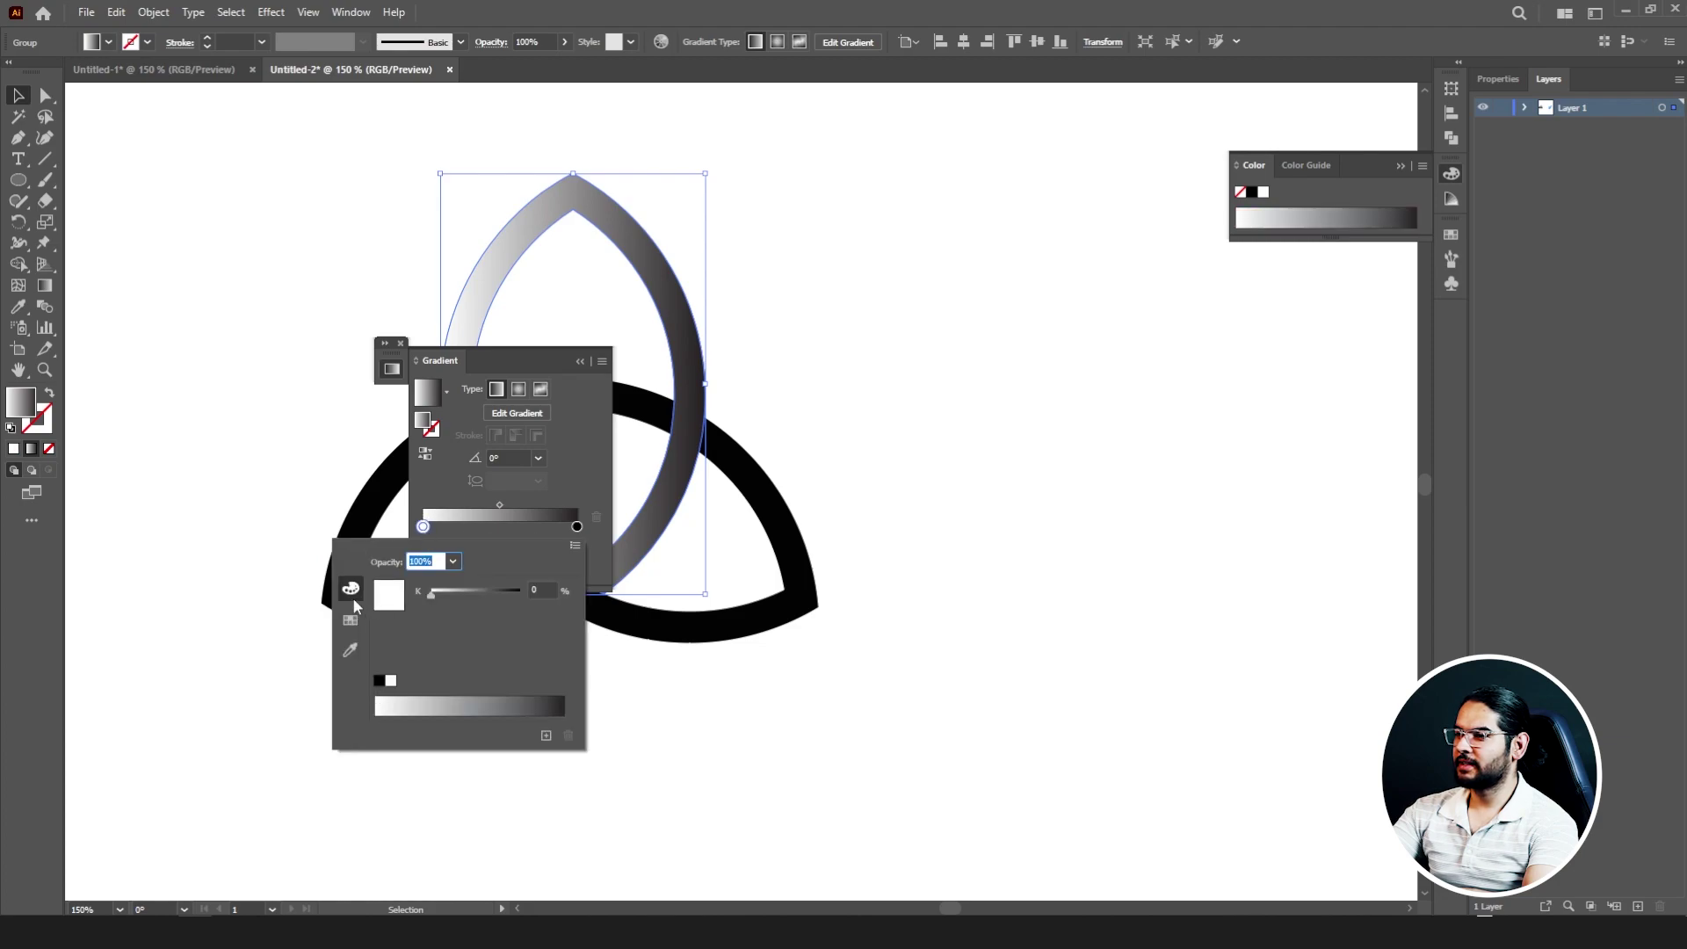
{"action": "left_click", "coordinate": [350, 621]}
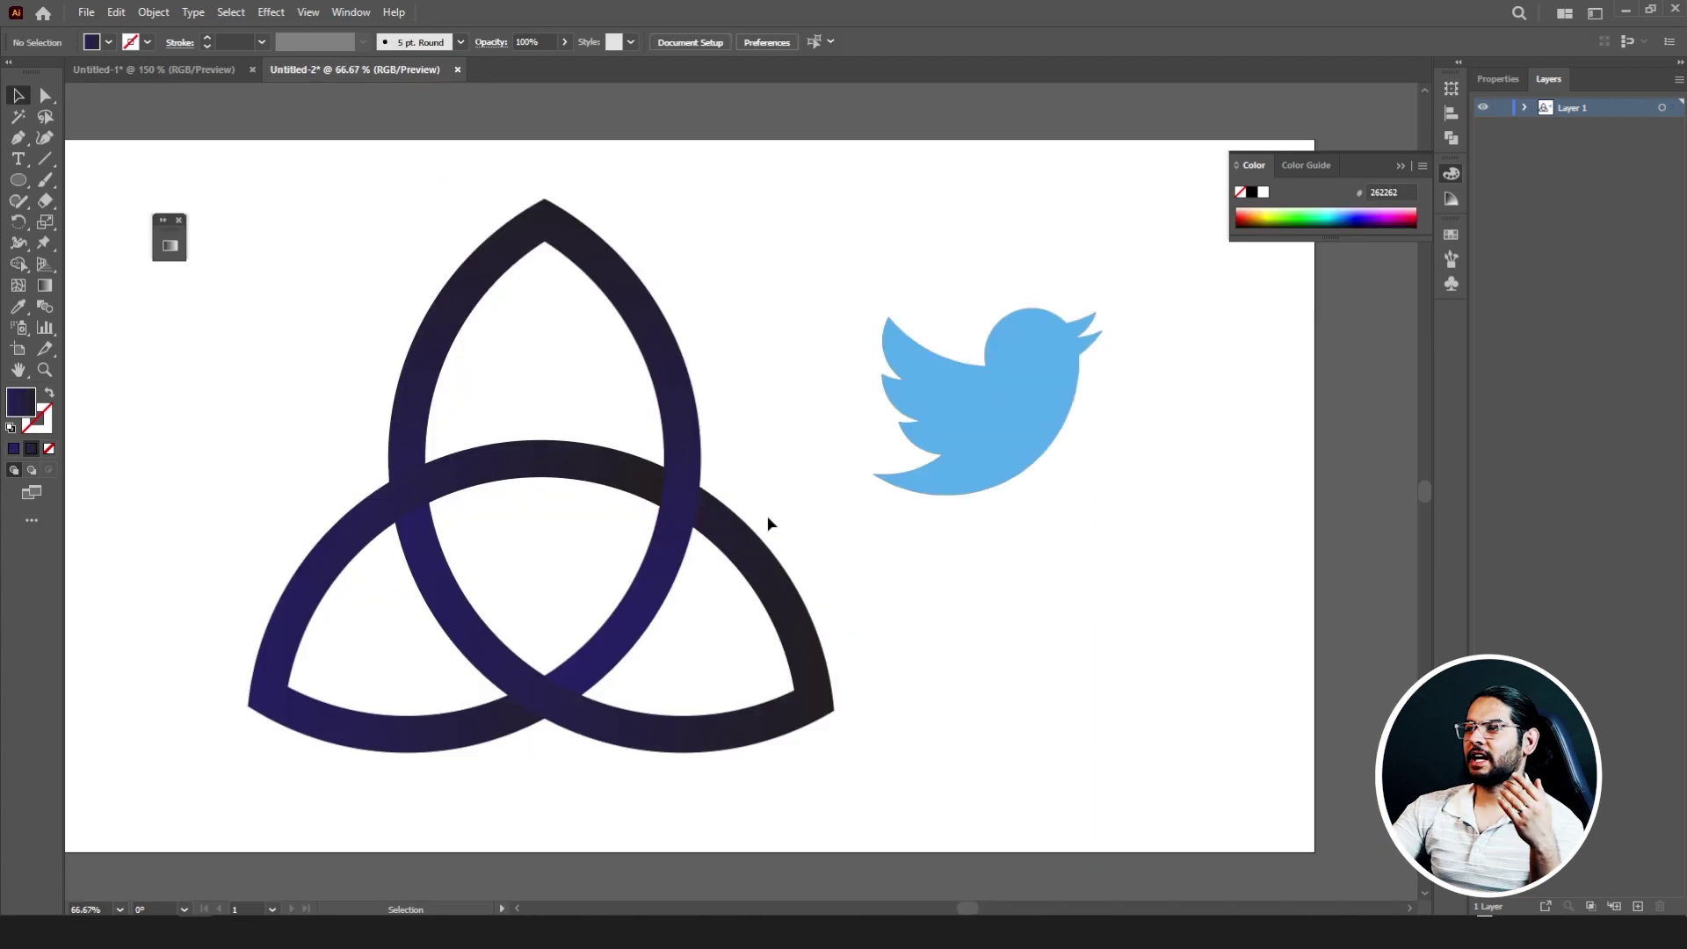
- Select the knot's lower ring and edit its gradient end colour
{"action": "left_click", "coordinate": [753, 548]}
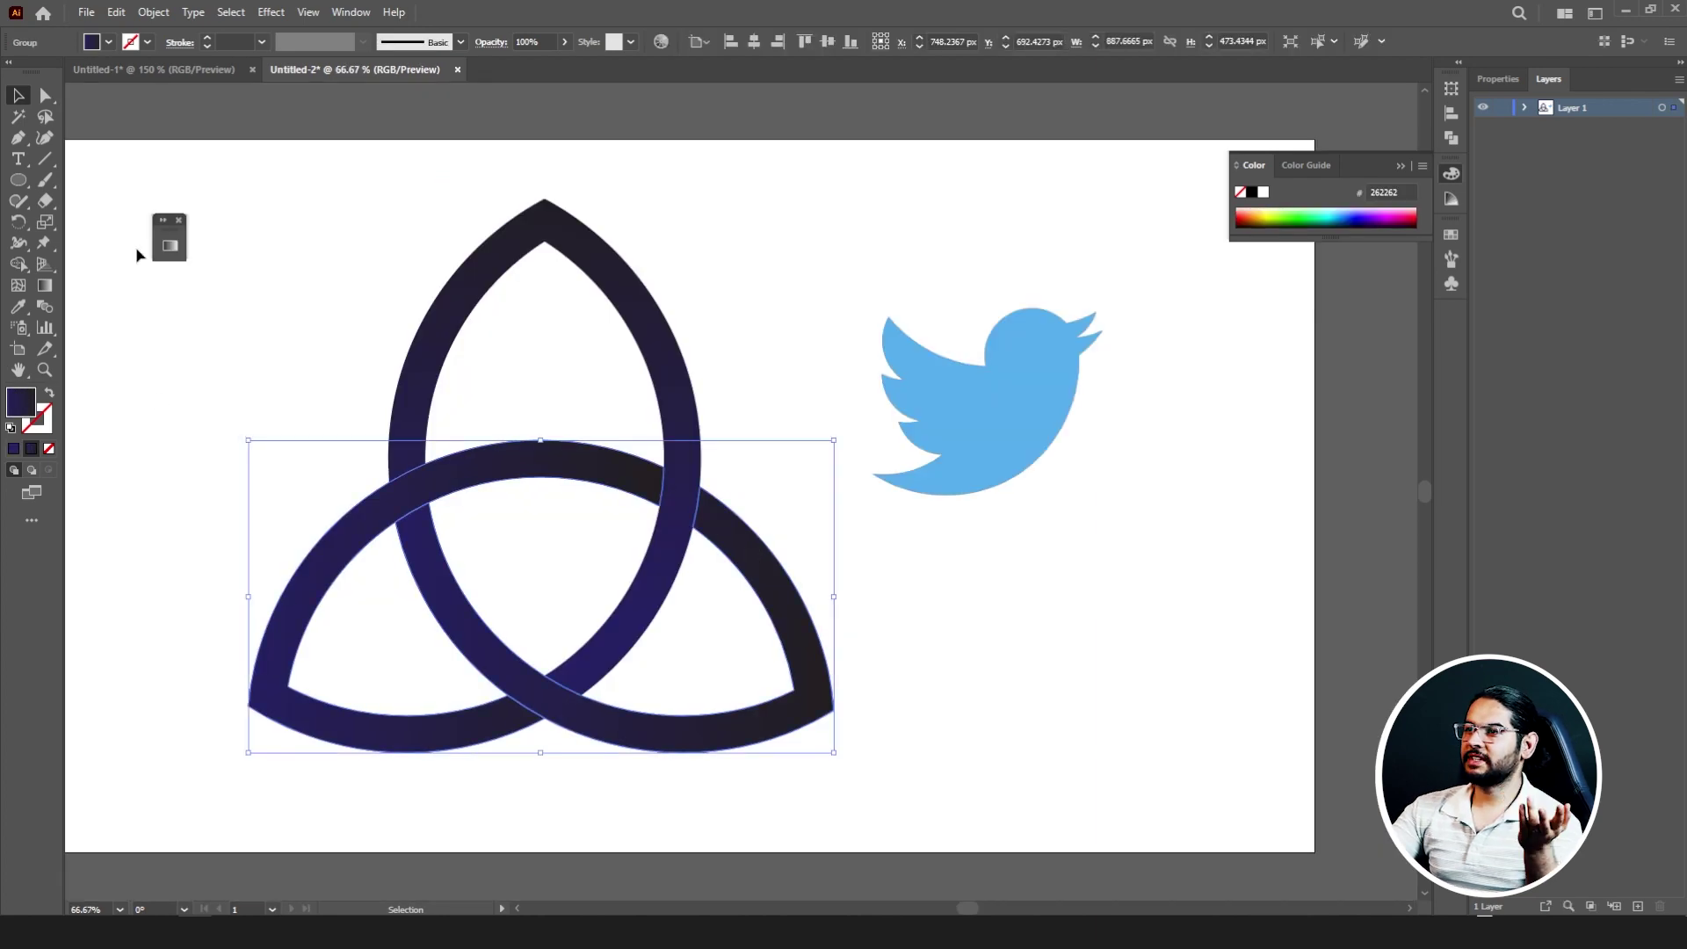
{"action": "left_click", "coordinate": [170, 246]}
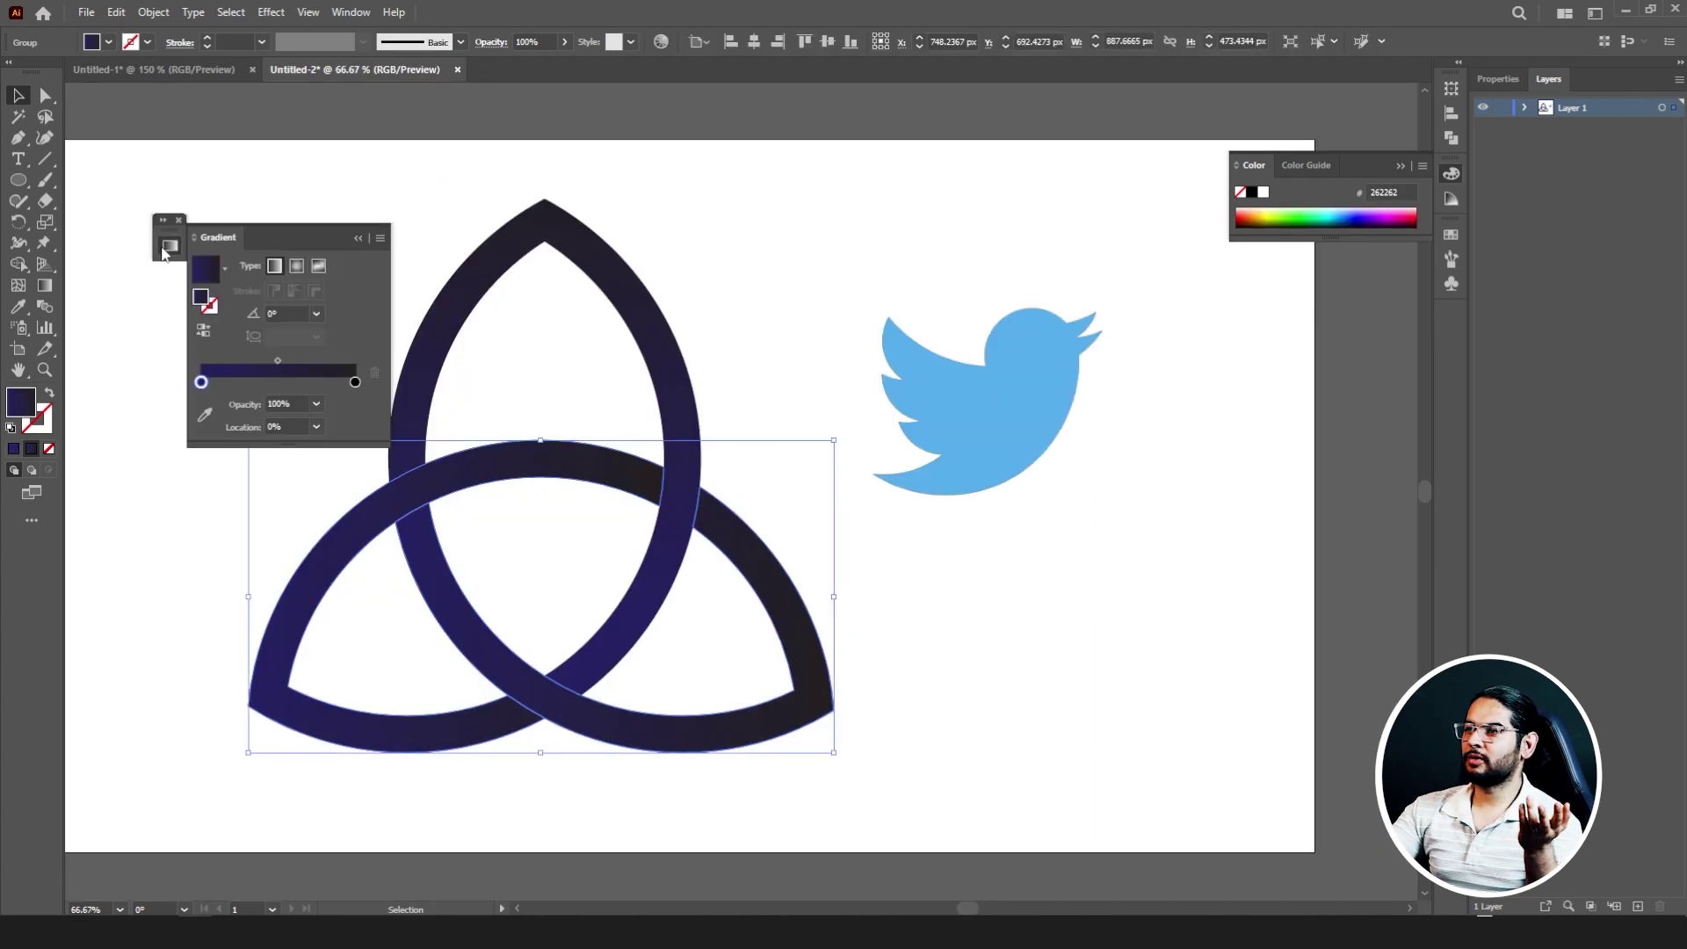
{"action": "double_click", "coordinate": [355, 383]}
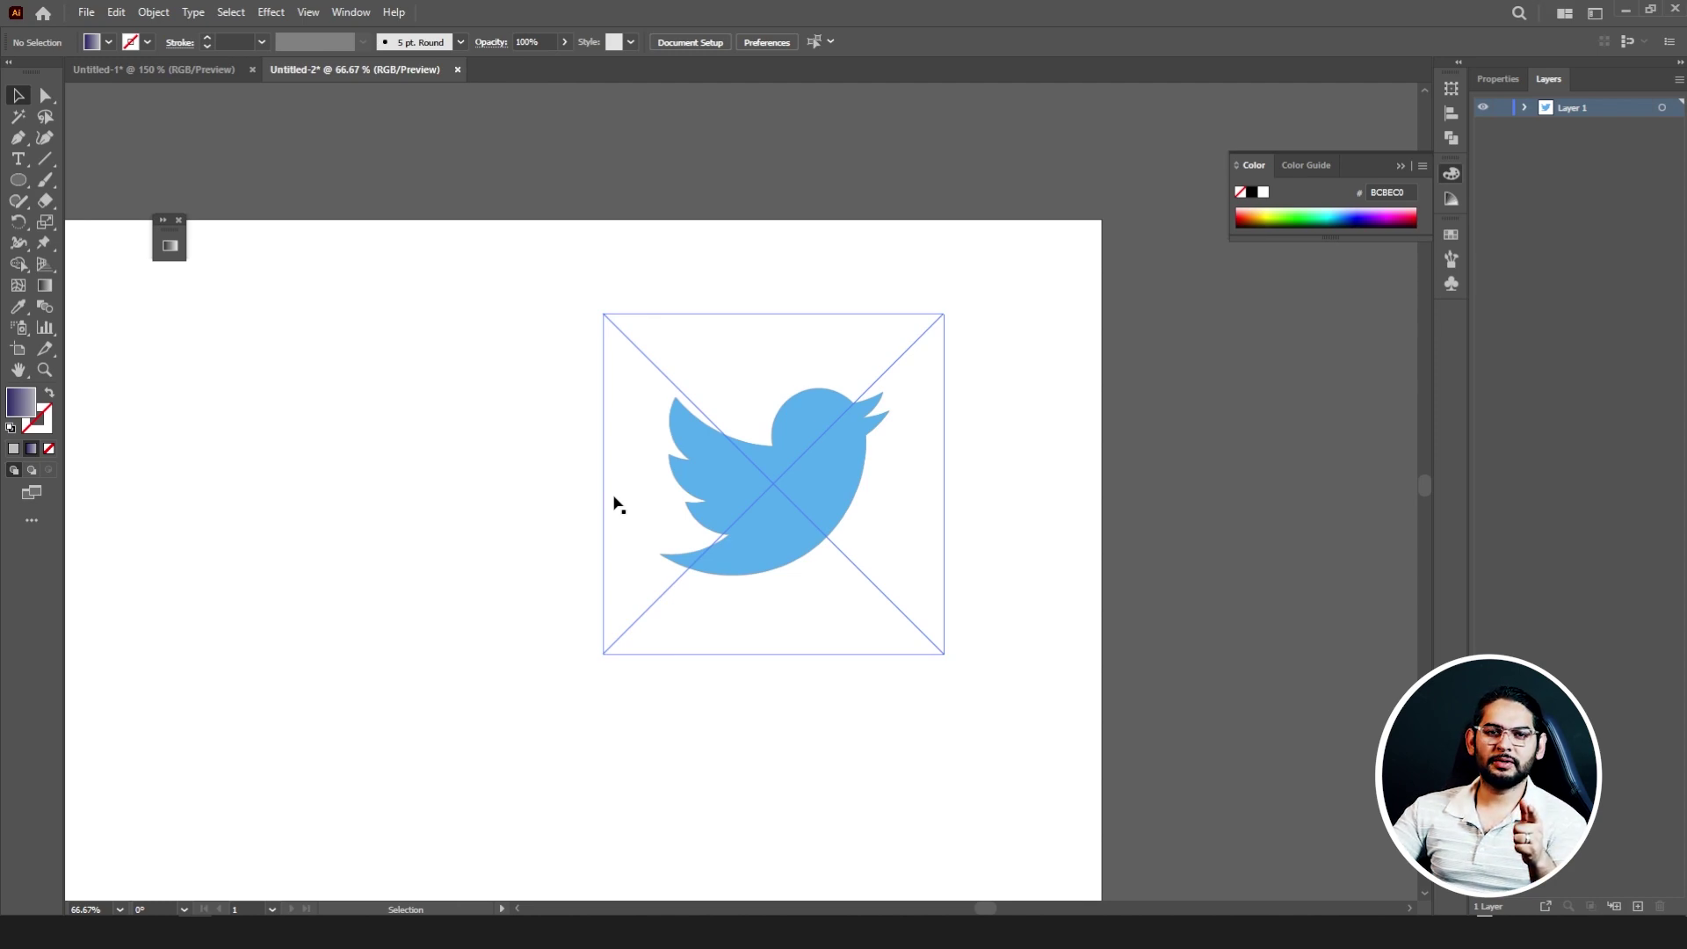
- Reposition the bird image and draw a circle over the bird's head
{"action": "left_click_drag", "start_coordinate": [832, 488], "coordinate": [572, 588]}
{"action": "scroll", "coordinate": [564, 546], "scroll_direction": "up", "scroll_amount": 1}
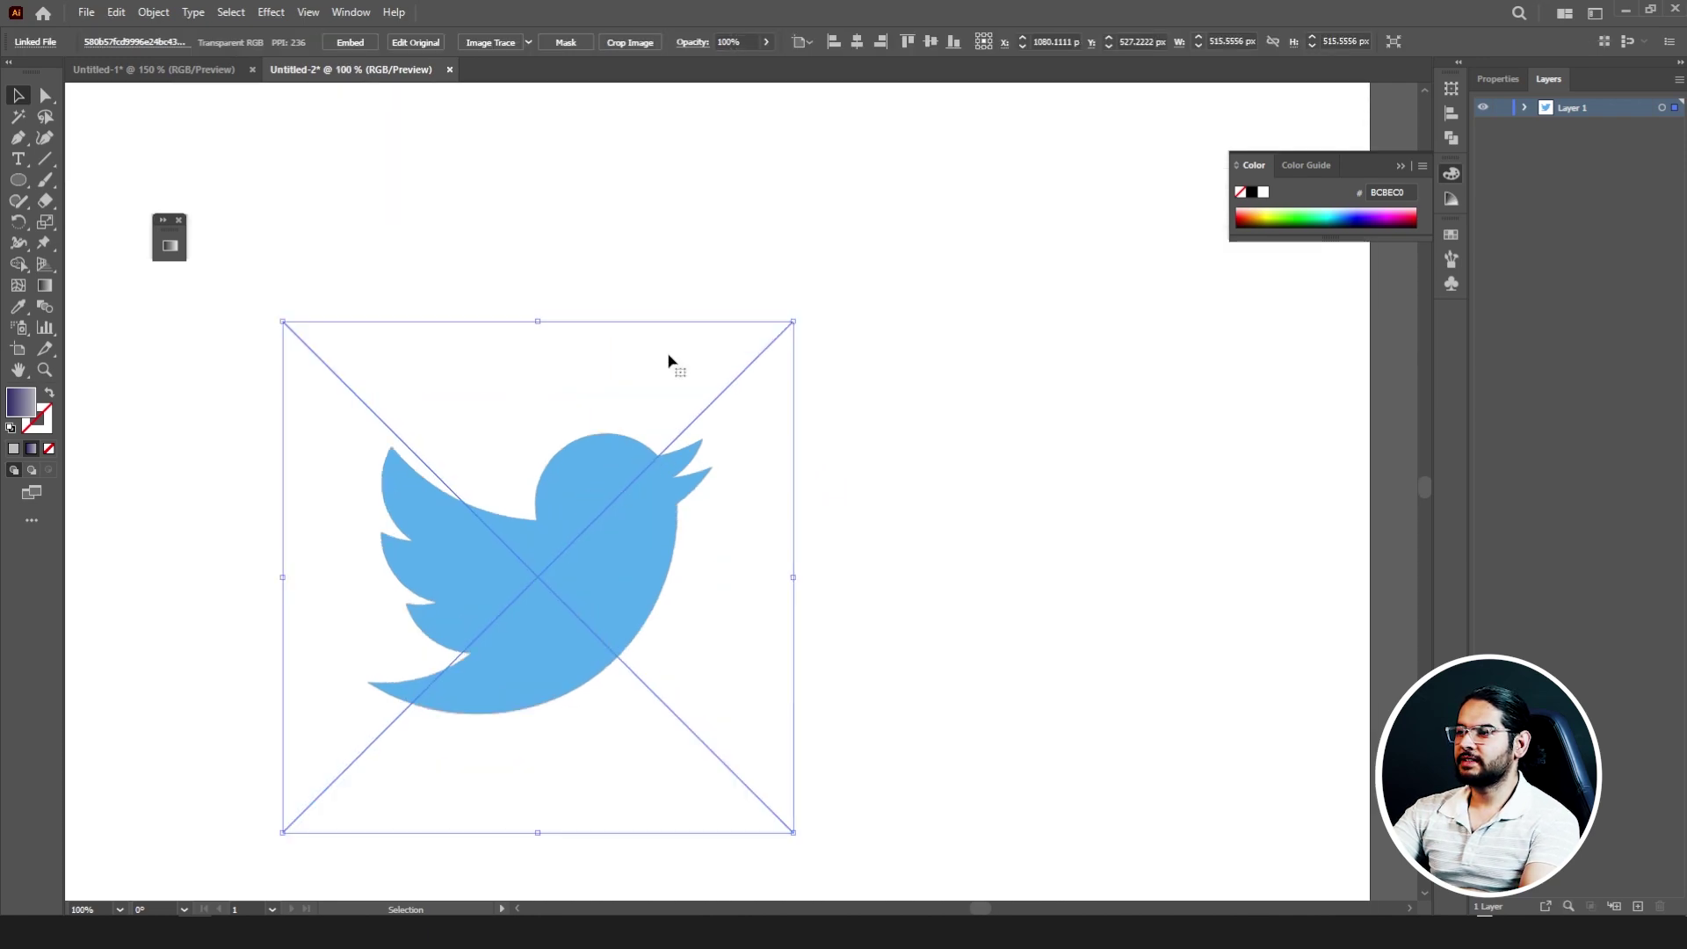
{"action": "left_click_drag", "start_coordinate": [577, 491], "coordinate": [677, 501]}
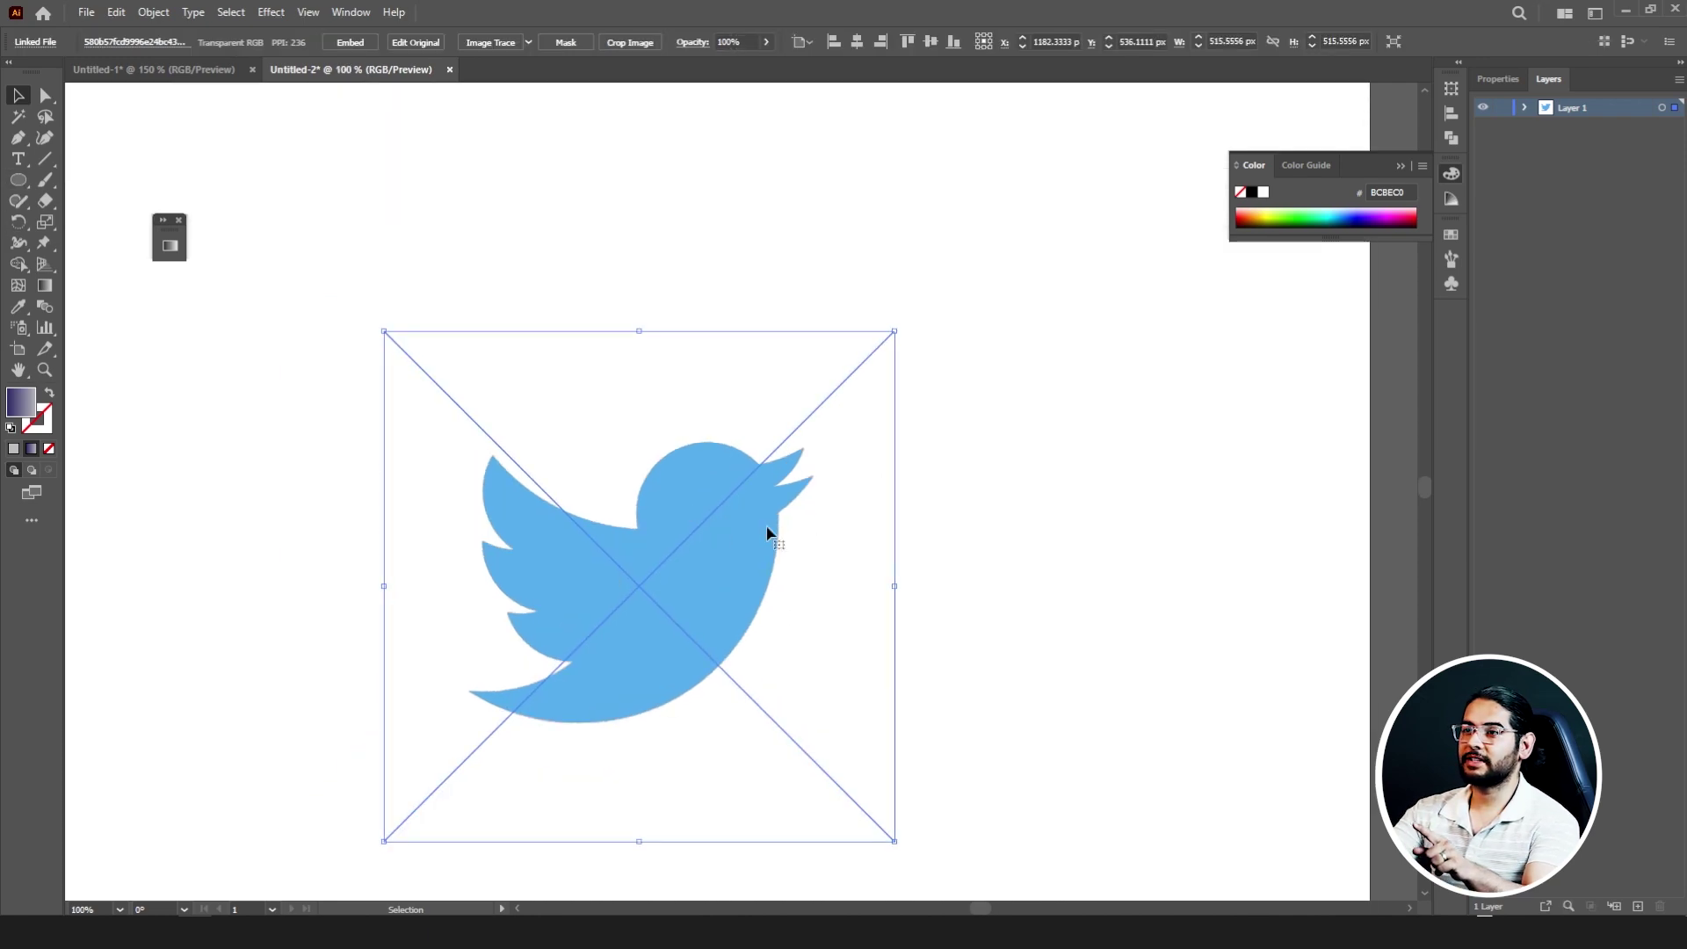
{"action": "left_click", "coordinate": [18, 180]}
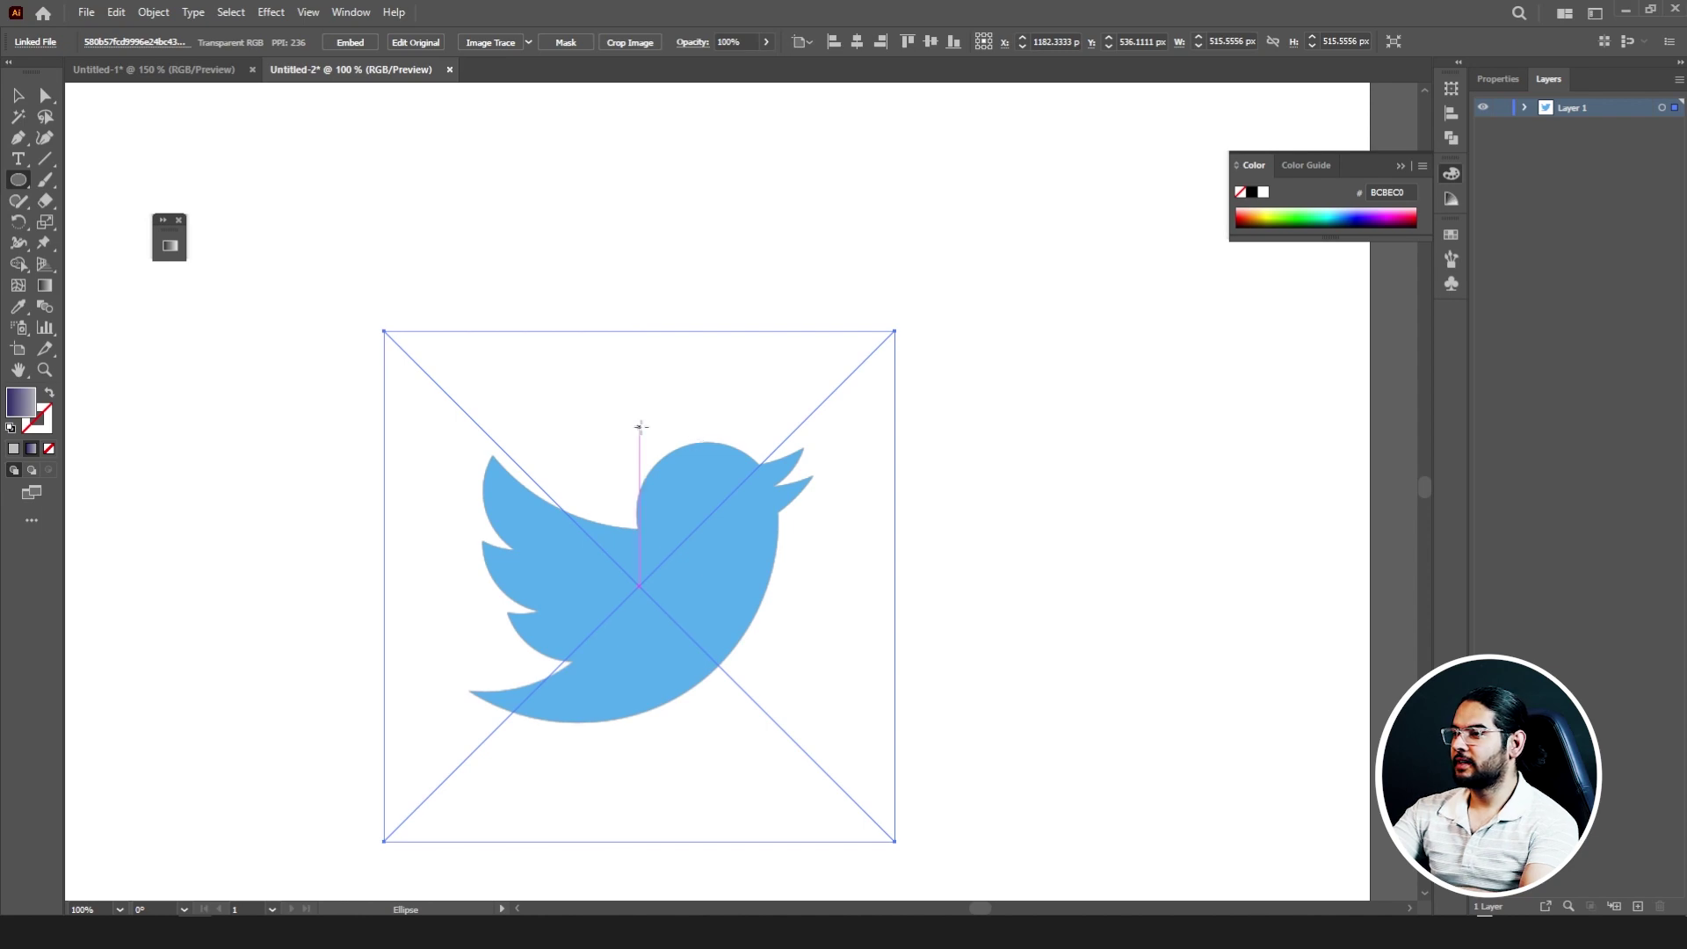
{"action": "left_click_drag", "start_coordinate": [641, 427], "coordinate": [821, 609]}
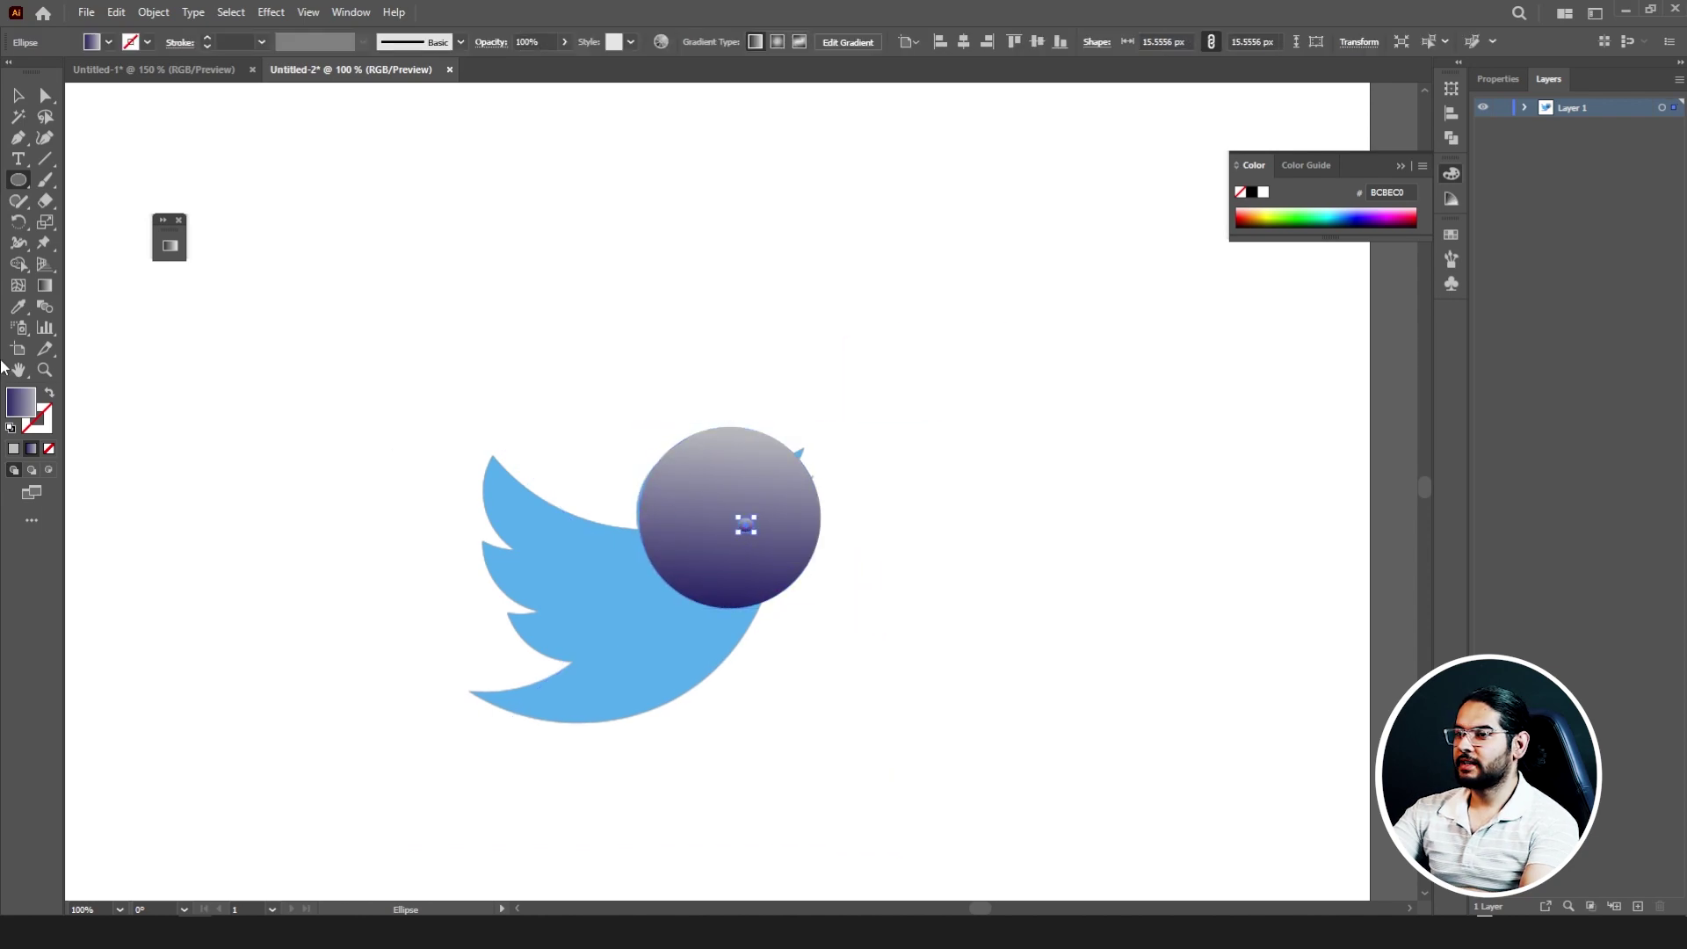
- Set the circle to no fill with a black 000000 outline
{"action": "key", "text": "v"}
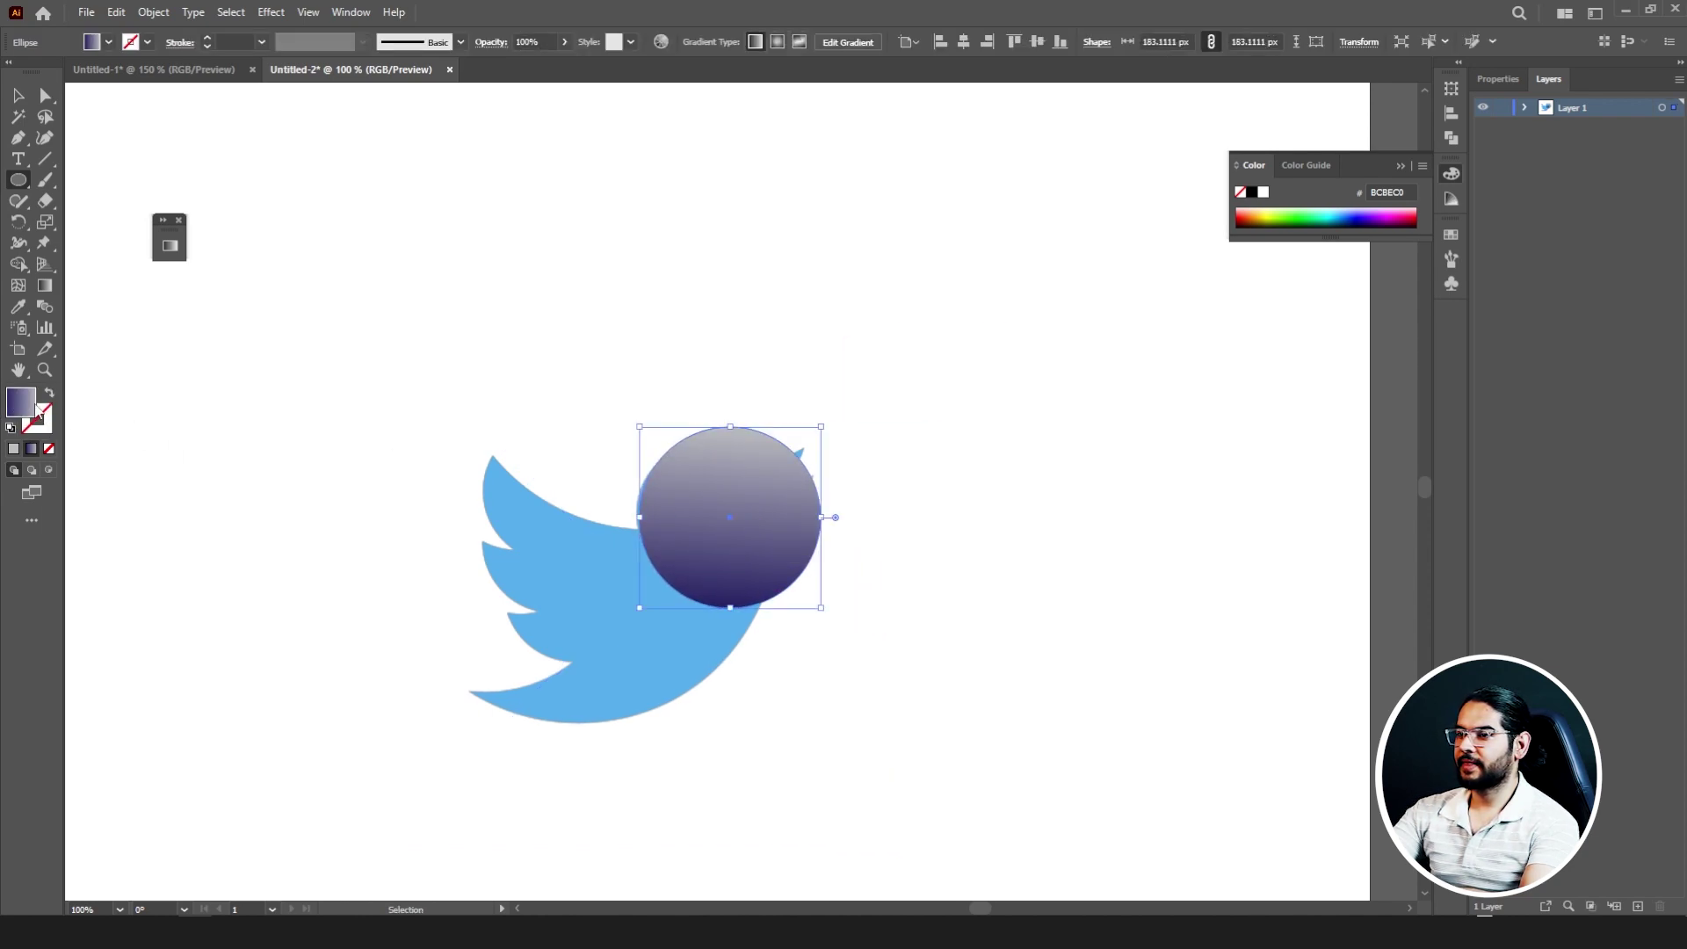
{"action": "left_click", "coordinate": [48, 394]}
{"action": "left_click", "coordinate": [13, 450]}
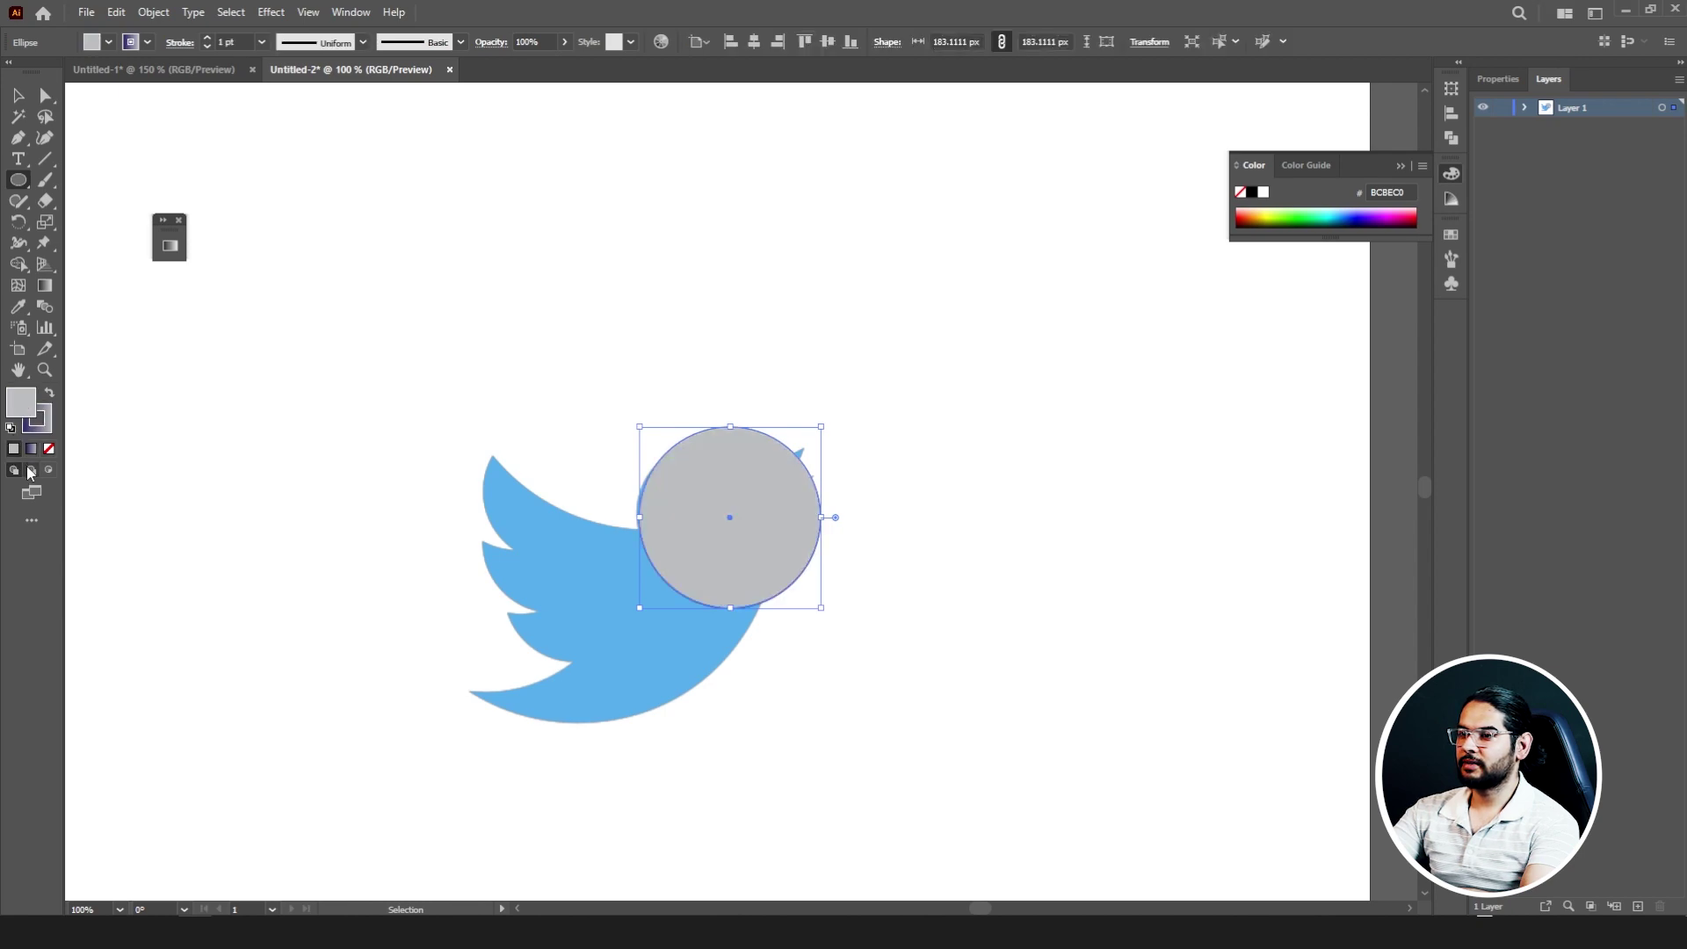
{"action": "double_click", "coordinate": [24, 417]}
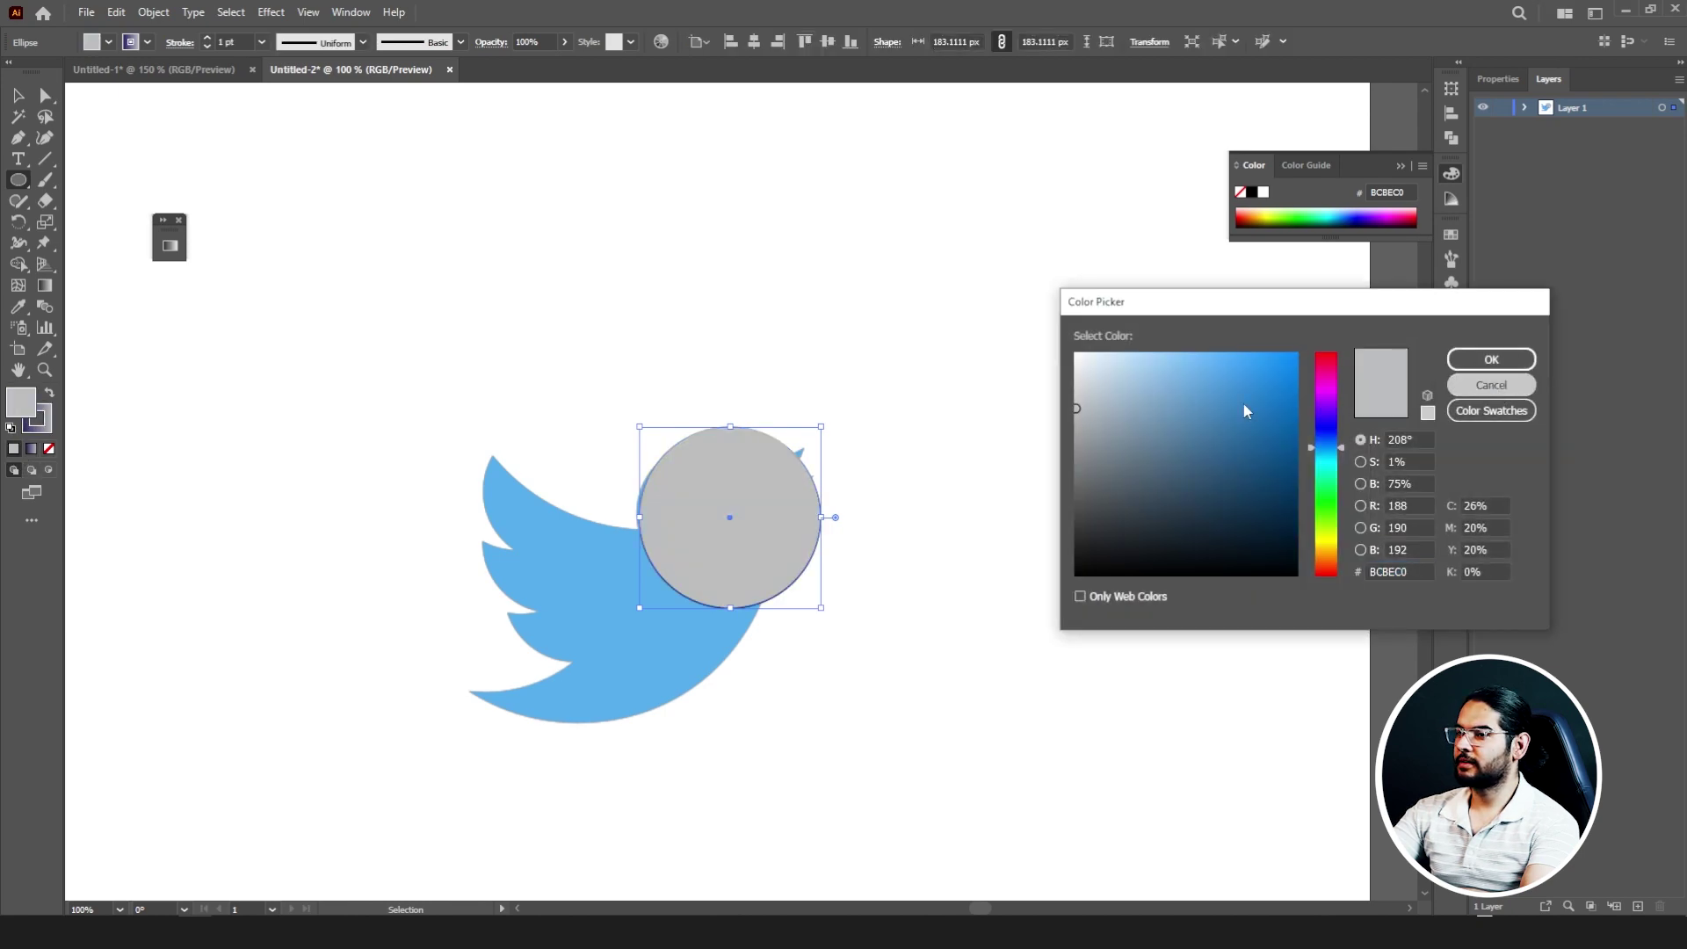
{"action": "key", "text": "Escape"}
{"action": "left_click", "coordinate": [48, 449]}
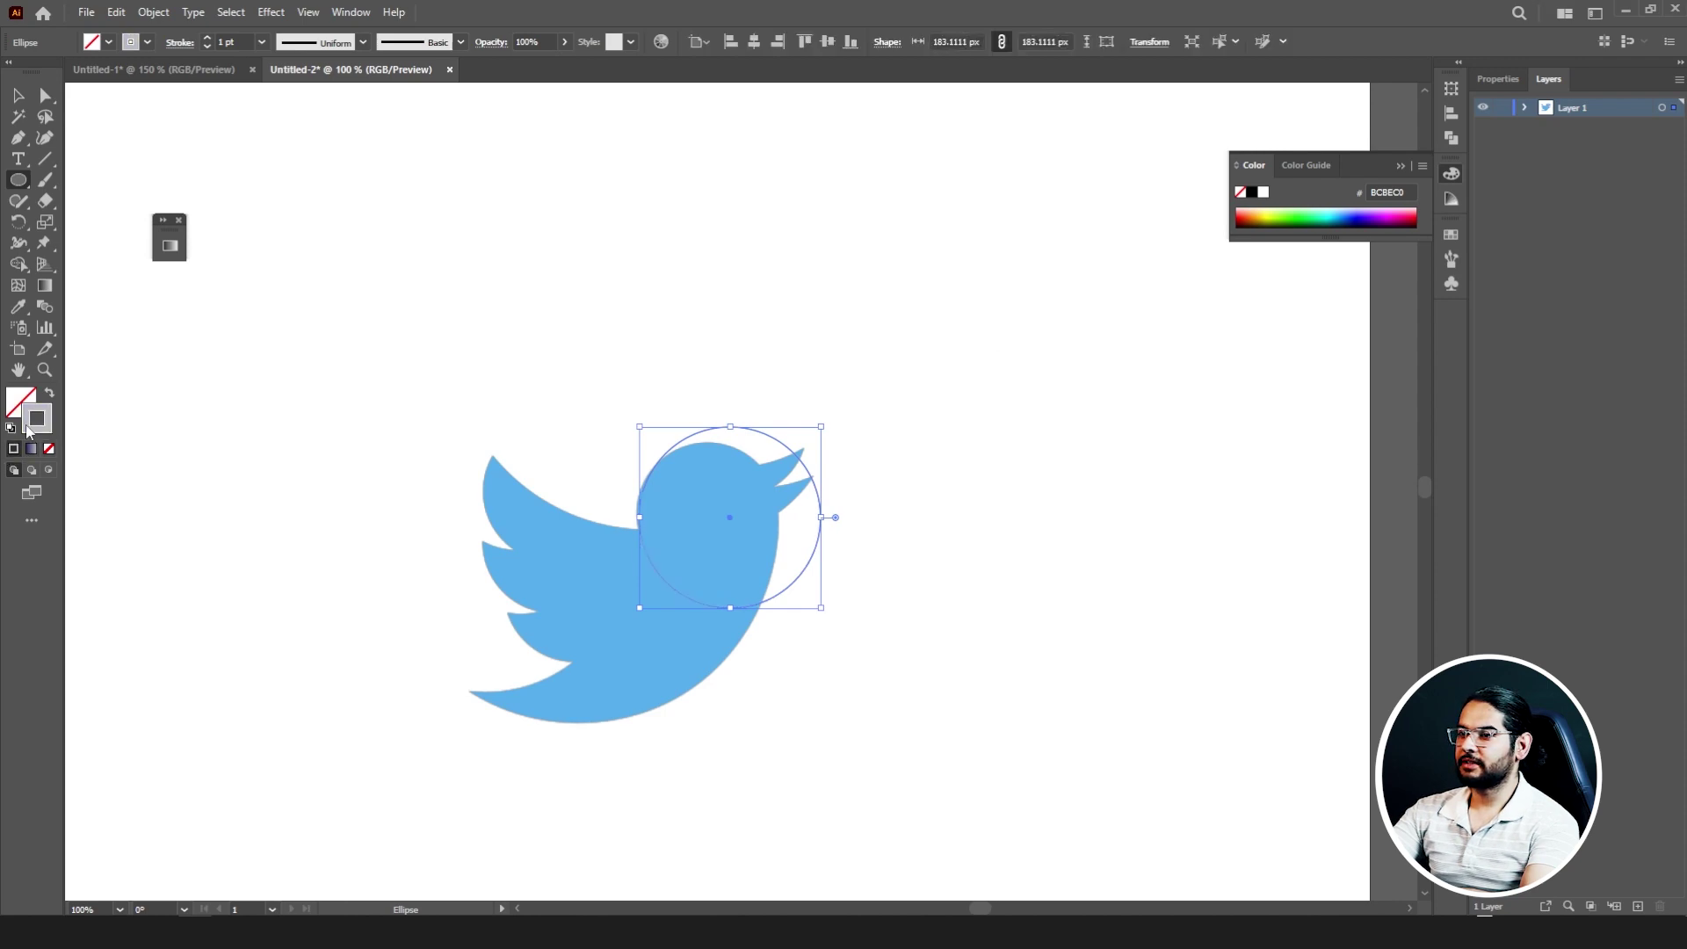
{"action": "double_click", "coordinate": [27, 429]}
{"action": "left_click_drag", "start_coordinate": [1077, 422], "coordinate": [1060, 596]}
{"action": "left_click", "coordinate": [1485, 360]}
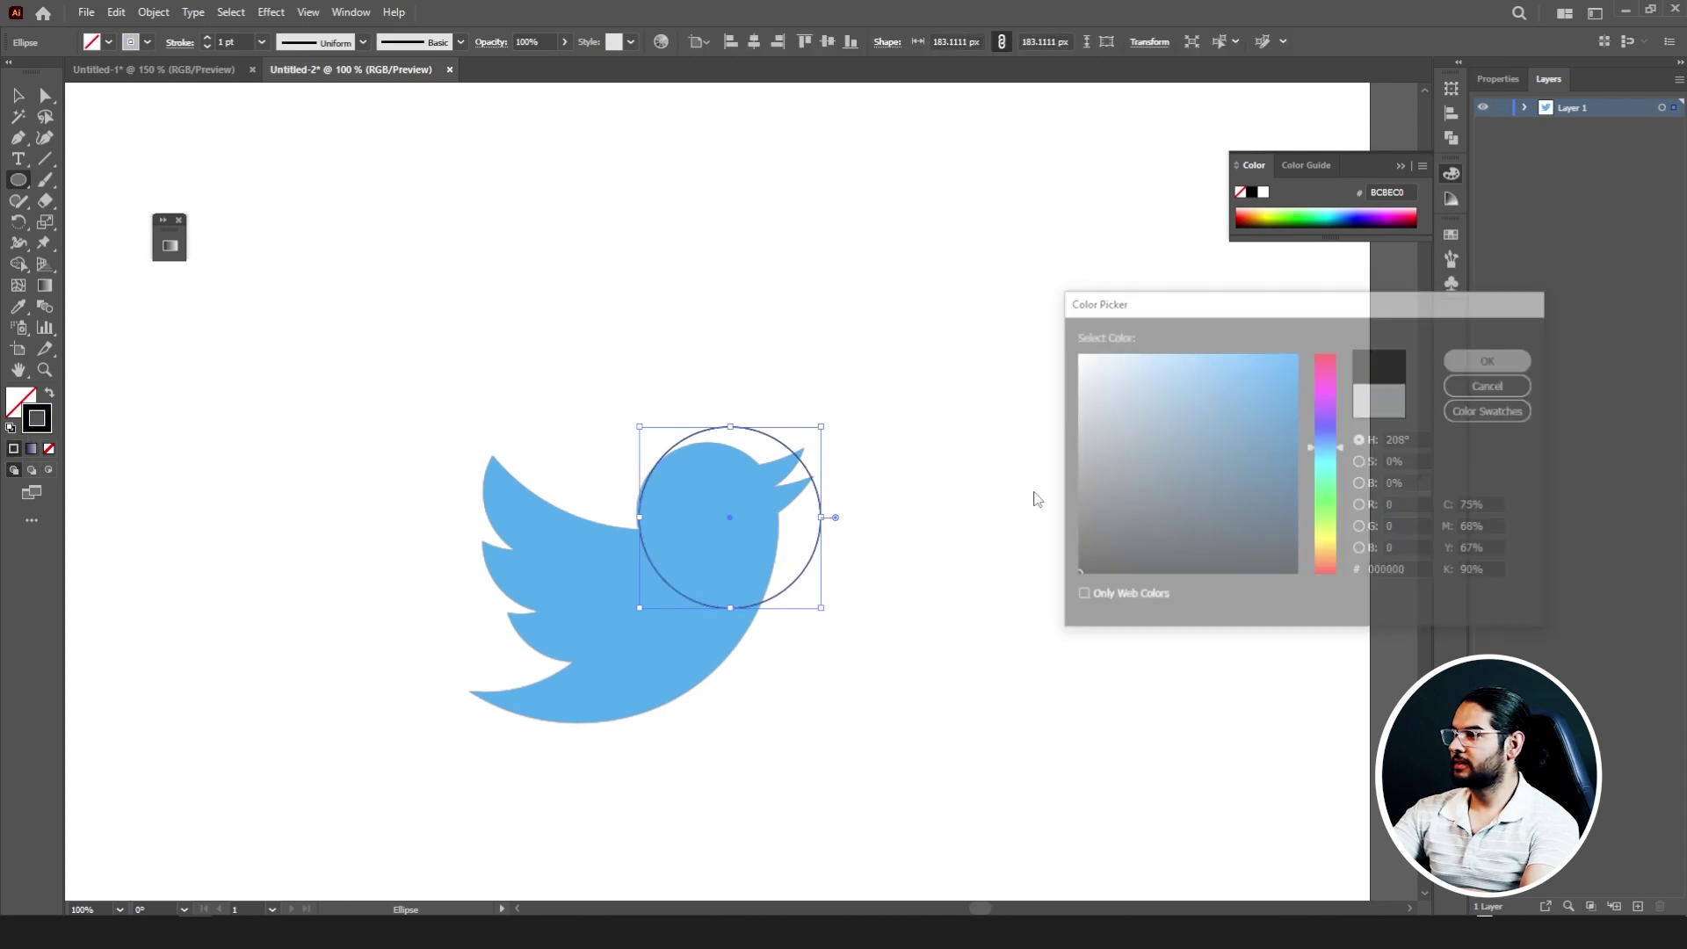
{"action": "key", "text": "ctrl+plus"}
{"action": "key", "text": "ctrl+plus"}
{"action": "key", "text": "ctrl+plus"}
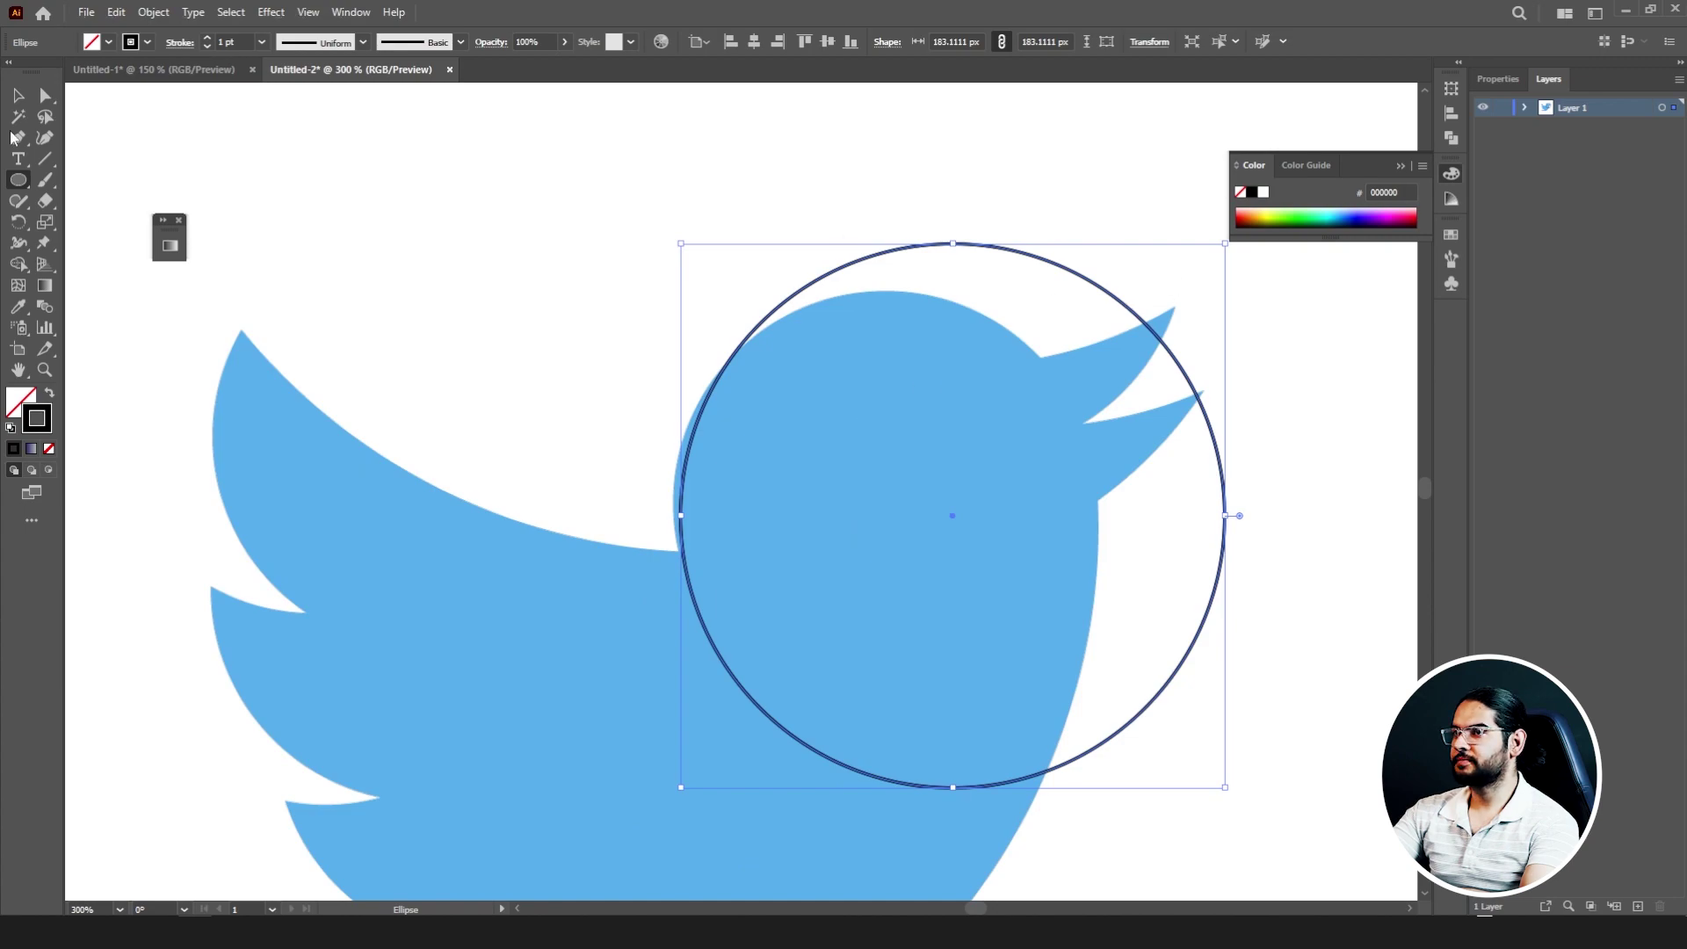
- Move and scale the outline circle to fit snugly around the bird's head
{"action": "left_click", "coordinate": [17, 95]}
{"action": "left_click_drag", "start_coordinate": [1077, 274], "coordinate": [1040, 322]}
{"action": "left_click_drag", "start_coordinate": [1188, 289], "coordinate": [1117, 361]}
{"action": "left_click_drag", "start_coordinate": [1033, 405], "coordinate": [1006, 338]}
{"action": "left_click_drag", "start_coordinate": [1088, 292], "coordinate": [1094, 288]}
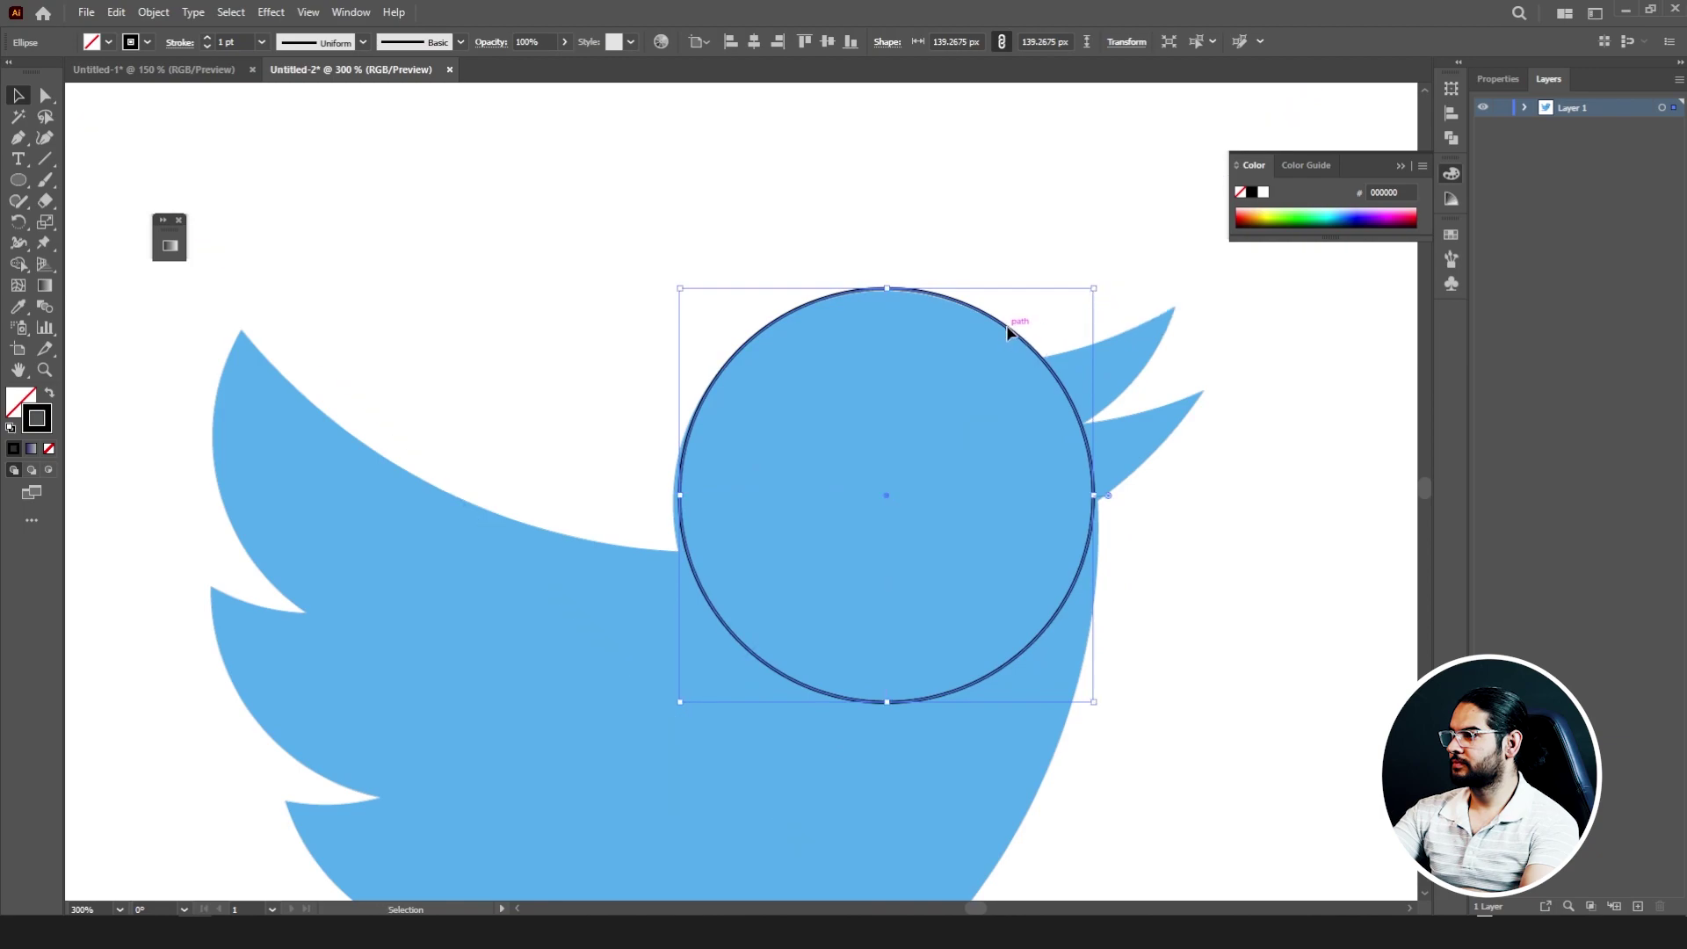
{"action": "left_click_drag", "start_coordinate": [1007, 330], "coordinate": [1012, 332]}
{"action": "left_click_drag", "start_coordinate": [679, 702], "coordinate": [675, 706]}
- Alt-drag a copy of the head circle and enlarge it to follow the bird's body
{"action": "scroll", "coordinate": [785, 490], "scroll_direction": "down", "scroll_amount": 3}
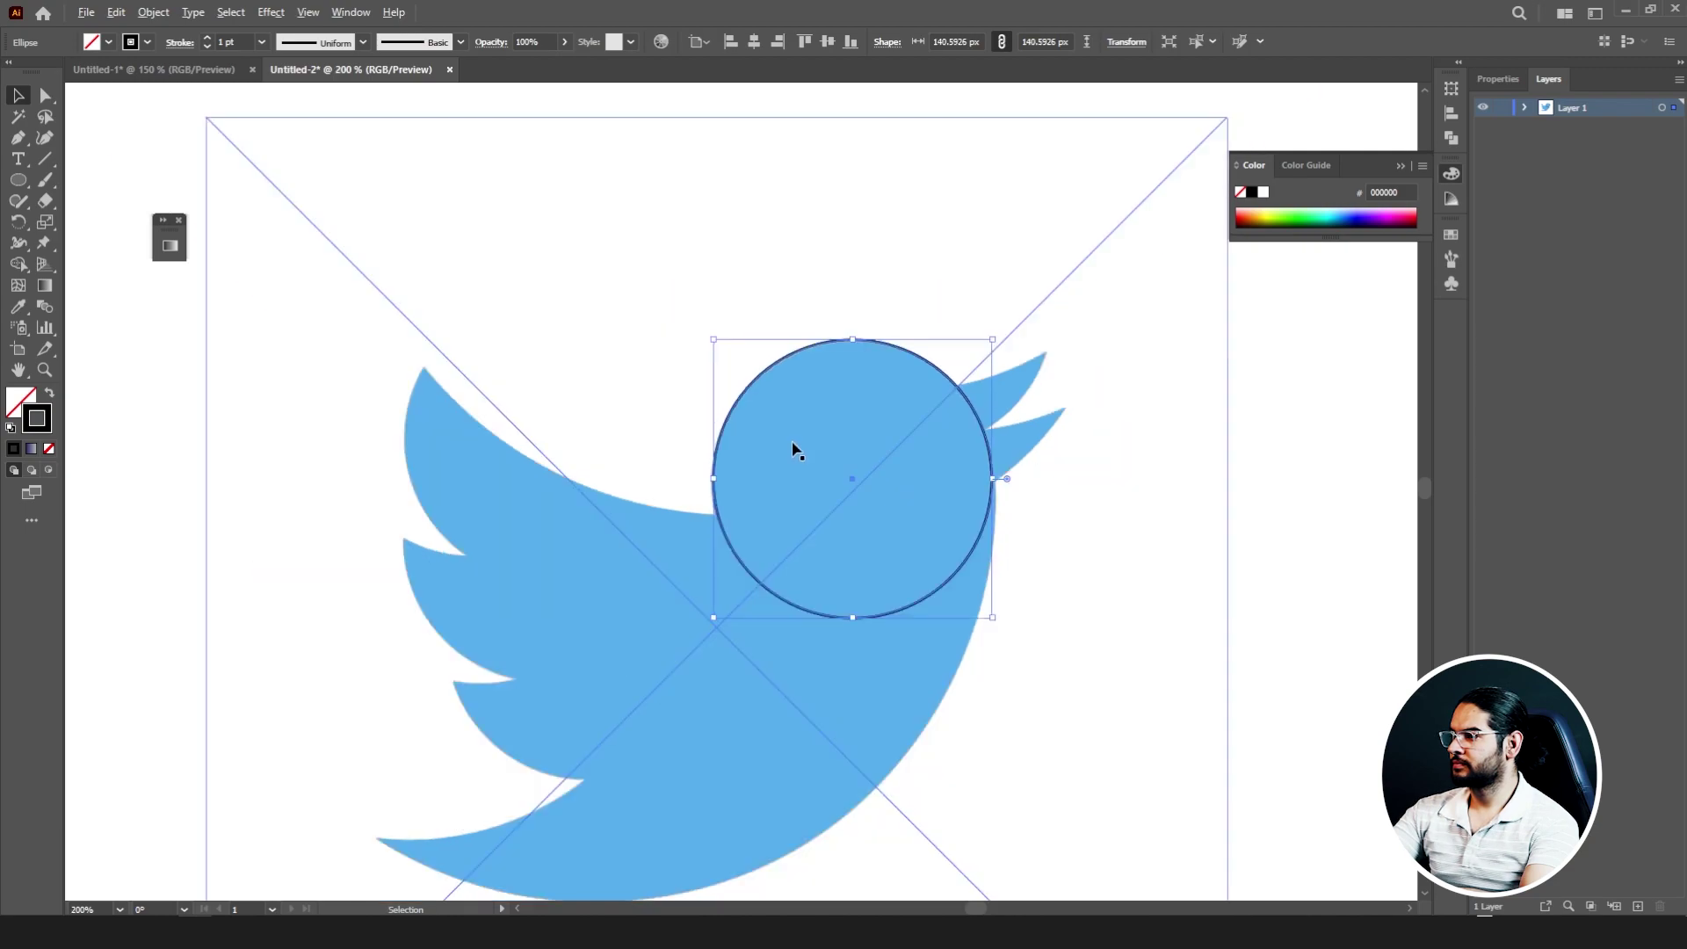
{"action": "left_click_drag", "start_coordinate": [767, 393], "coordinate": [657, 384]}
{"action": "left_click_drag", "start_coordinate": [781, 527], "coordinate": [919, 661]}
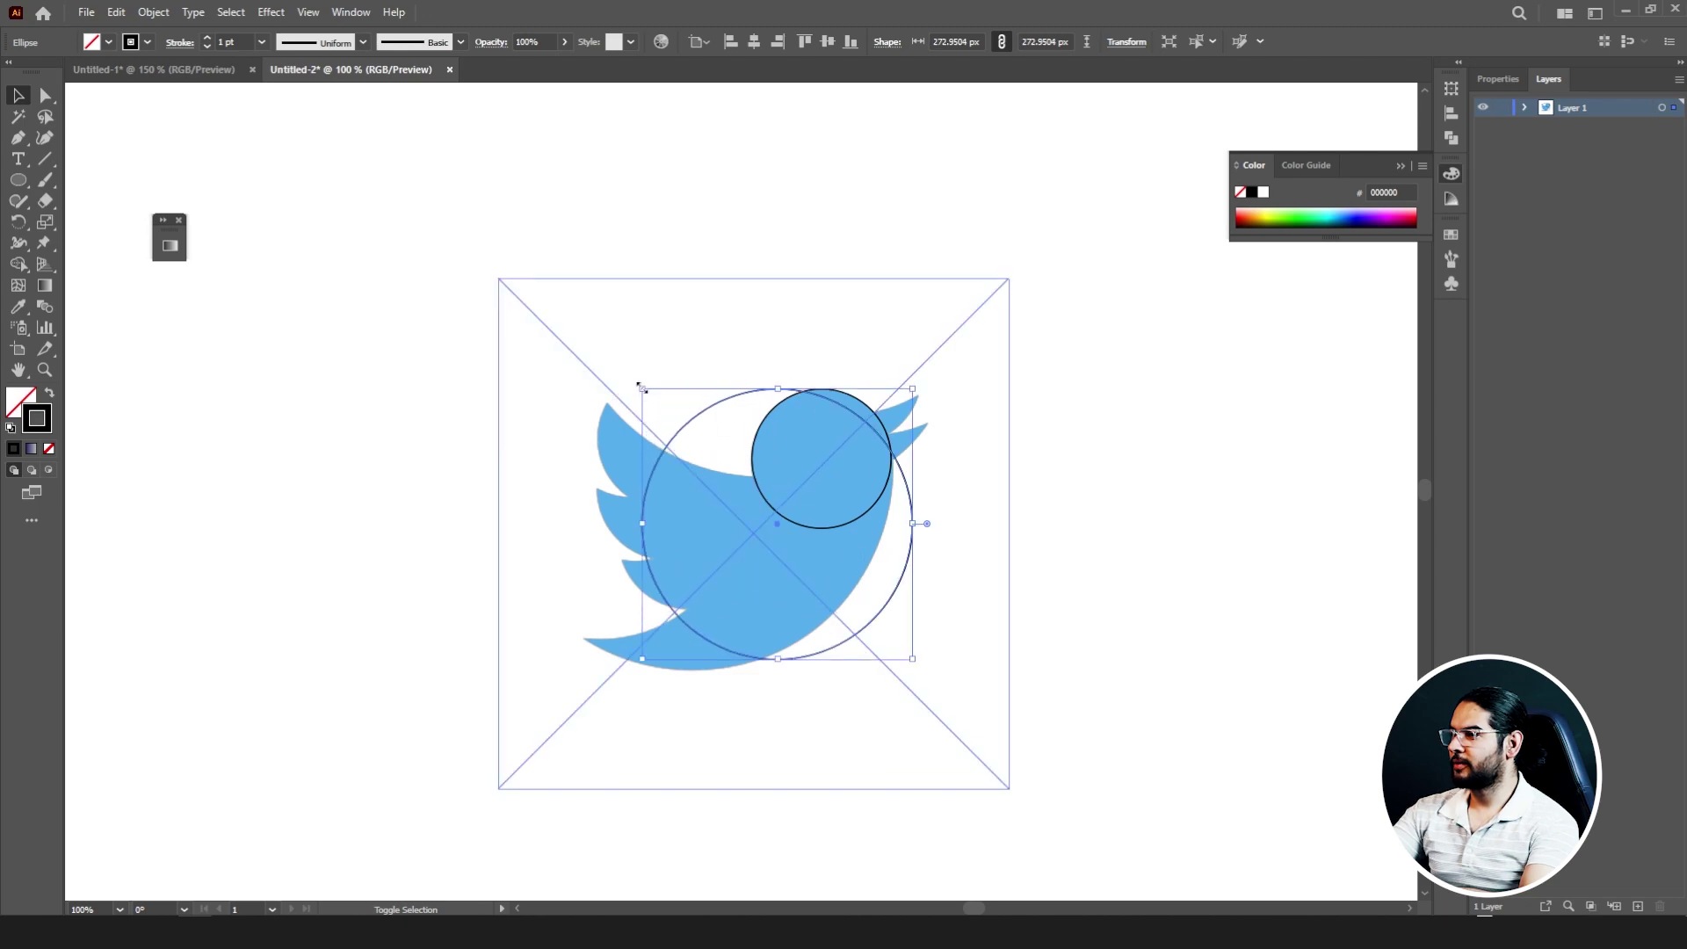
{"action": "left_click_drag", "start_coordinate": [642, 388], "coordinate": [501, 272]}
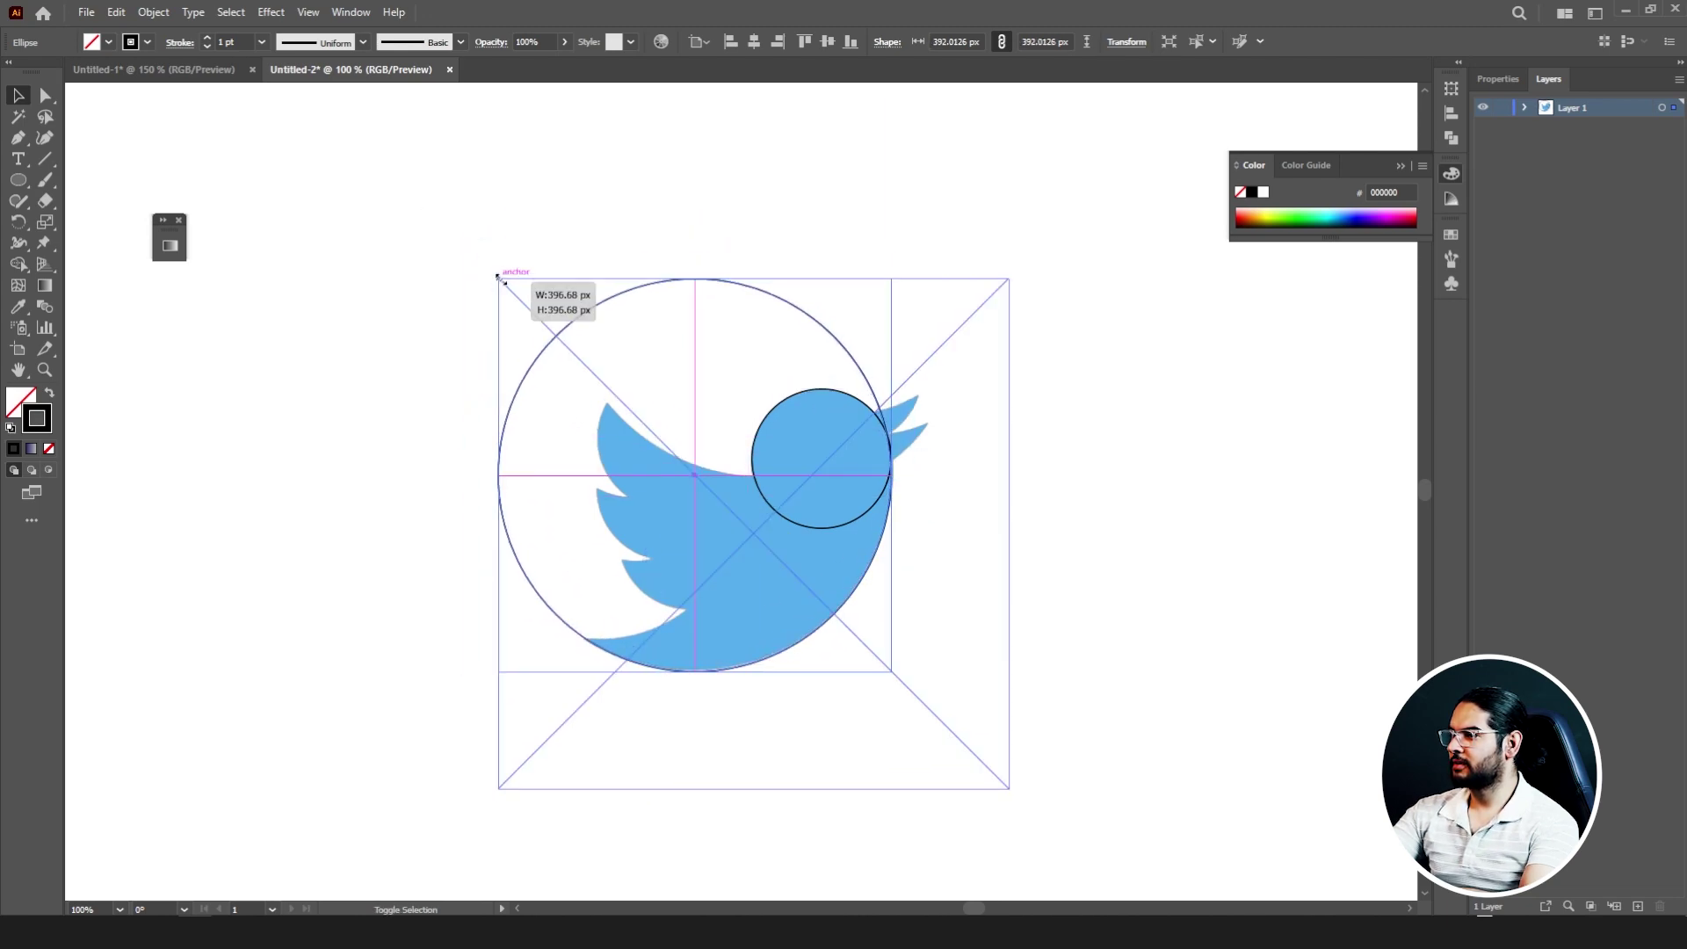
{"action": "left_click_drag", "start_coordinate": [690, 270], "coordinate": [576, 527]}
- Resize a circle to about 143 px, align the large one with the back, and copy the head circle for the wing
{"action": "scroll", "coordinate": [945, 322], "scroll_direction": "up", "scroll_amount": 3}
{"action": "scroll", "coordinate": [1057, 565], "scroll_direction": "down", "scroll_amount": 1}
{"action": "scroll", "coordinate": [320, 226], "scroll_direction": "down", "scroll_amount": 3}
{"action": "scroll", "coordinate": [650, 303], "scroll_direction": "up", "scroll_amount": 3}
{"action": "scroll", "coordinate": [650, 303], "scroll_direction": "down", "scroll_amount": 3}
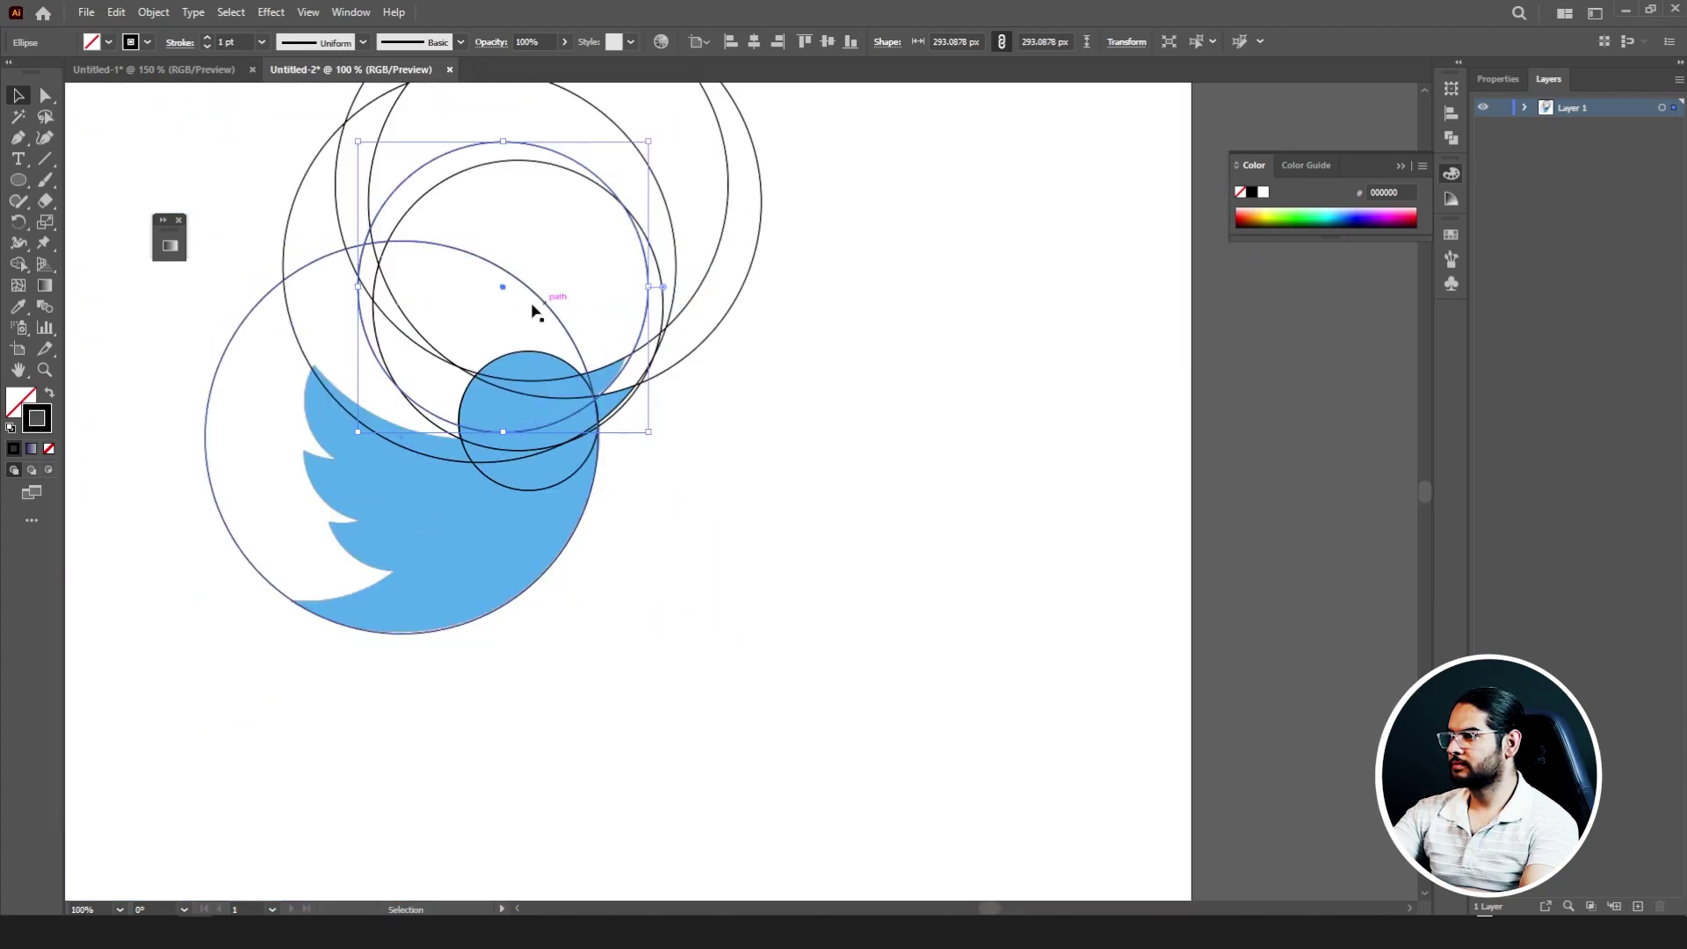
{"action": "scroll", "coordinate": [535, 312], "scroll_direction": "up", "scroll_amount": 3}
{"action": "left_click_drag", "start_coordinate": [409, 222], "coordinate": [316, 591]}
{"action": "scroll", "coordinate": [768, 451], "scroll_direction": "down", "scroll_amount": 3}
{"action": "scroll", "coordinate": [233, 613], "scroll_direction": "up", "scroll_amount": 3}
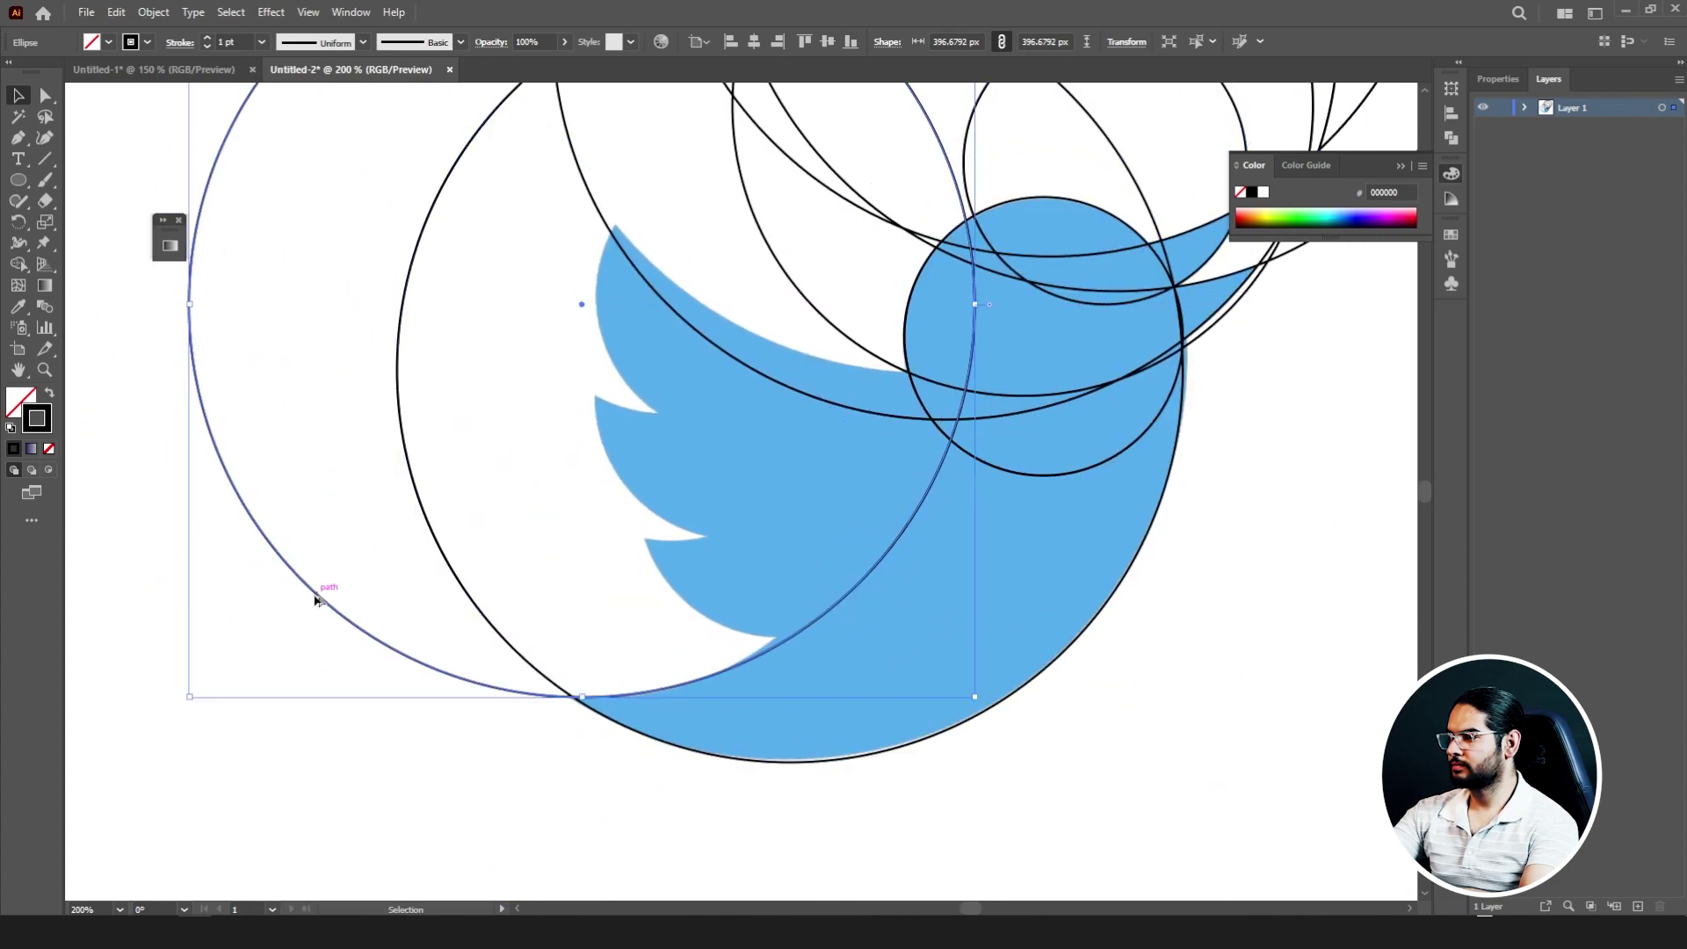
{"action": "left_click_drag", "start_coordinate": [625, 603], "coordinate": [690, 290]}
{"action": "left_click_drag", "start_coordinate": [1009, 475], "coordinate": [780, 433]}
{"action": "key", "text": "ctrl+minus"}
{"action": "key", "text": "ctrl+minus"}
{"action": "key", "text": "ctrl+minus"}
- Marquee-select all the construction circles, leaving the reference bird image out of the selection
{"action": "left_click", "coordinate": [434, 523]}
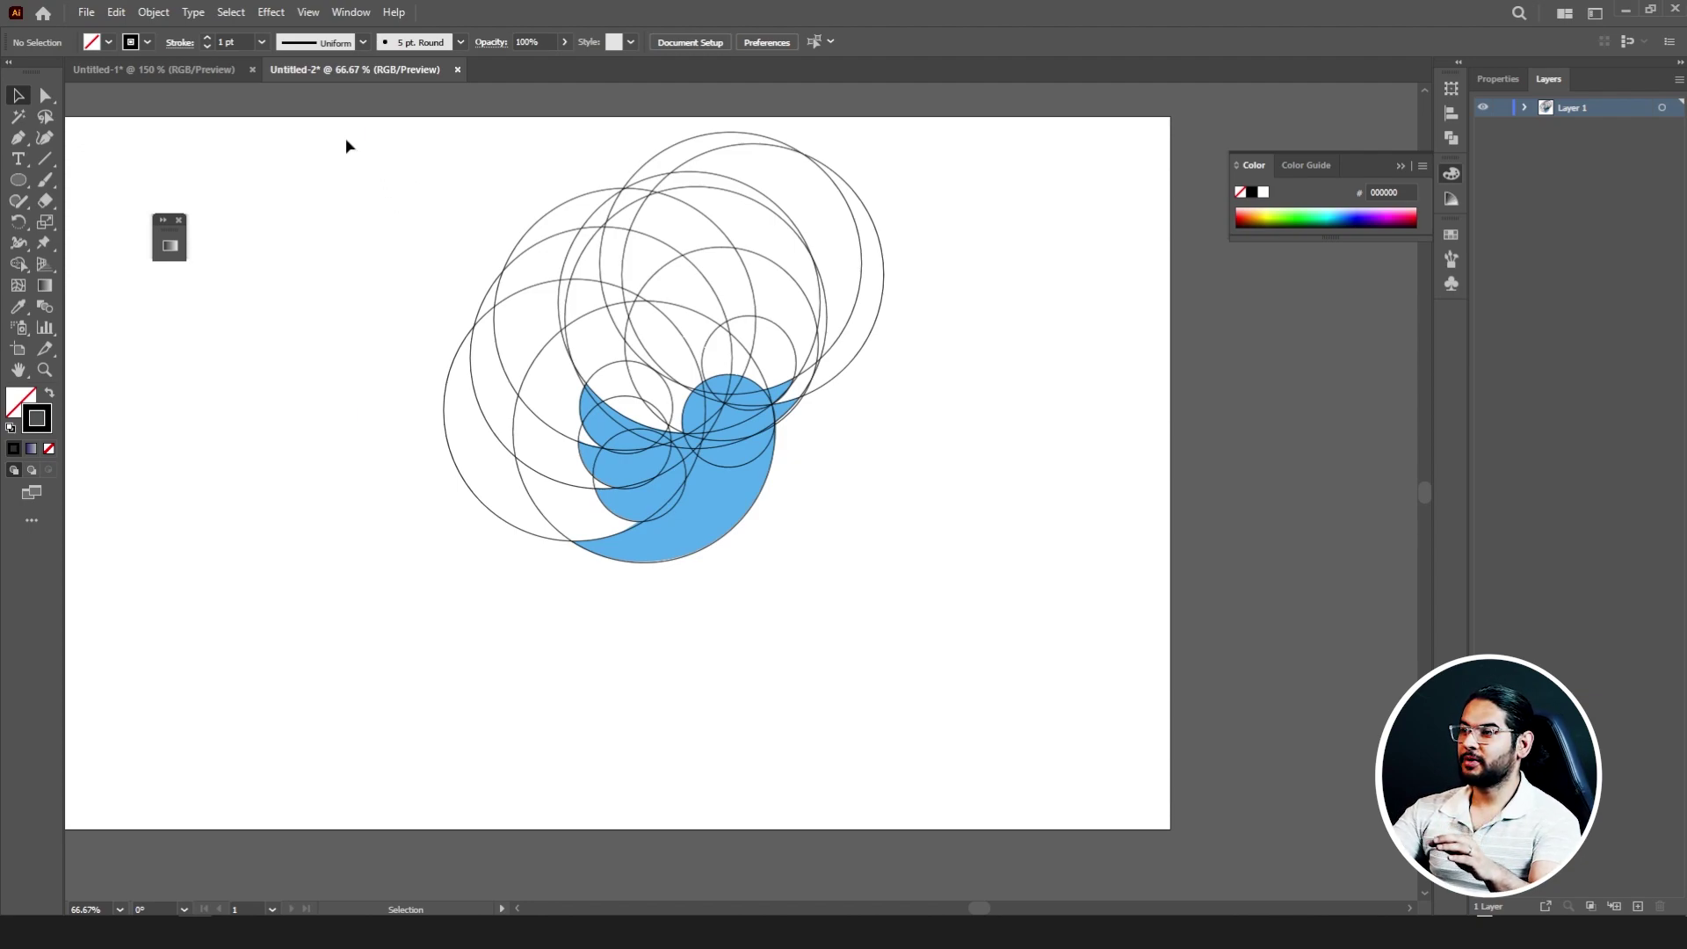
{"action": "left_click_drag", "start_coordinate": [347, 145], "coordinate": [948, 608]}
{"action": "left_click", "coordinate": [900, 646]}
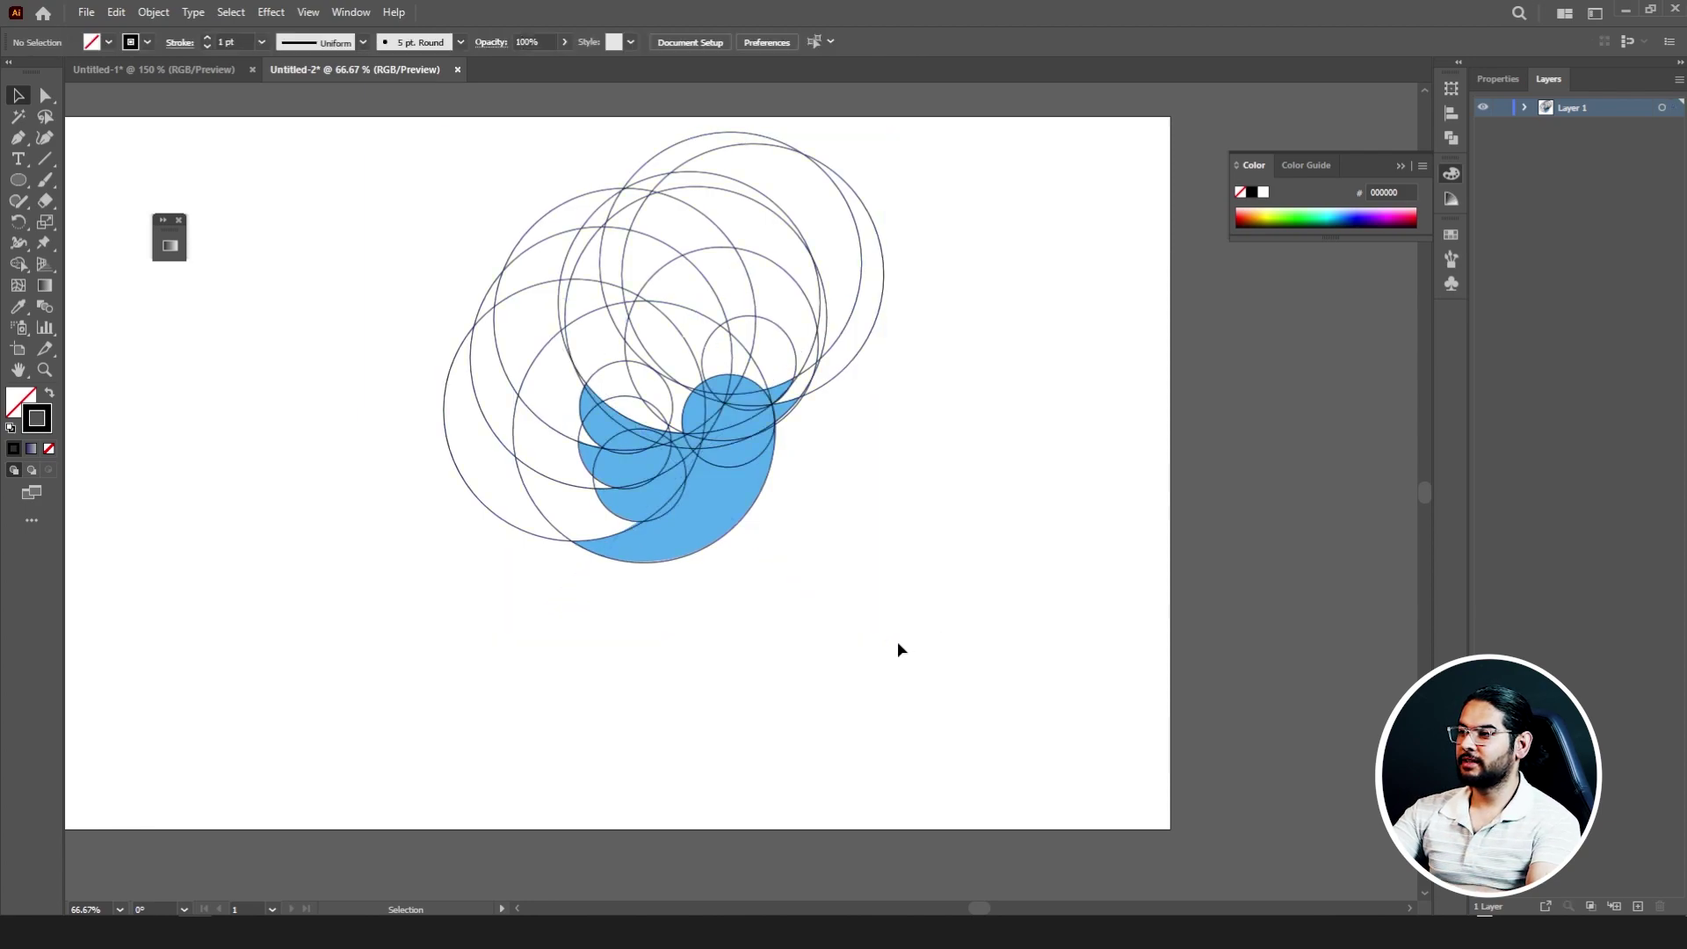
{"action": "left_click_drag", "start_coordinate": [357, 143], "coordinate": [944, 597]}
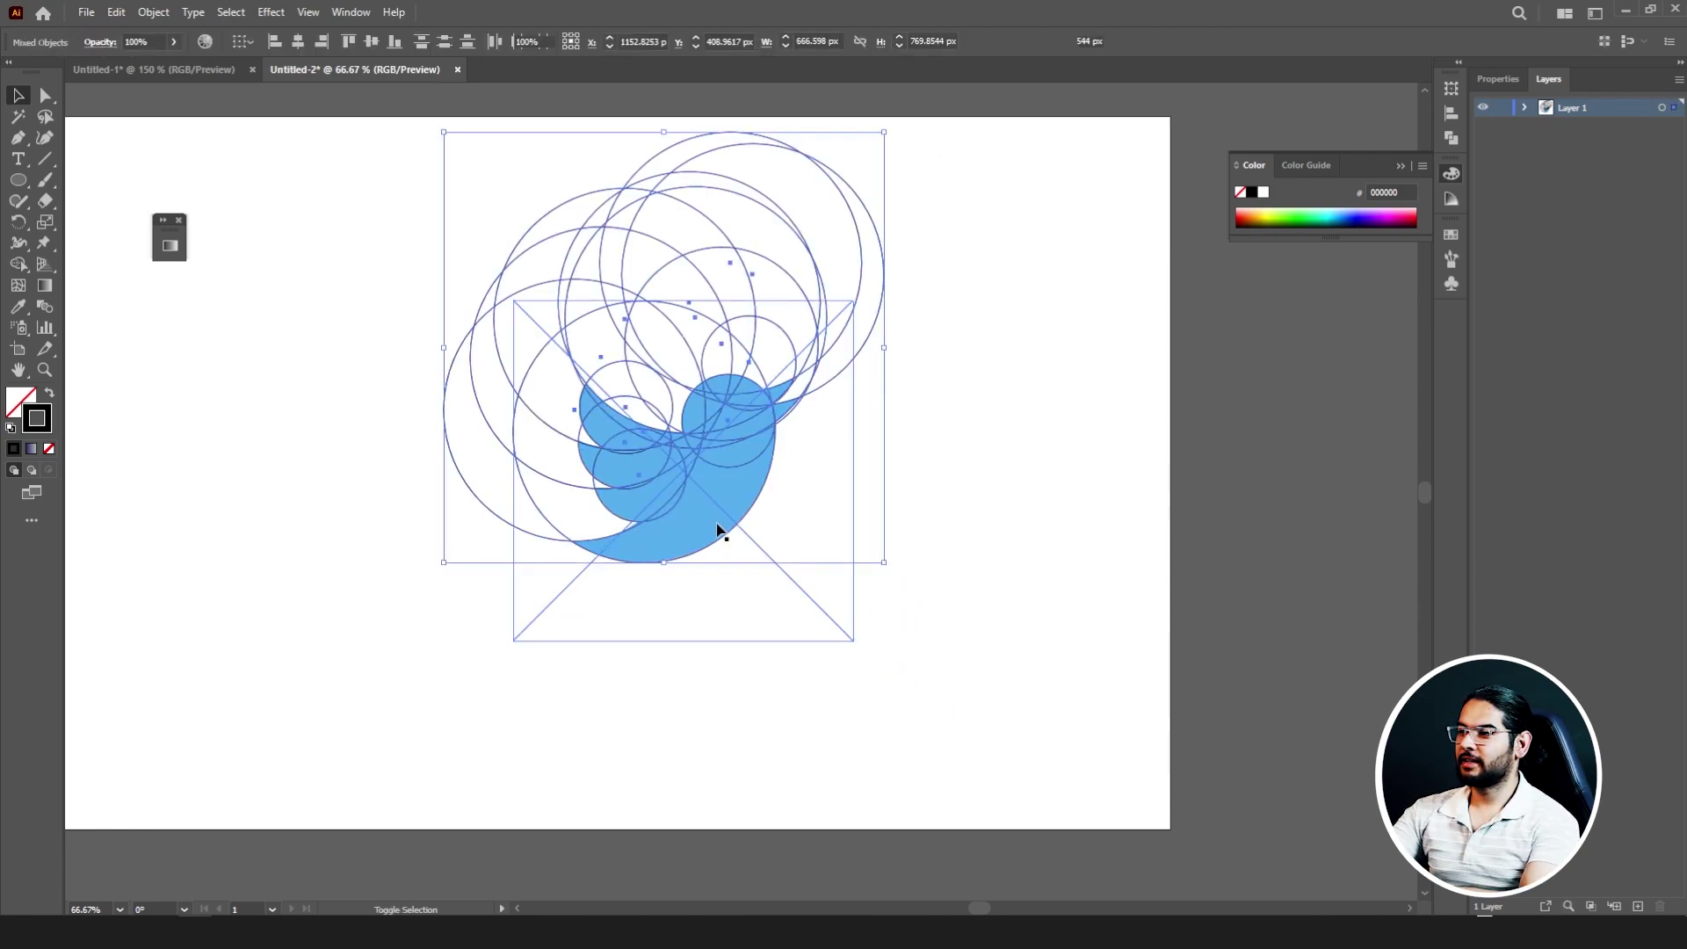
{"action": "left_click", "coordinate": [718, 530], "text": "shift"}
{"action": "left_click", "coordinate": [19, 265]}
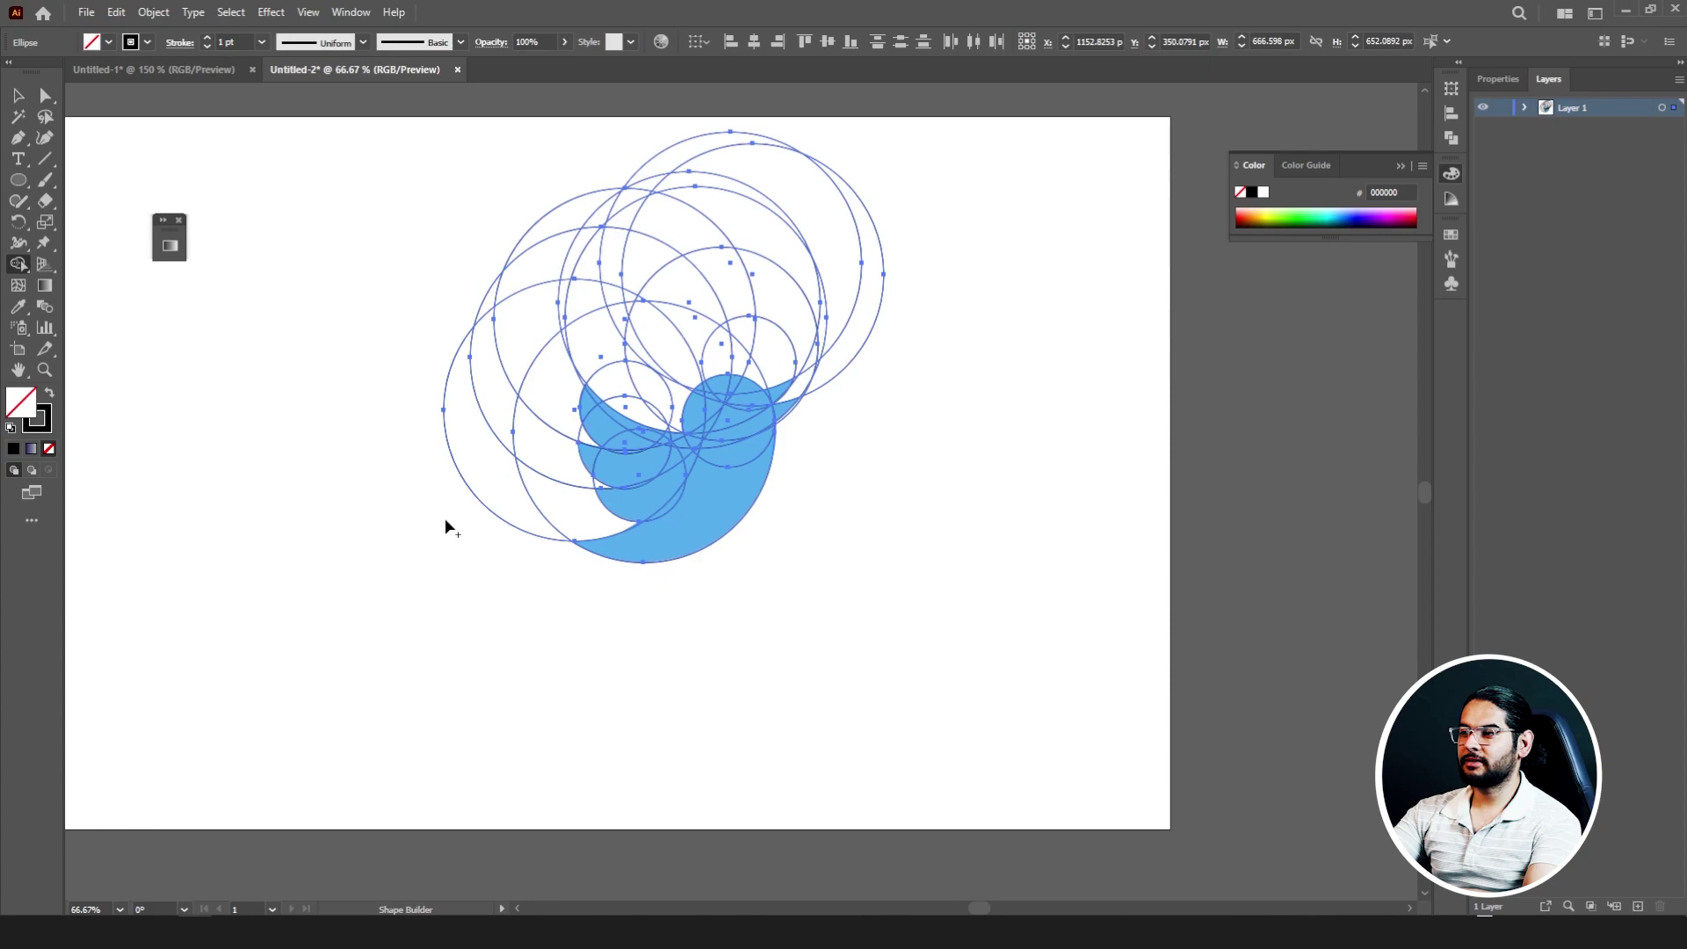
- Delete the outer crescents, the small circle's outer region and the central empty regions with Shape Builder
{"action": "mouse_move", "coordinate": [471, 588]}
{"action": "left_mouse_down"}
{"action": "mouse_move", "coordinate": [556, 497]}
{"action": "mouse_move", "coordinate": [553, 410]}
{"action": "mouse_move", "coordinate": [563, 465]}
{"action": "mouse_move", "coordinate": [478, 382]}
{"action": "mouse_move", "coordinate": [506, 271]}
{"action": "mouse_move", "coordinate": [499, 358]}
{"action": "mouse_move", "coordinate": [552, 211]}
{"action": "mouse_move", "coordinate": [550, 328]}
{"action": "mouse_move", "coordinate": [743, 67]}
{"action": "mouse_move", "coordinate": [597, 255]}
{"action": "mouse_move", "coordinate": [765, 250]}
{"action": "mouse_move", "coordinate": [723, 278]}
{"action": "mouse_move", "coordinate": [842, 383]}
{"action": "left_mouse_up"}
{"action": "mouse_move", "coordinate": [832, 464]}
{"action": "left_mouse_down"}
{"action": "mouse_move", "coordinate": [805, 489]}
{"action": "mouse_move", "coordinate": [783, 471]}
{"action": "mouse_move", "coordinate": [713, 472]}
{"action": "mouse_move", "coordinate": [646, 518]}
{"action": "mouse_move", "coordinate": [610, 492]}
{"action": "left_mouse_up"}
{"action": "mouse_move", "coordinate": [564, 400]}
{"action": "left_mouse_down"}
{"action": "mouse_move", "coordinate": [627, 343]}
{"action": "mouse_move", "coordinate": [687, 327]}
{"action": "mouse_move", "coordinate": [622, 304]}
{"action": "mouse_move", "coordinate": [639, 306]}
{"action": "mouse_move", "coordinate": [732, 387]}
{"action": "mouse_move", "coordinate": [611, 429]}
{"action": "mouse_move", "coordinate": [638, 429]}
{"action": "mouse_move", "coordinate": [639, 450]}
{"action": "mouse_move", "coordinate": [614, 399]}
{"action": "mouse_move", "coordinate": [629, 440]}
{"action": "left_mouse_up"}
- Zoom in and delete the stray sliver, the triangle above the bird and the beak slivers
{"action": "key", "text": "ctrl+1"}
{"action": "scroll", "coordinate": [616, 461], "scroll_direction": "up", "scroll_amount": 2}
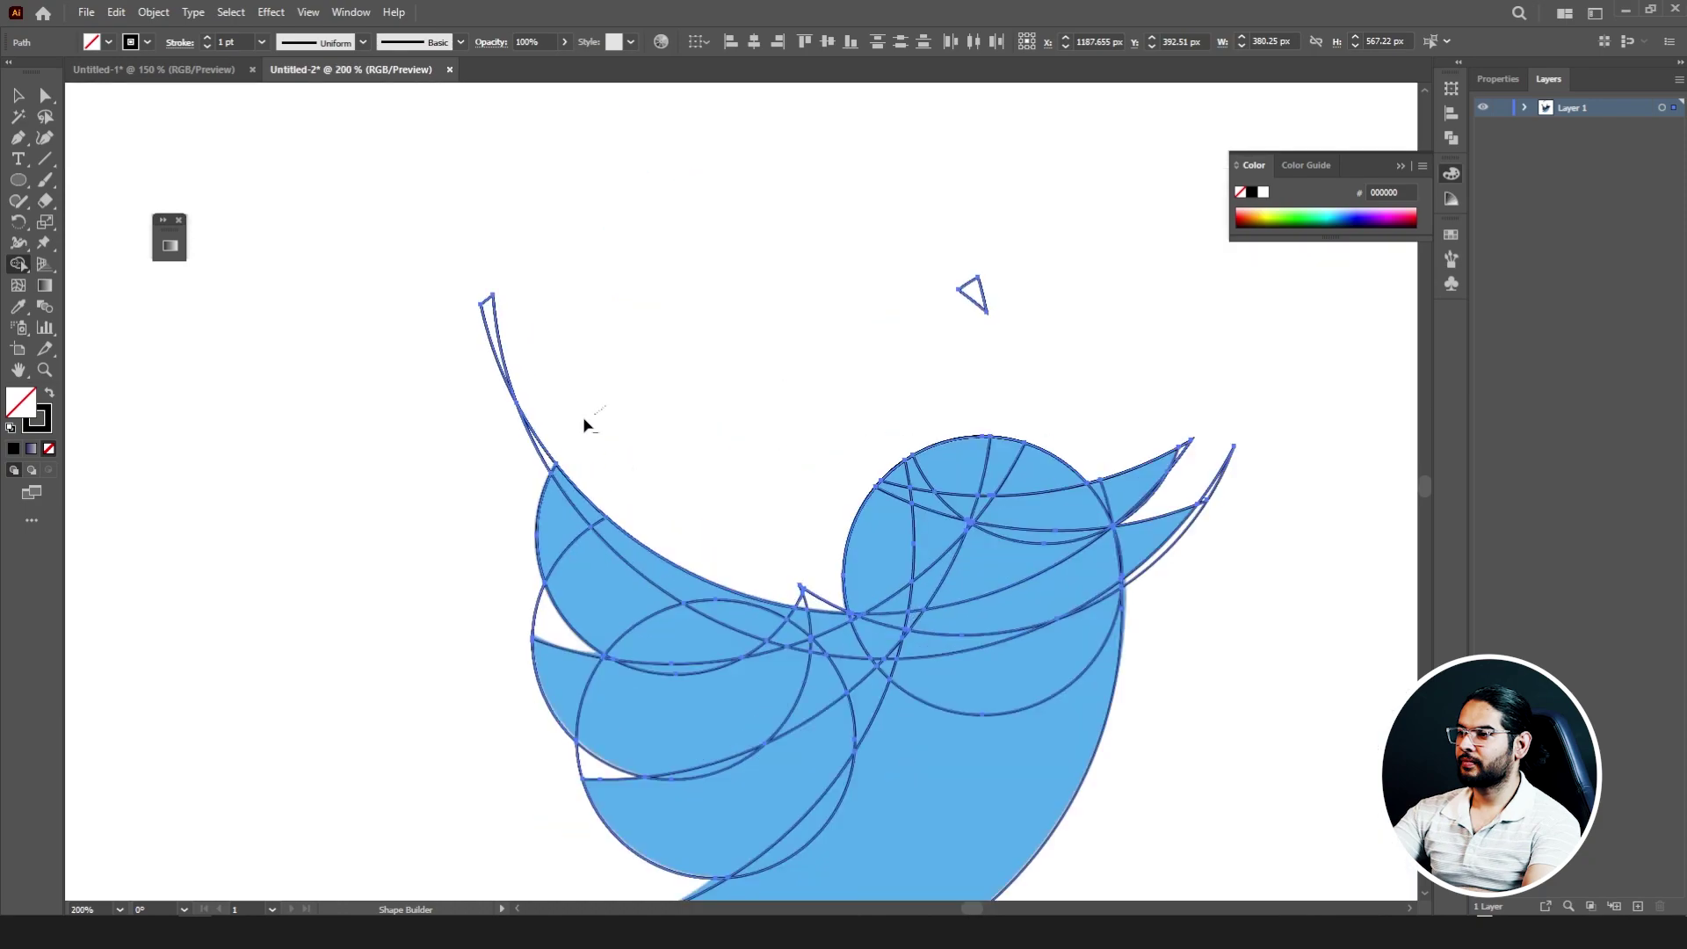
{"action": "left_click_drag", "start_coordinate": [524, 323], "coordinate": [527, 322]}
{"action": "left_click", "coordinate": [984, 303], "text": "alt"}
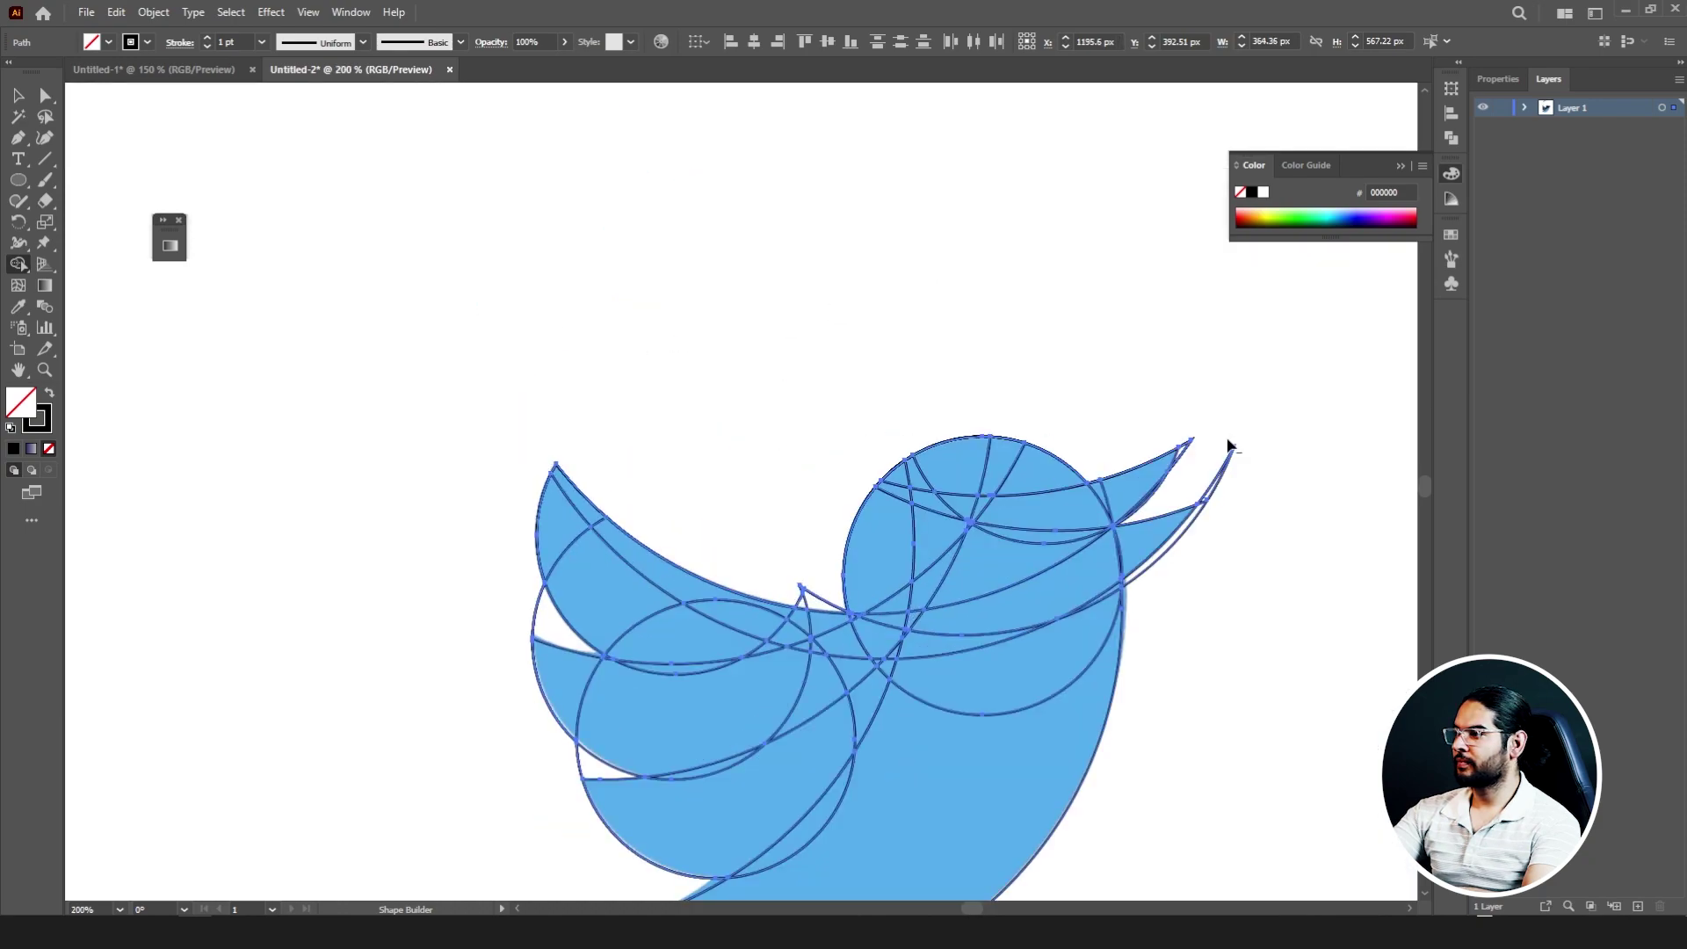
{"action": "mouse_move", "coordinate": [1188, 436]}
{"action": "left_mouse_down"}
{"action": "mouse_move", "coordinate": [1220, 456]}
{"action": "mouse_move", "coordinate": [1213, 516]}
{"action": "mouse_move", "coordinate": [1137, 570]}
{"action": "left_mouse_up"}
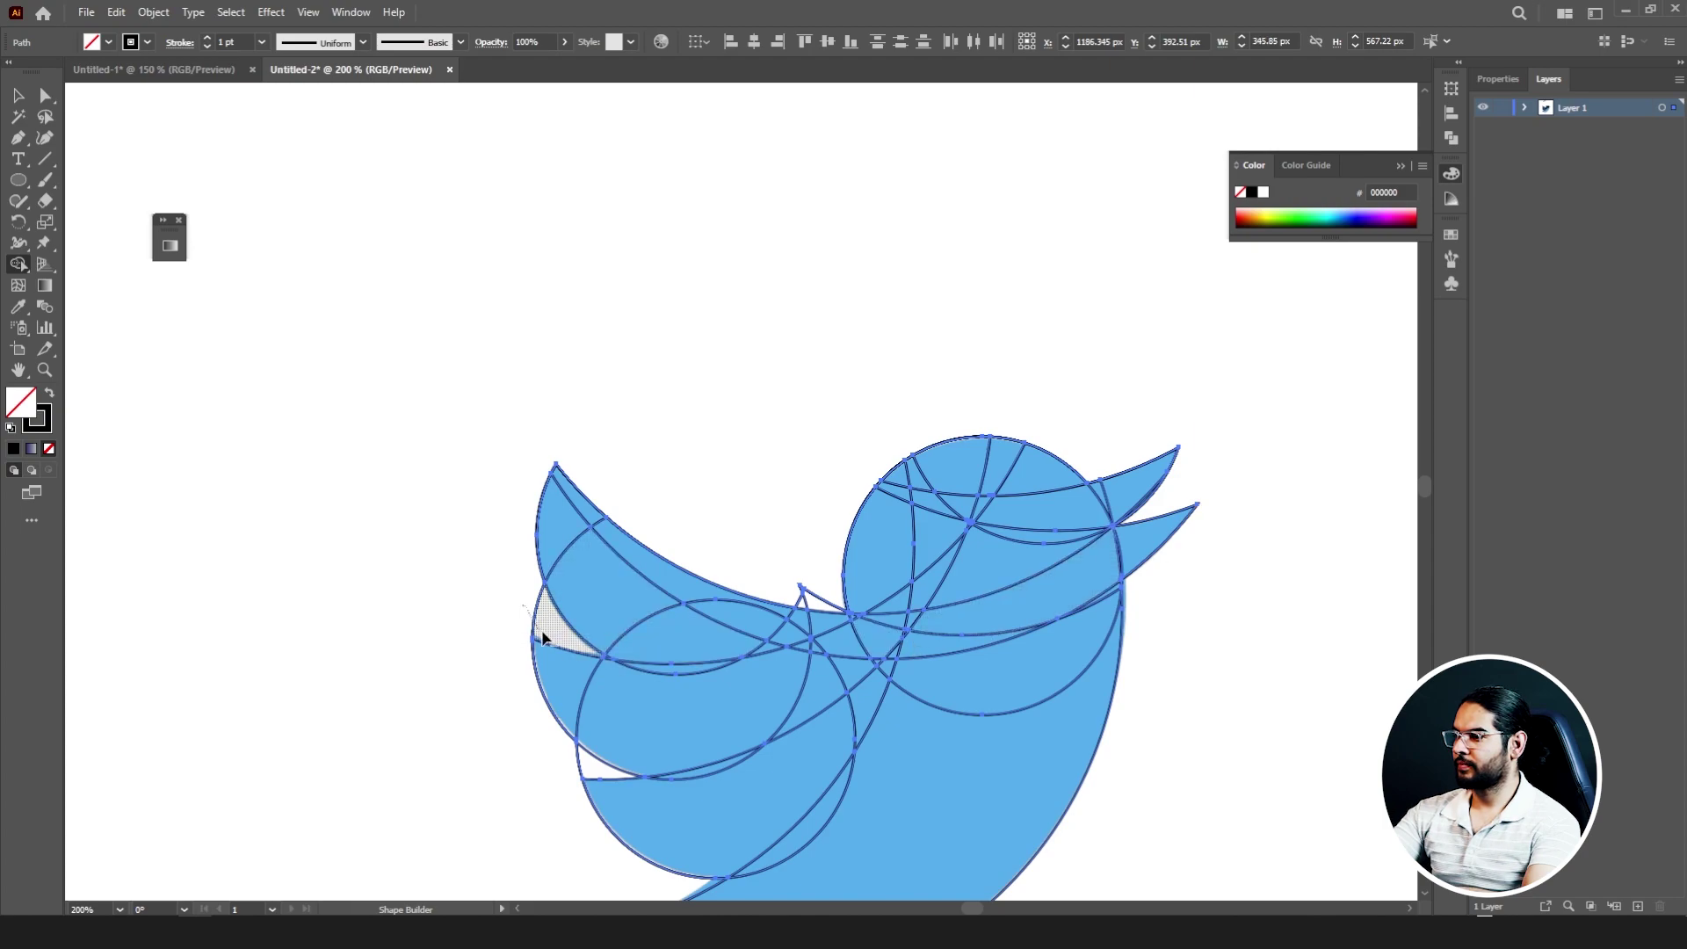
- Remove the last leftover small triangles and sliver around the bird
{"action": "scroll", "coordinate": [584, 772], "scroll_direction": "down", "scroll_amount": 2}
{"action": "scroll", "coordinate": [697, 692], "scroll_direction": "up", "scroll_amount": 2}
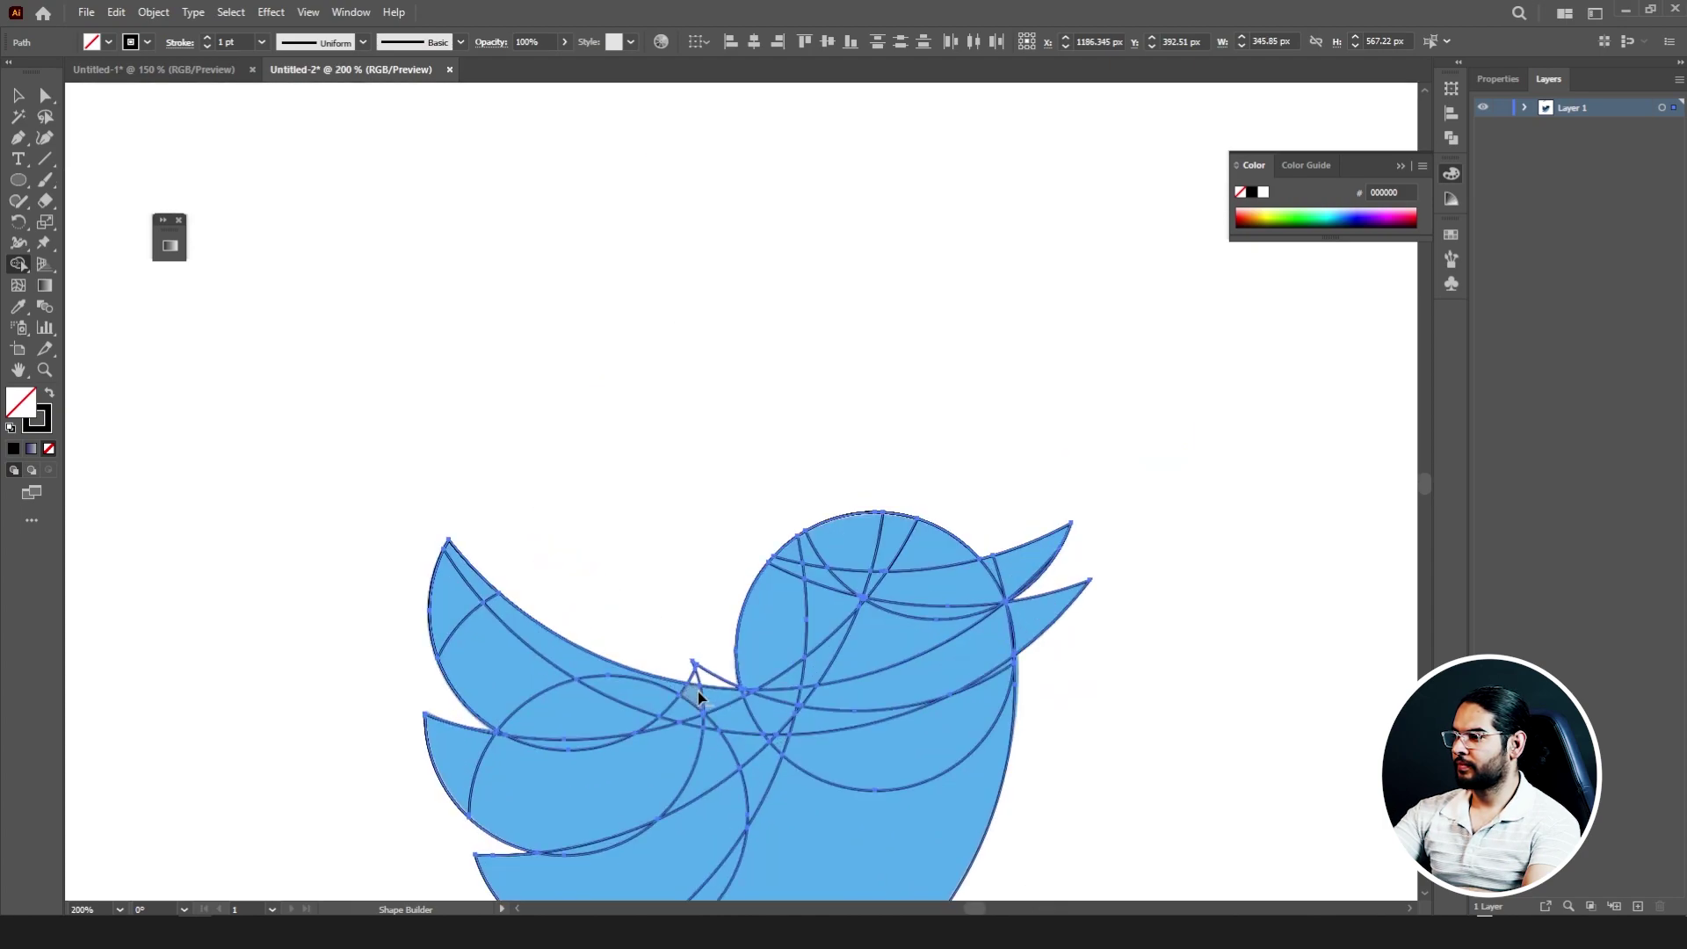
{"action": "scroll", "coordinate": [710, 665], "scroll_direction": "down", "scroll_amount": 2}
{"action": "scroll", "coordinate": [698, 662], "scroll_direction": "up", "scroll_amount": 3}
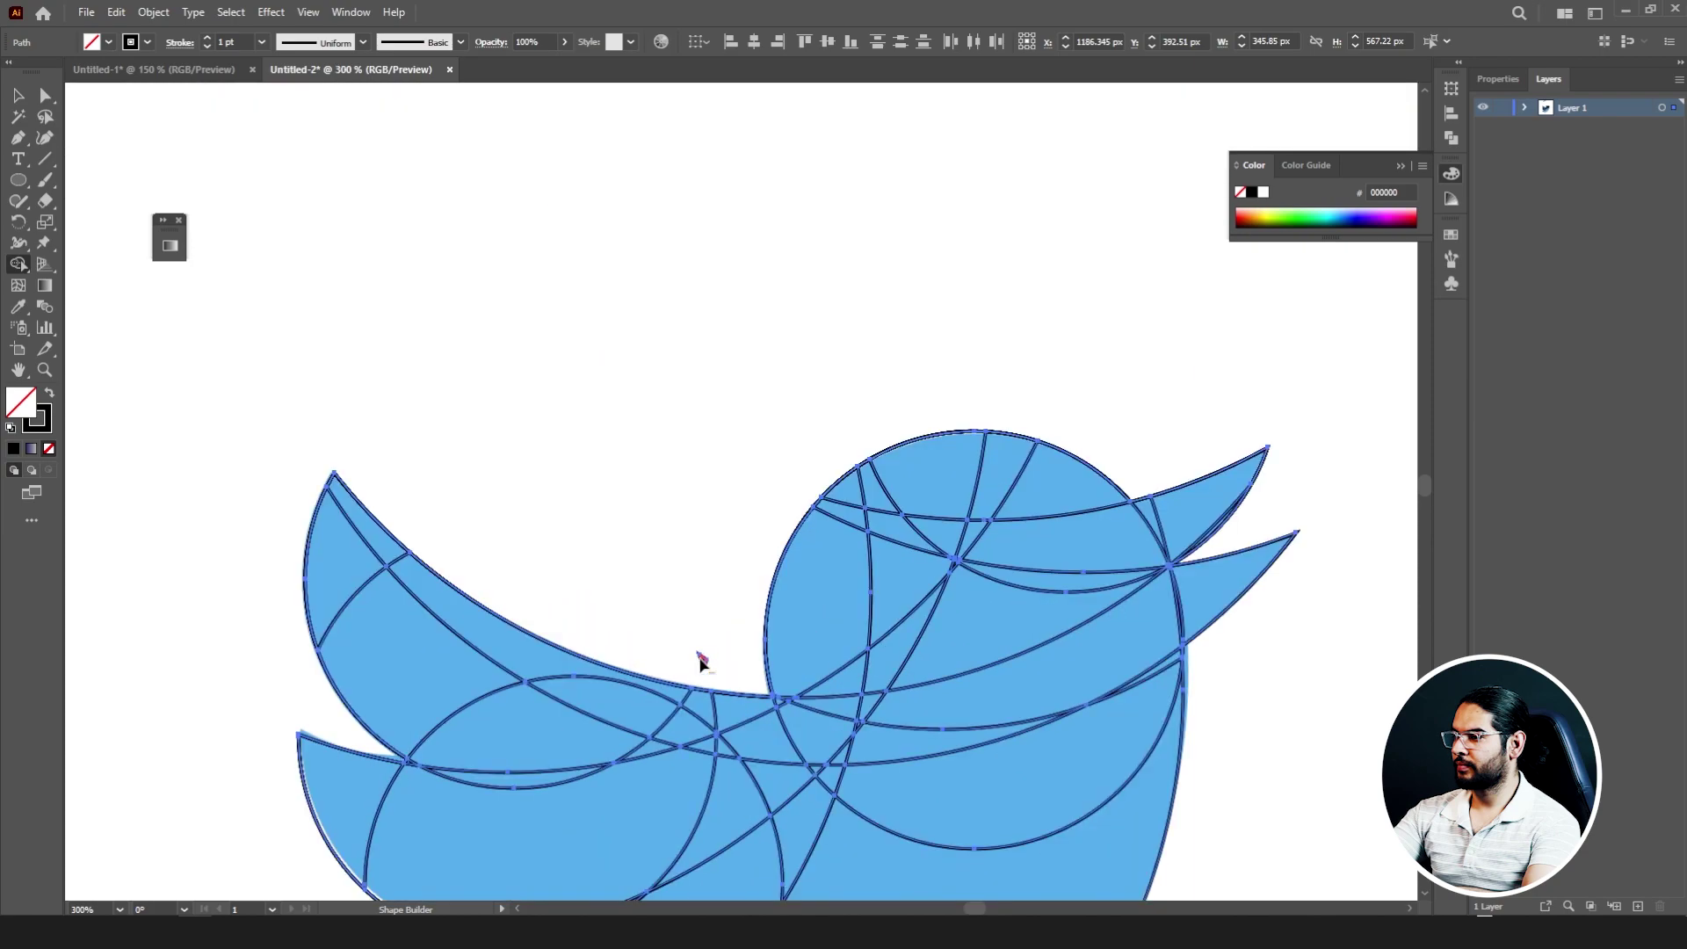
{"action": "scroll", "coordinate": [720, 661], "scroll_direction": "down", "scroll_amount": 2}
{"action": "scroll", "coordinate": [730, 661], "scroll_direction": "down", "scroll_amount": 4}
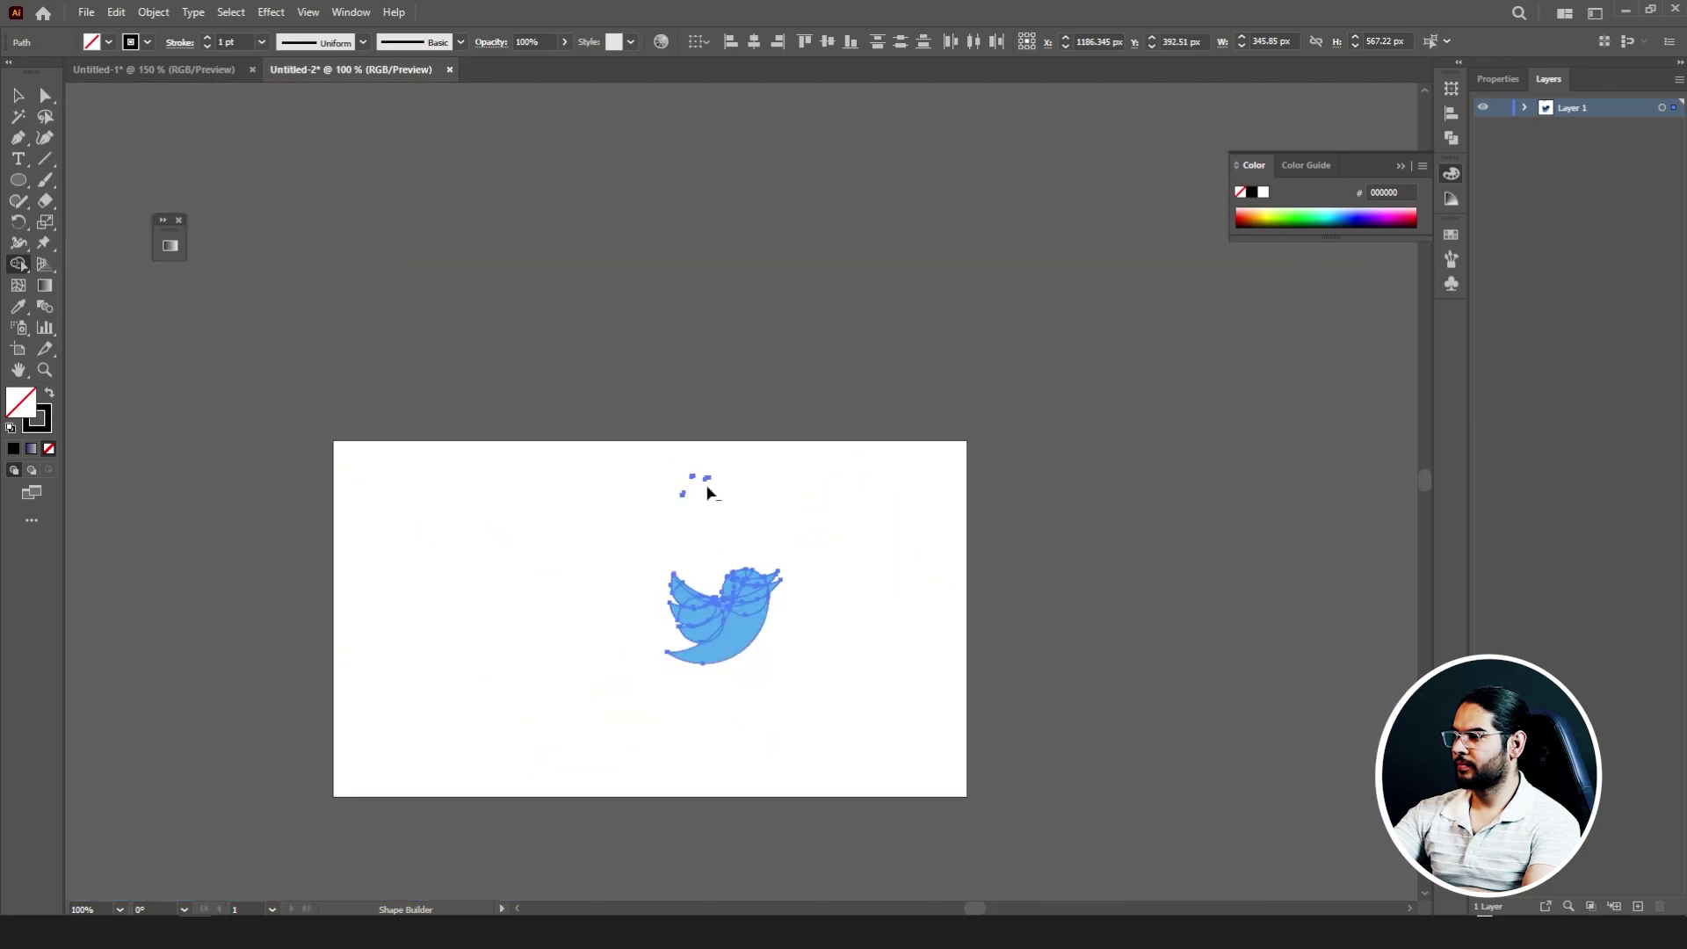
{"action": "scroll", "coordinate": [697, 483], "scroll_direction": "up", "scroll_amount": 5}
{"action": "scroll", "coordinate": [763, 808], "scroll_direction": "up", "scroll_amount": 1}
{"action": "scroll", "coordinate": [760, 830], "scroll_direction": "up", "scroll_amount": 5}
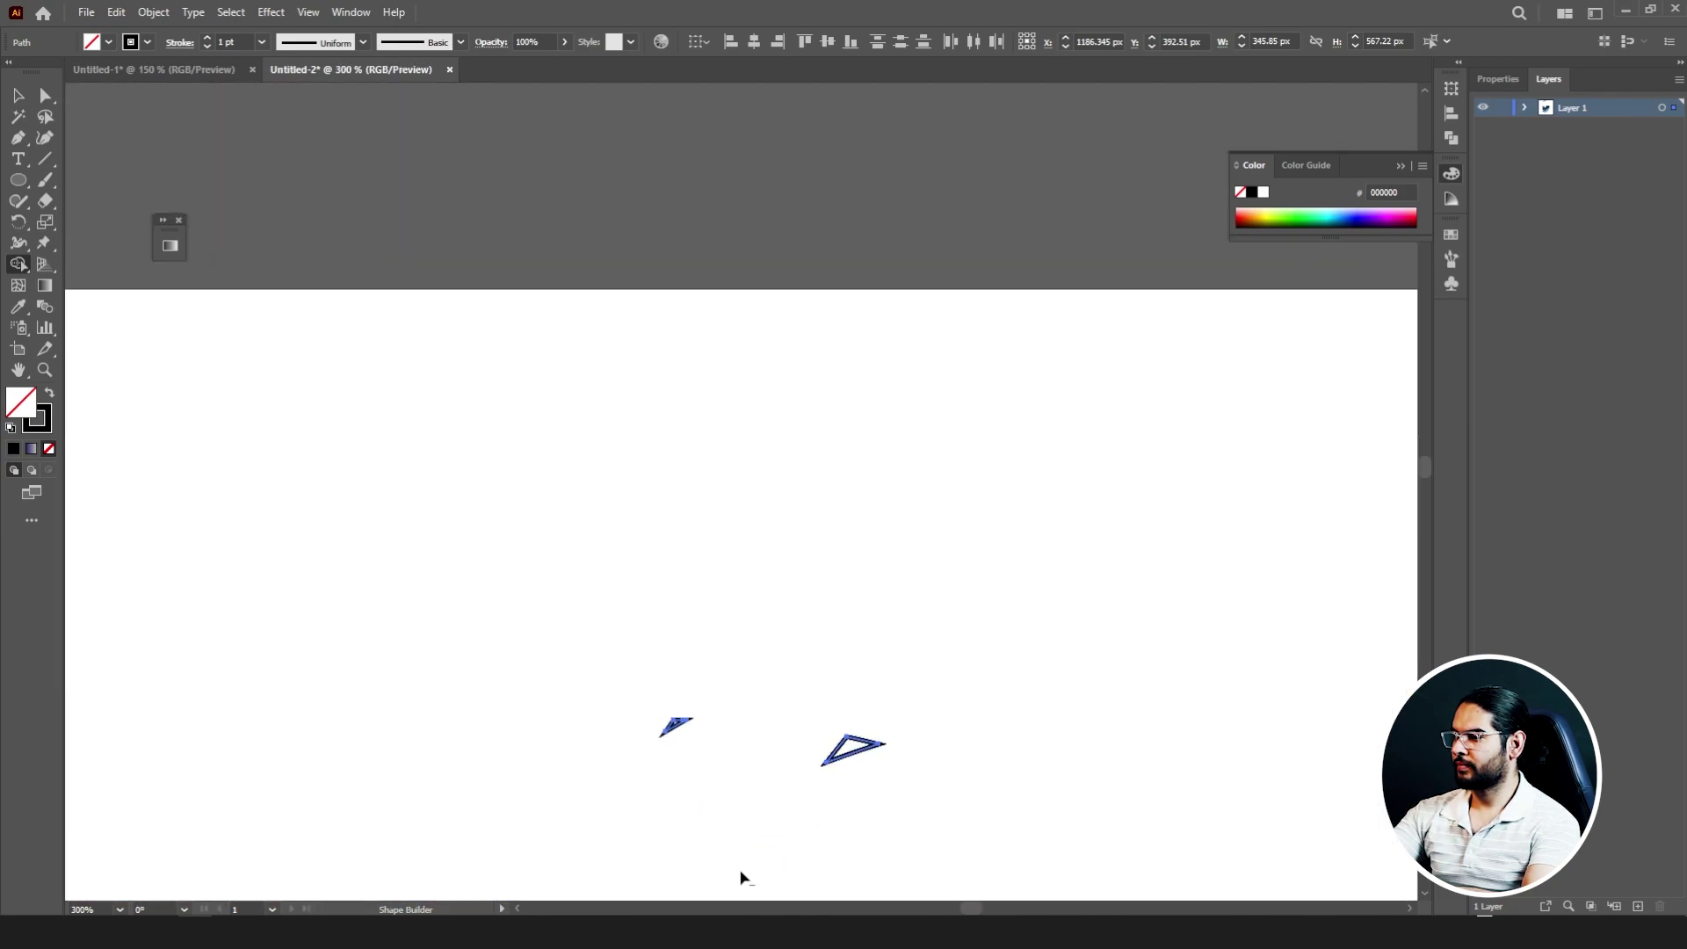
{"action": "left_click_drag", "start_coordinate": [735, 806], "coordinate": [745, 527]}
{"action": "left_click", "coordinate": [606, 663], "text": "alt"}
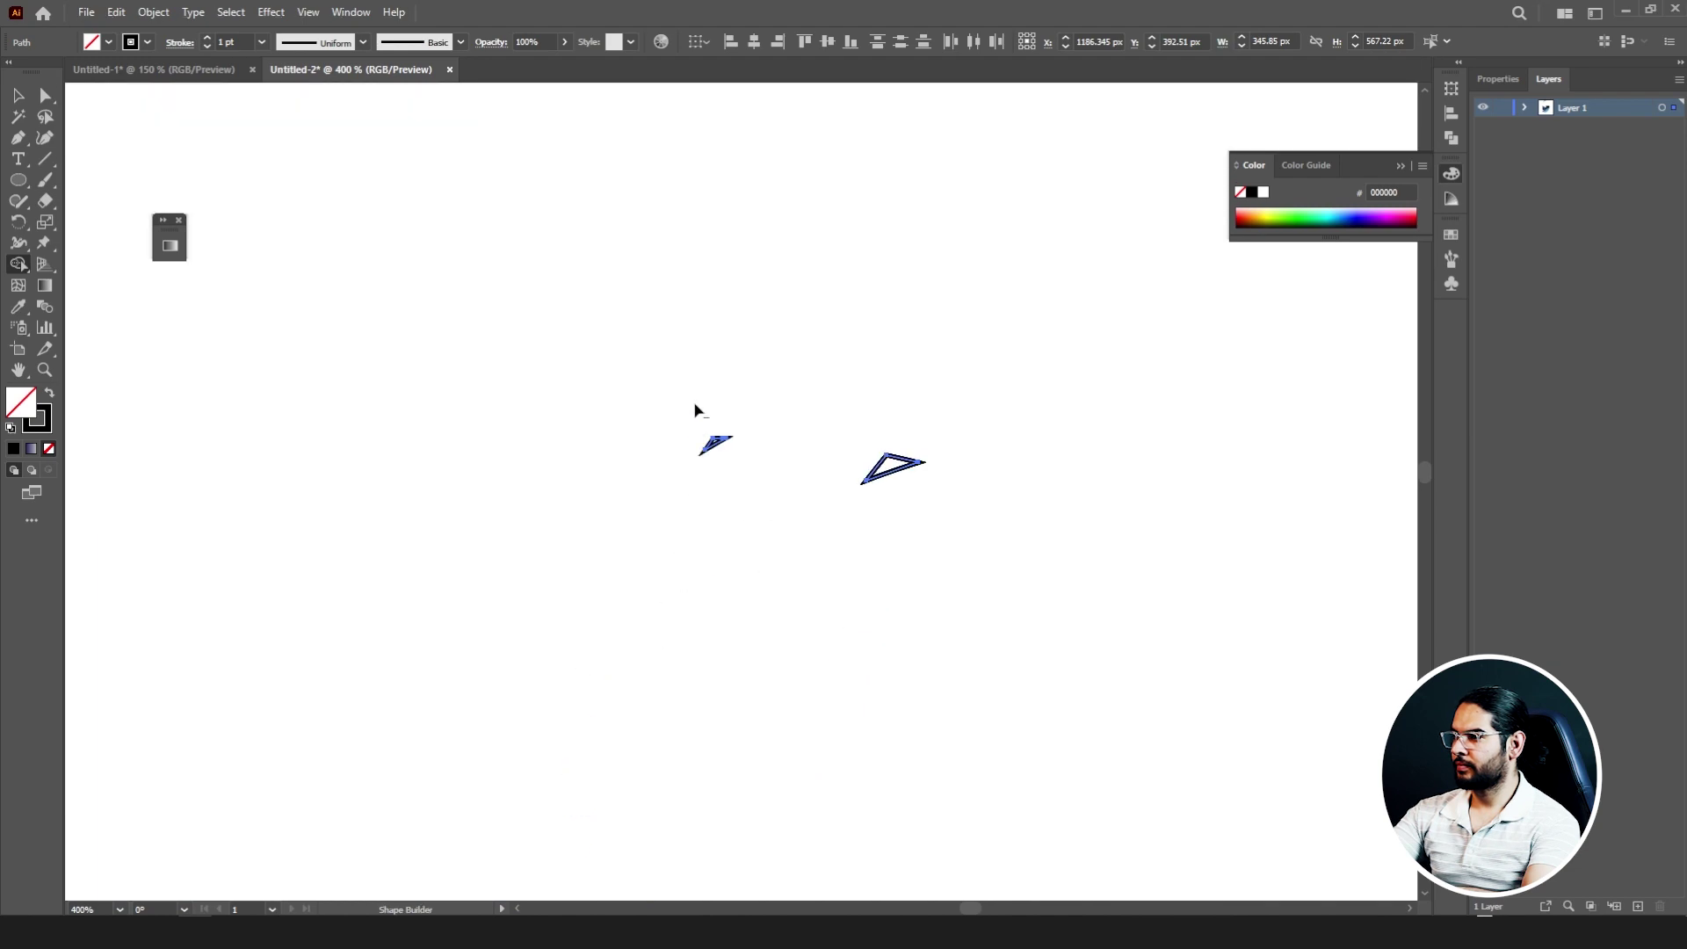
{"action": "left_click", "coordinate": [716, 443], "text": "alt"}
{"action": "left_click", "coordinate": [892, 467], "text": "alt"}
{"action": "scroll", "coordinate": [847, 551], "scroll_direction": "down", "scroll_amount": 3}
{"action": "scroll", "coordinate": [862, 661], "scroll_direction": "down", "scroll_amount": 3}
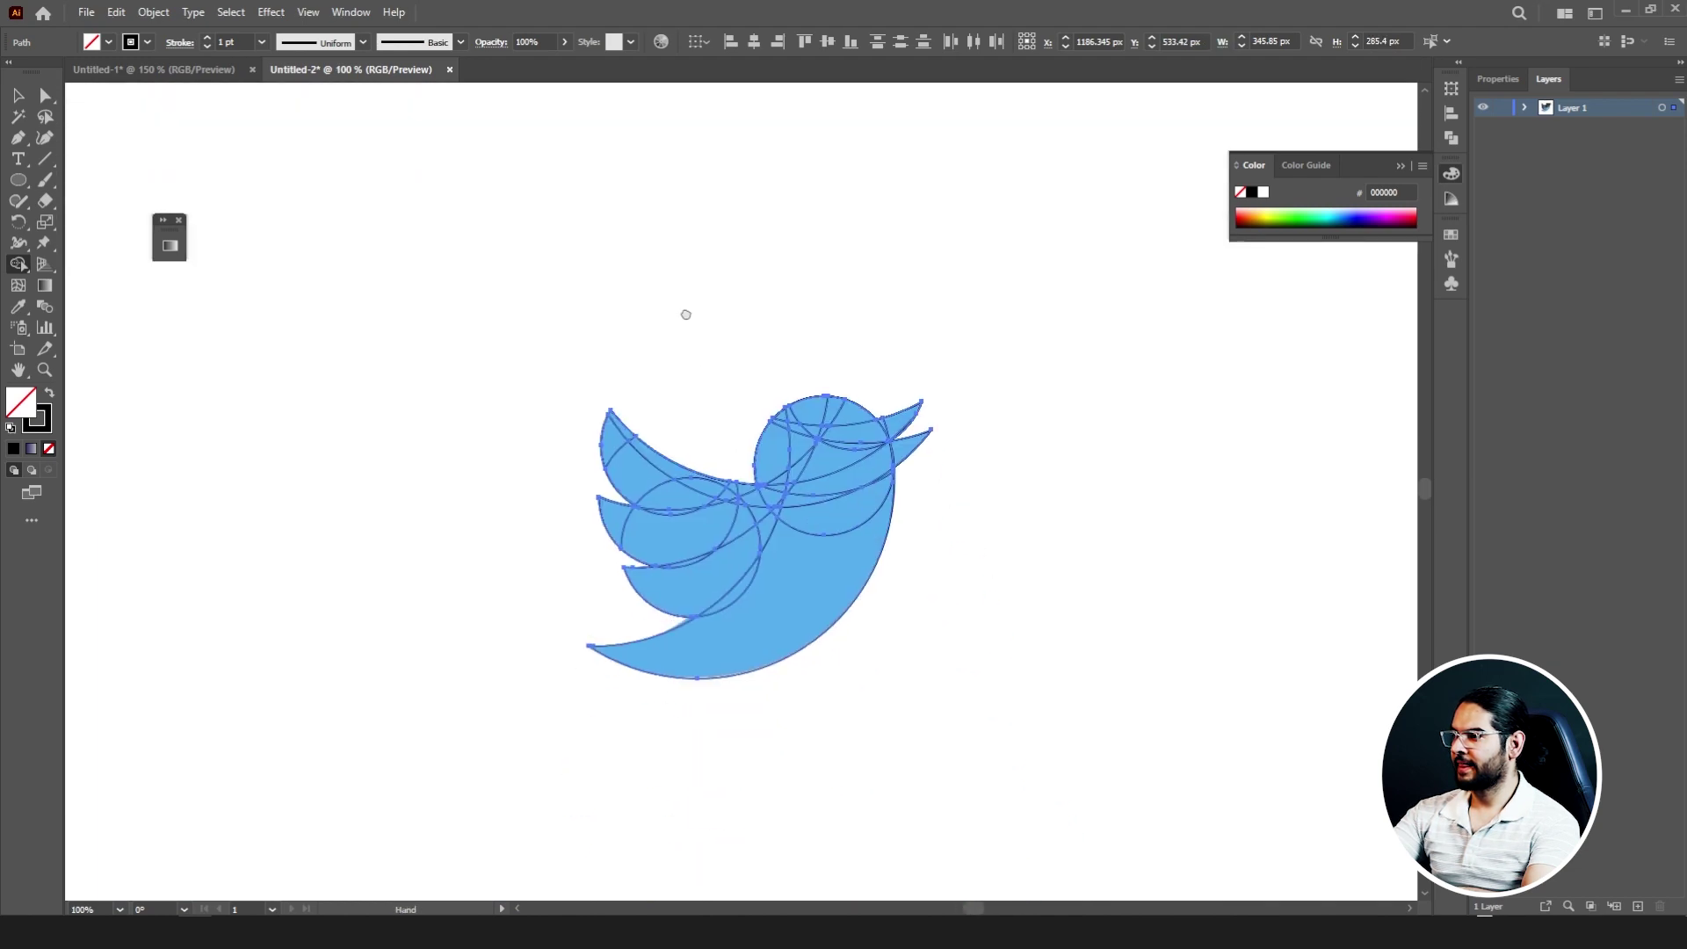
{"action": "scroll", "coordinate": [763, 401], "scroll_direction": "up", "scroll_amount": 2}
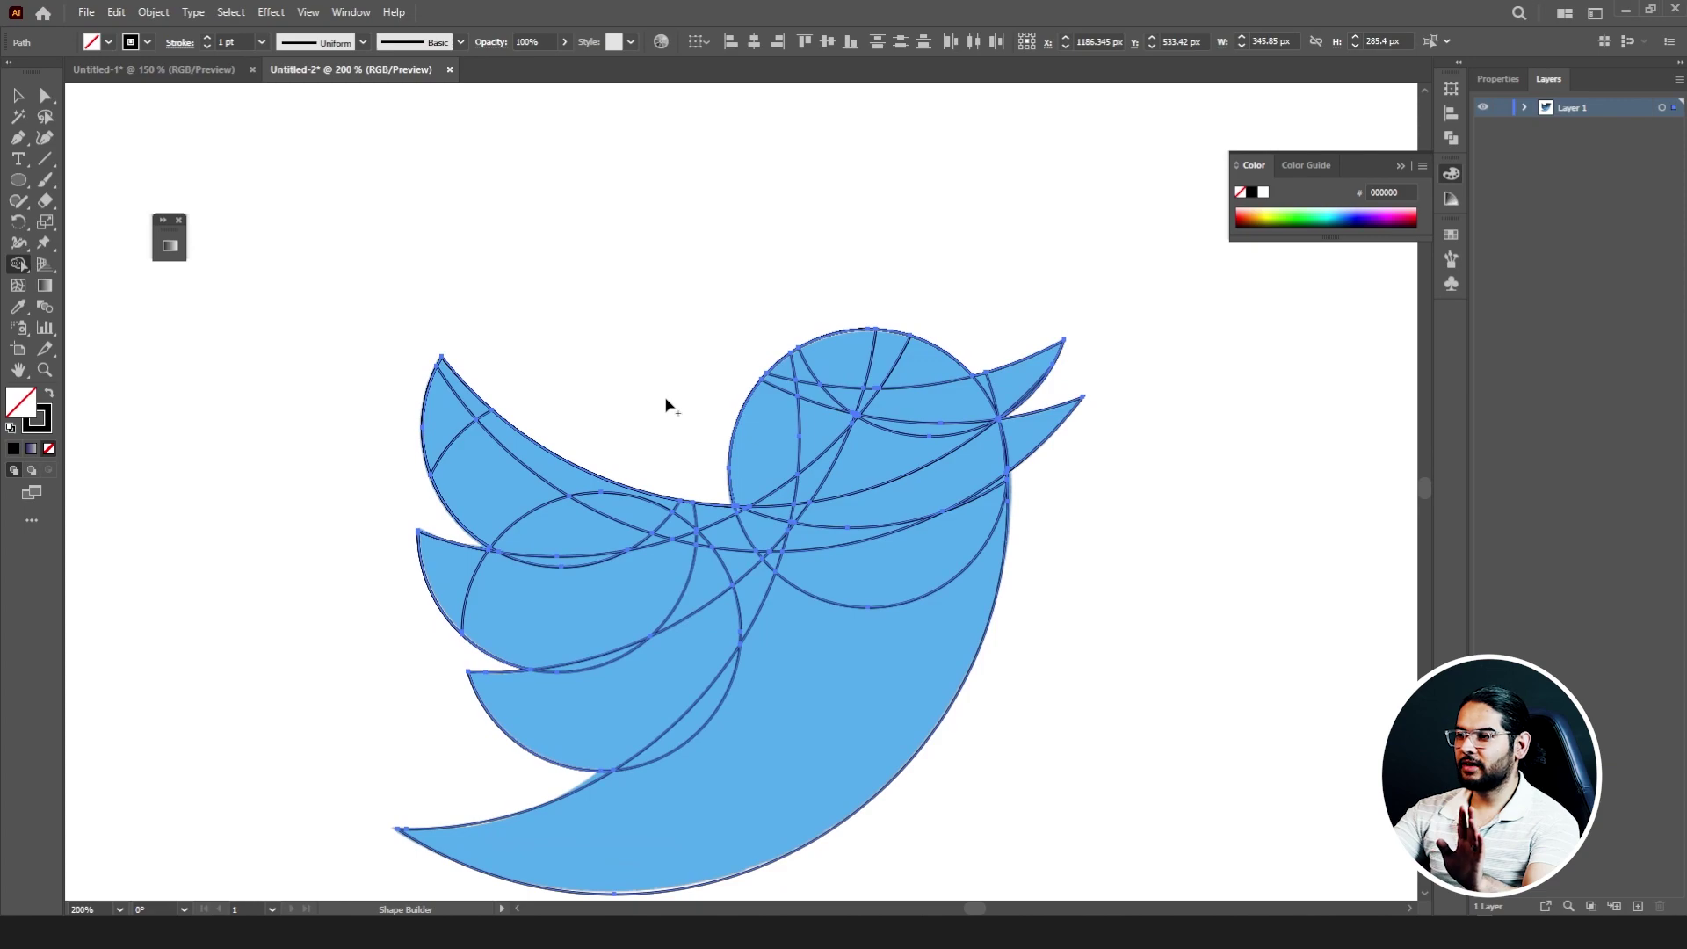
- Unite the wing, head, eye, body and tail regions into one bird path and select it
{"action": "mouse_move", "coordinate": [438, 415]}
{"action": "left_mouse_down"}
{"action": "mouse_move", "coordinate": [502, 438]}
{"action": "mouse_move", "coordinate": [494, 474]}
{"action": "mouse_move", "coordinate": [544, 563]}
{"action": "mouse_move", "coordinate": [620, 538]}
{"action": "mouse_move", "coordinate": [626, 502]}
{"action": "mouse_move", "coordinate": [734, 532]}
{"action": "mouse_move", "coordinate": [794, 522]}
{"action": "mouse_move", "coordinate": [809, 487]}
{"action": "mouse_move", "coordinate": [765, 466]}
{"action": "left_mouse_up"}
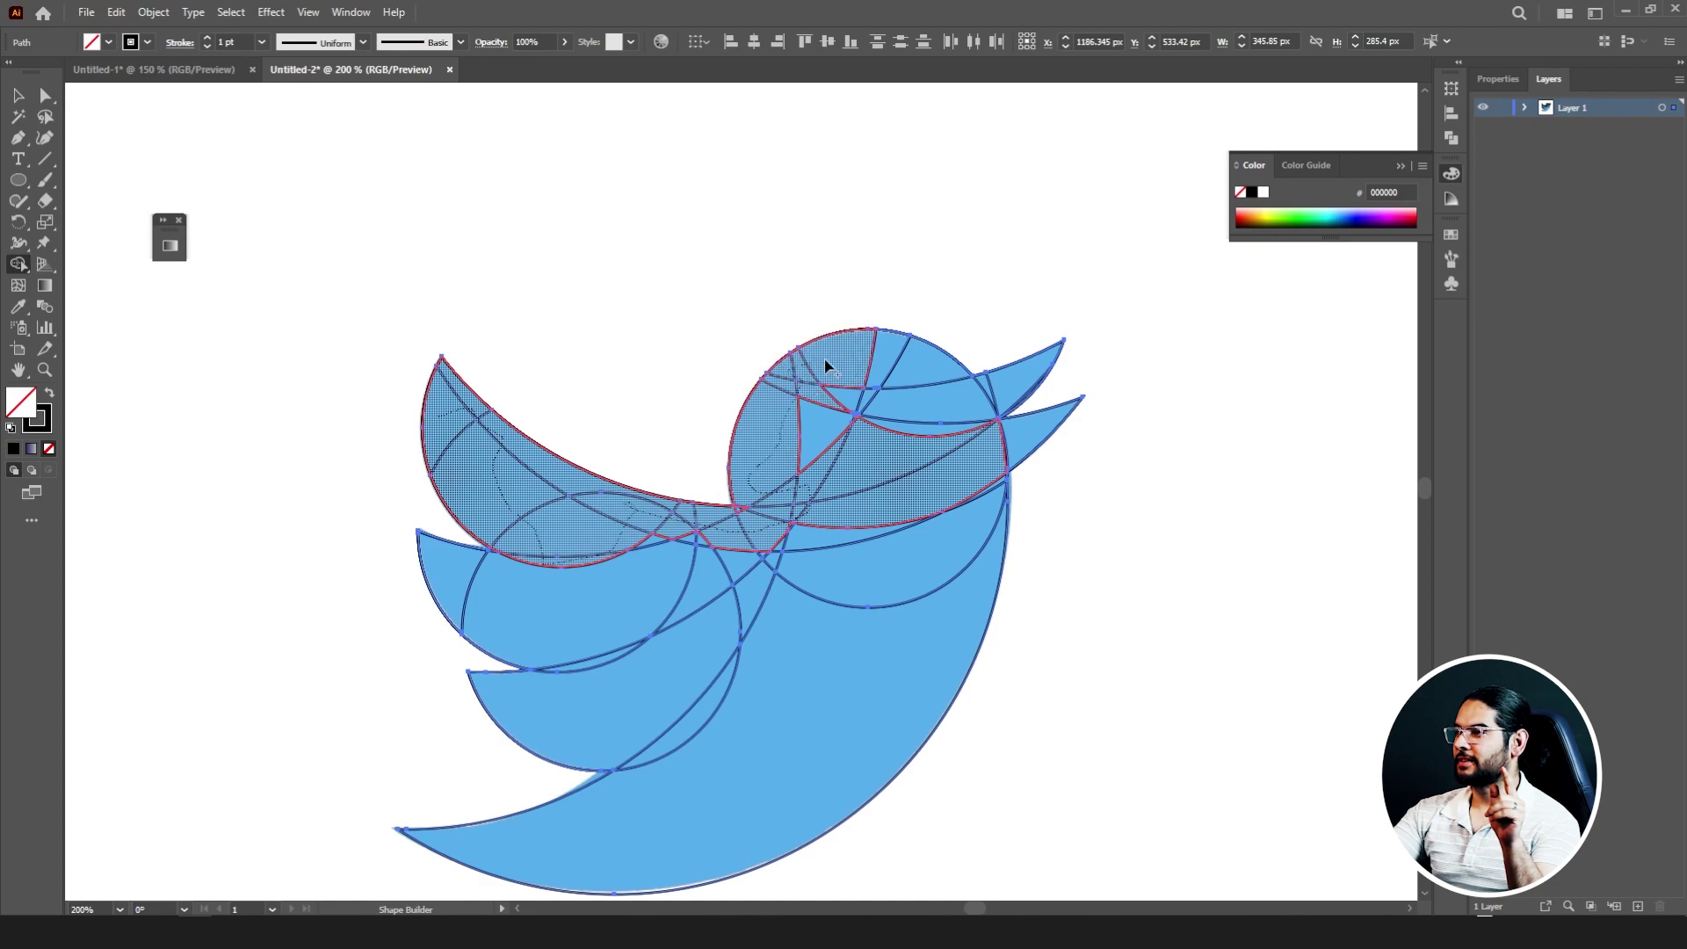
{"action": "mouse_move", "coordinate": [952, 374]}
{"action": "left_mouse_down"}
{"action": "mouse_move", "coordinate": [1004, 384]}
{"action": "mouse_move", "coordinate": [979, 418]}
{"action": "mouse_move", "coordinate": [1019, 441]}
{"action": "left_mouse_up"}
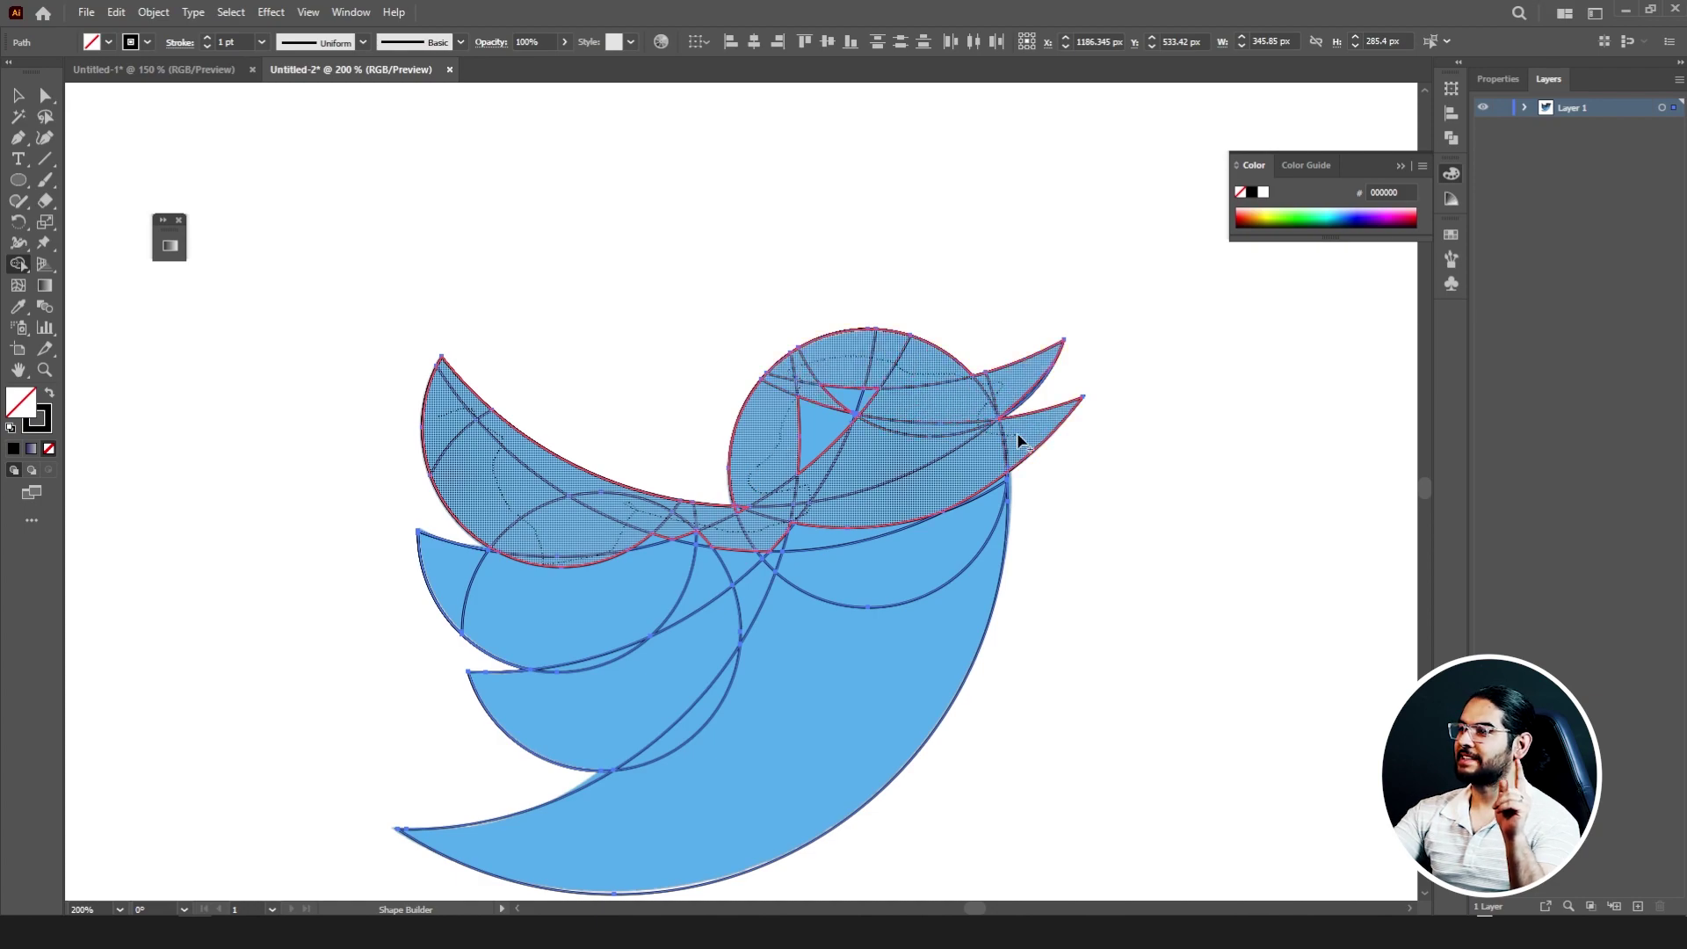
{"action": "left_click_drag", "start_coordinate": [856, 413], "coordinate": [822, 461]}
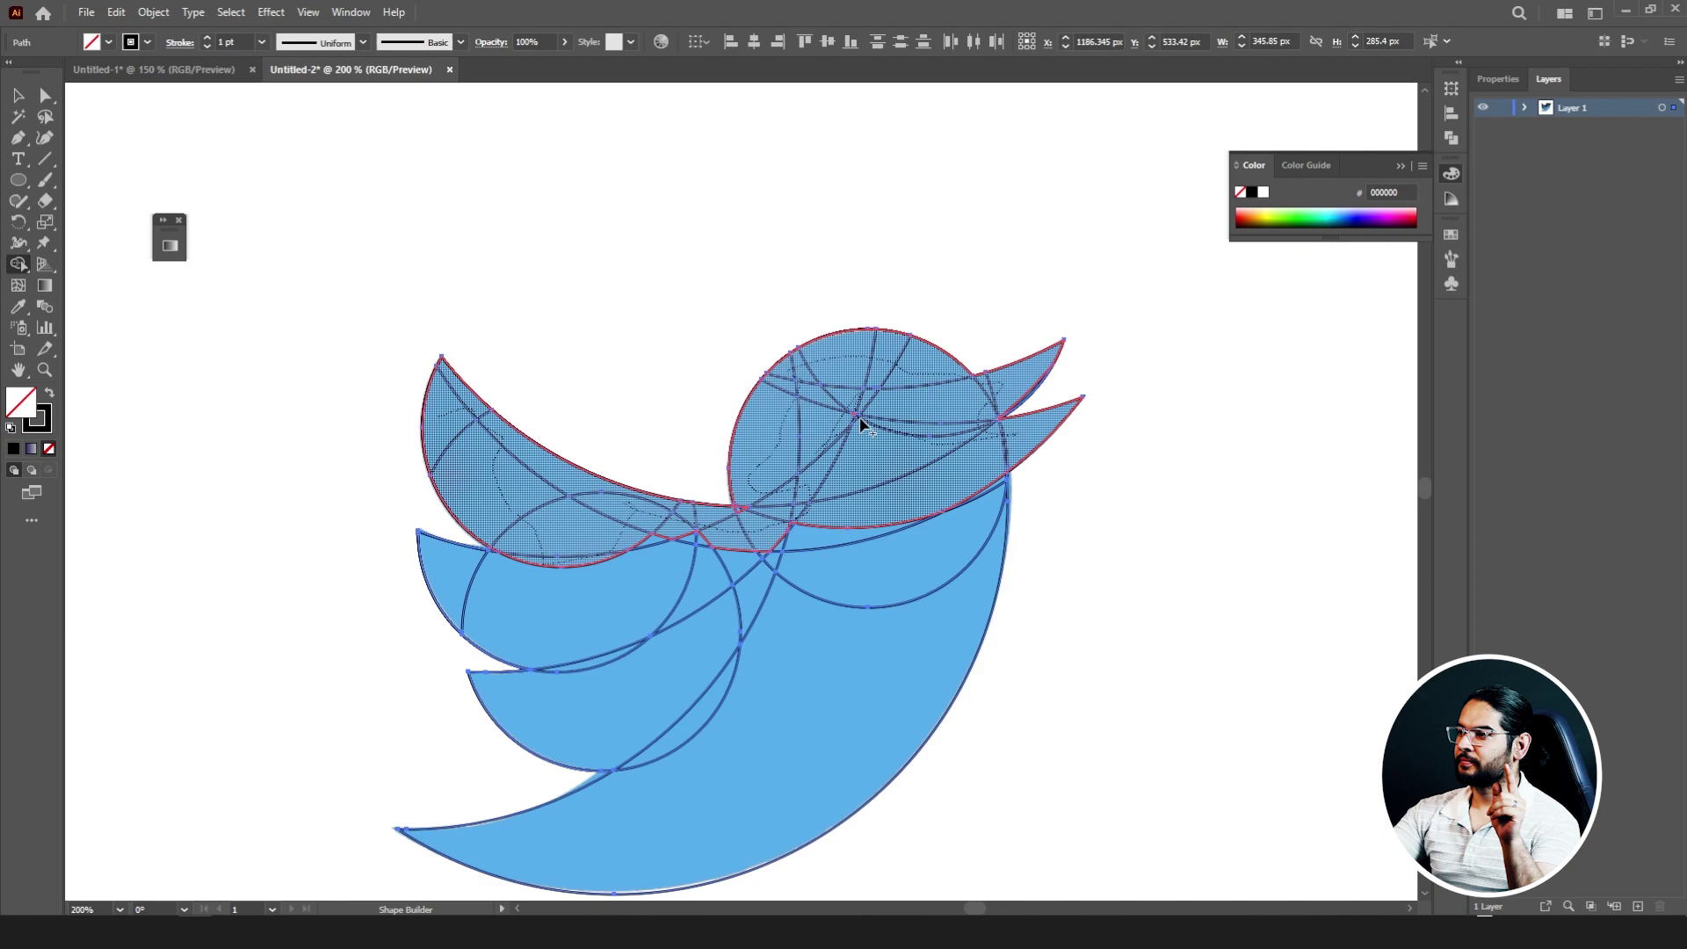
{"action": "mouse_move", "coordinate": [905, 526]}
{"action": "left_mouse_down"}
{"action": "mouse_move", "coordinate": [989, 481]}
{"action": "mouse_move", "coordinate": [936, 641]}
{"action": "mouse_move", "coordinate": [791, 715]}
{"action": "mouse_move", "coordinate": [691, 725]}
{"action": "mouse_move", "coordinate": [626, 765]}
{"action": "mouse_move", "coordinate": [575, 652]}
{"action": "left_mouse_up"}
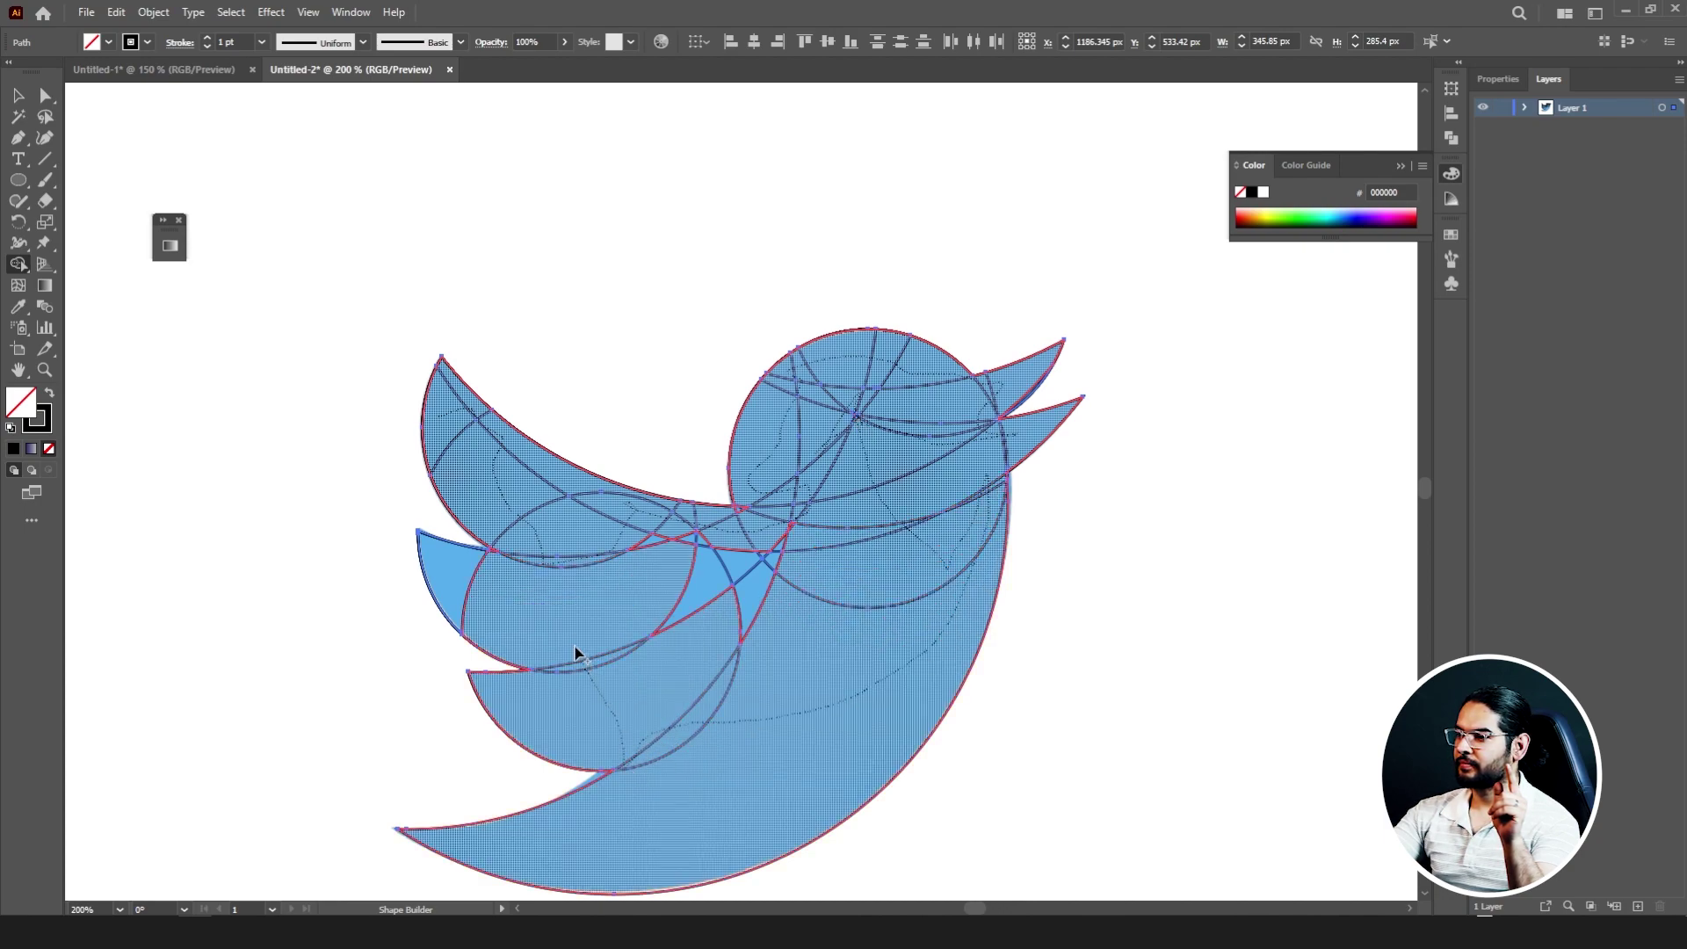
{"action": "mouse_move", "coordinate": [555, 563]}
{"action": "left_mouse_down"}
{"action": "mouse_move", "coordinate": [678, 567]}
{"action": "mouse_move", "coordinate": [691, 548]}
{"action": "mouse_move", "coordinate": [779, 567]}
{"action": "mouse_move", "coordinate": [748, 505]}
{"action": "left_mouse_up"}
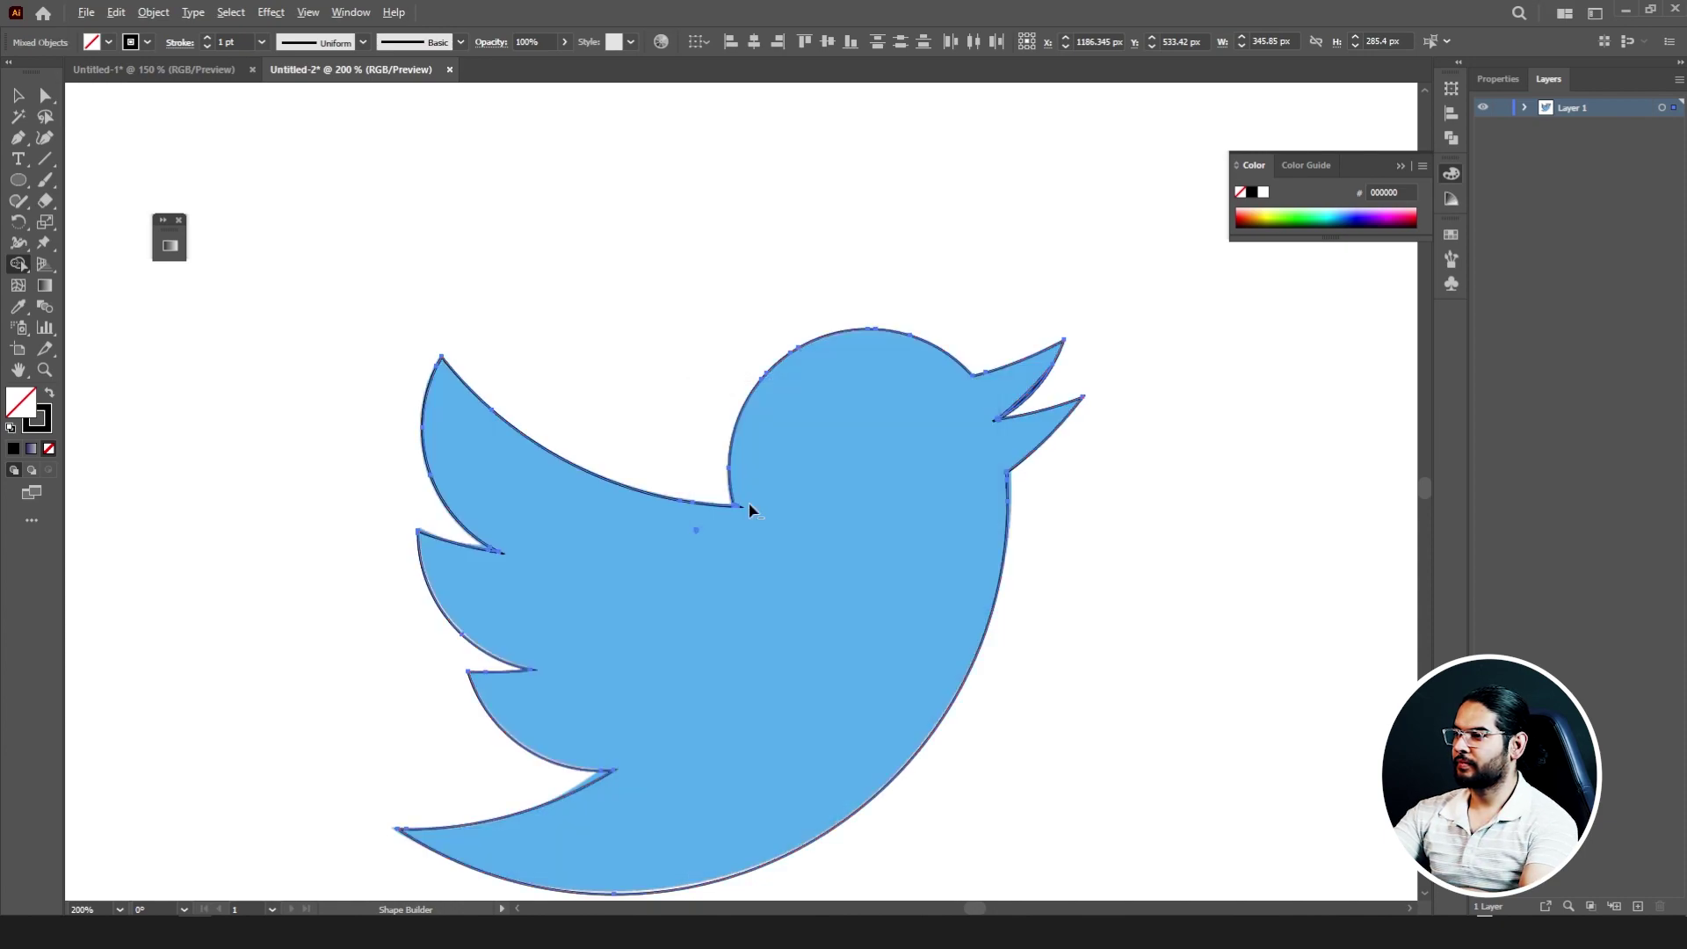
{"action": "scroll", "coordinate": [748, 505], "scroll_direction": "down", "scroll_amount": 1}
{"action": "left_click", "coordinate": [19, 95]}
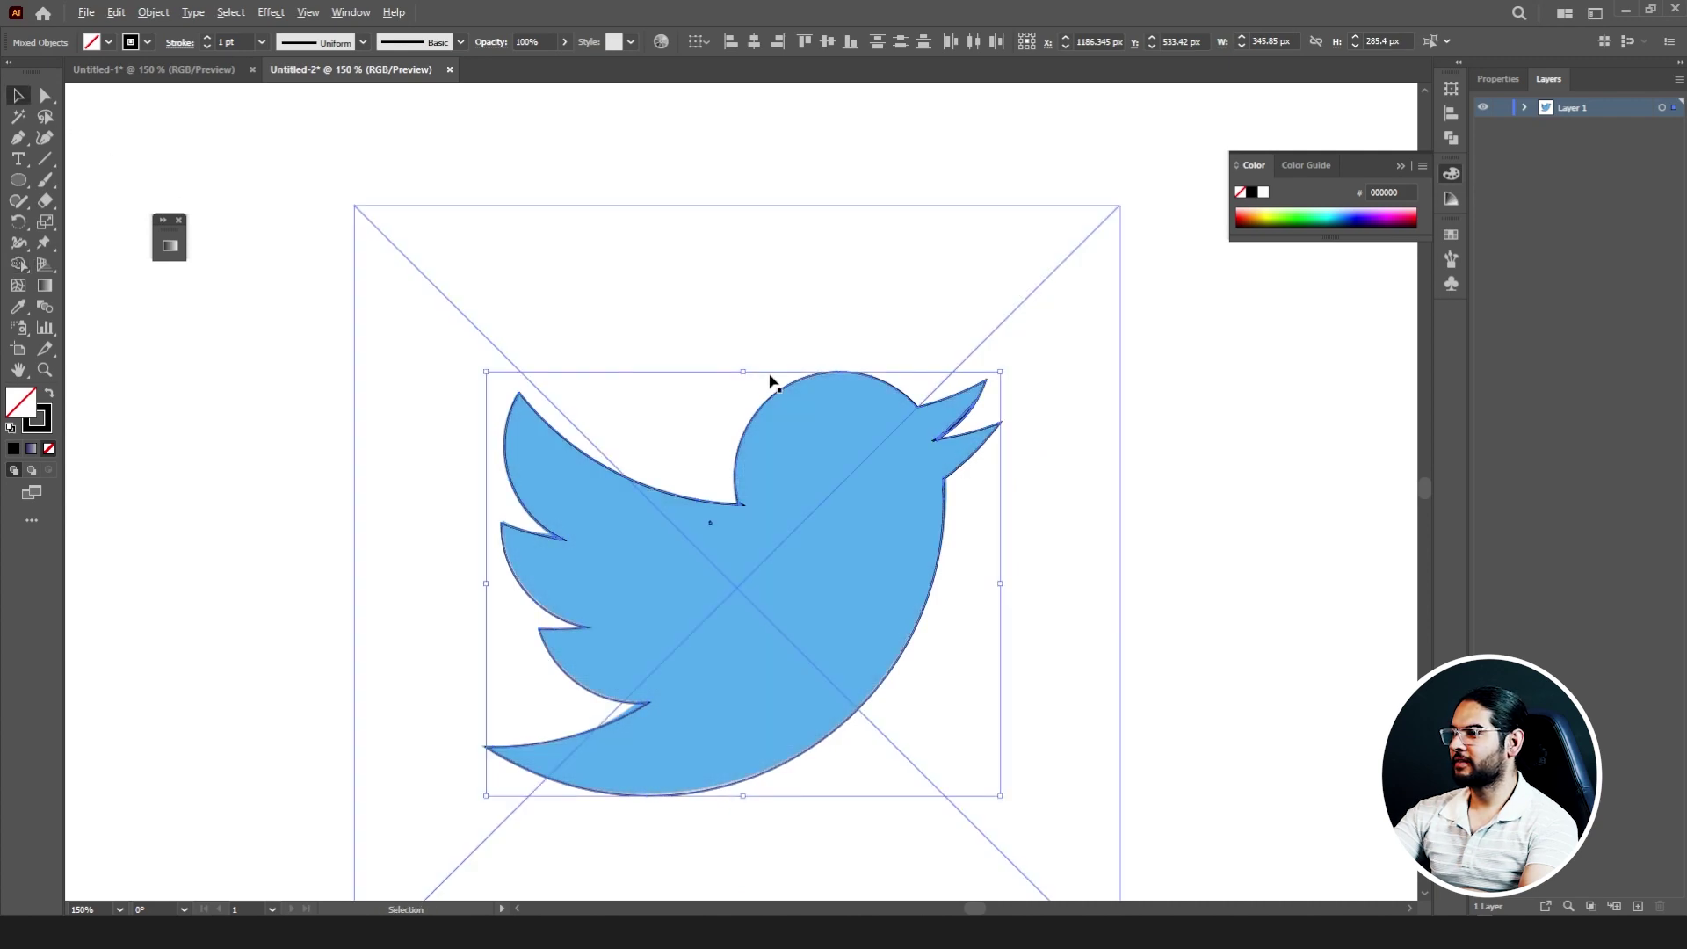
- Move the rebuilt bird left of the original logo and give it a solid black fill
{"action": "left_click_drag", "start_coordinate": [771, 391], "coordinate": [623, 387]}
{"action": "left_click", "coordinate": [49, 393]}
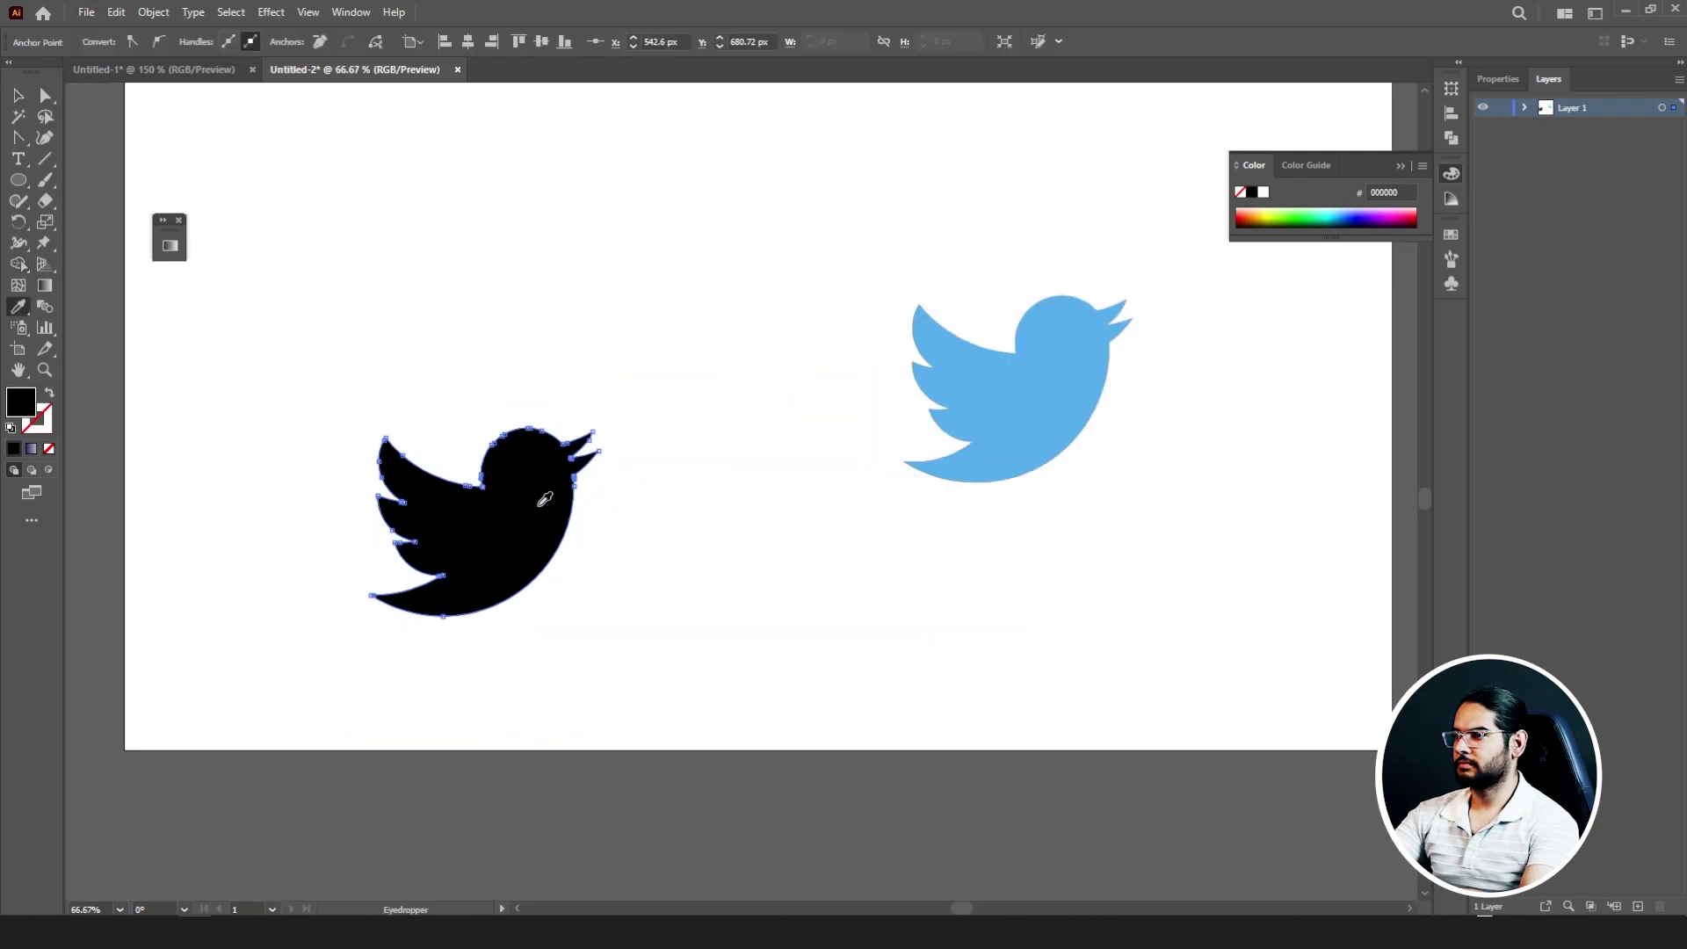